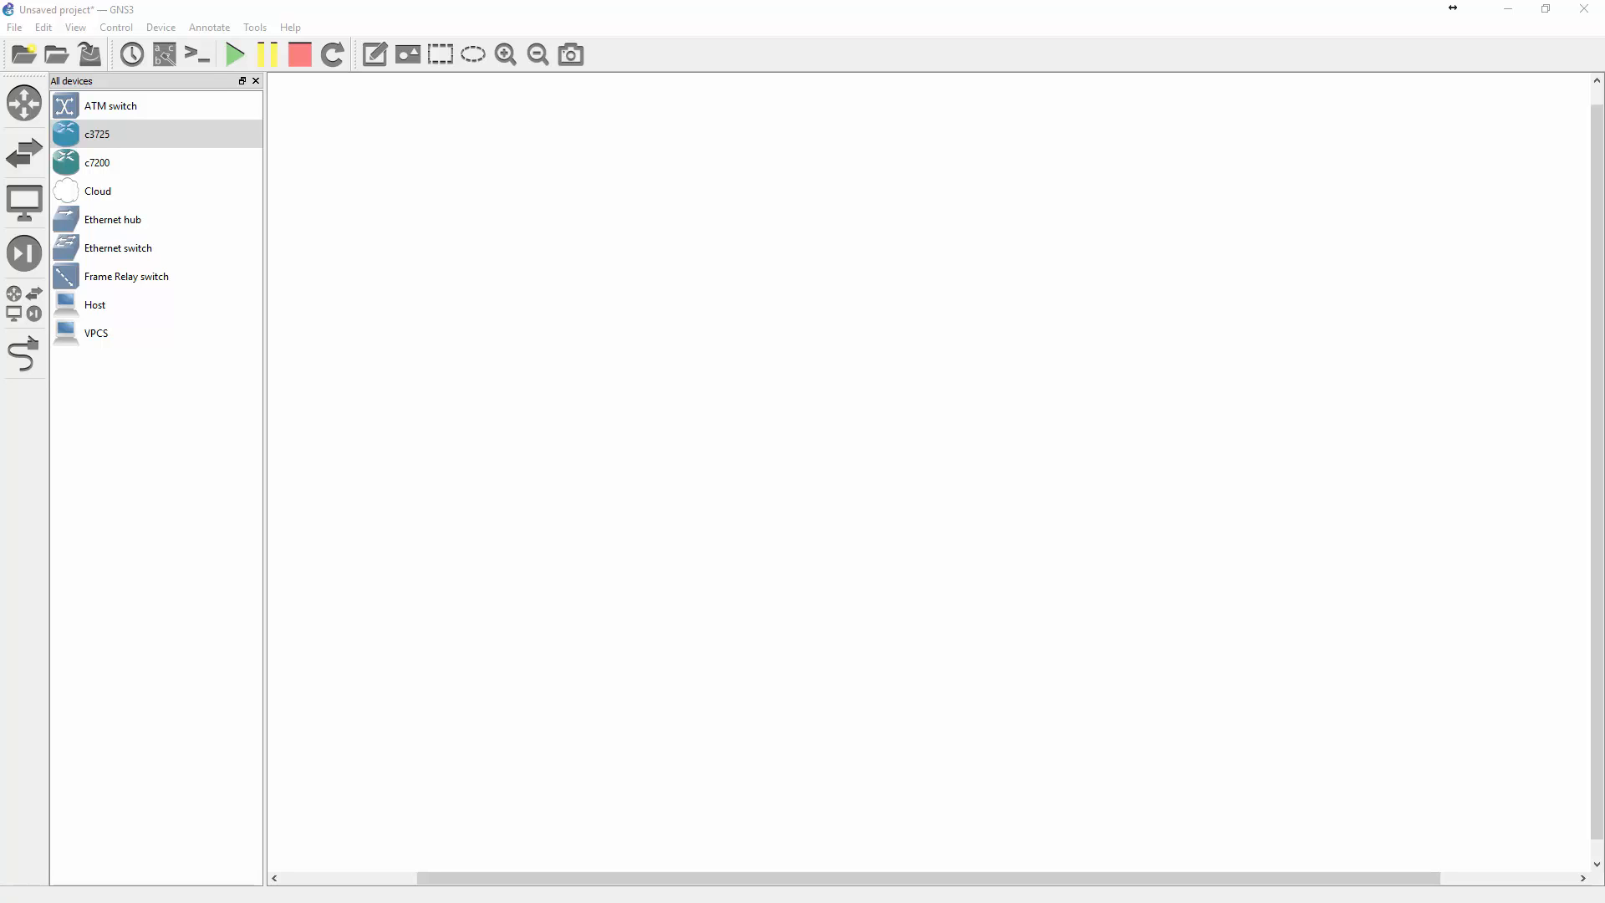
left_click(41, 27)
left_click(63, 90)
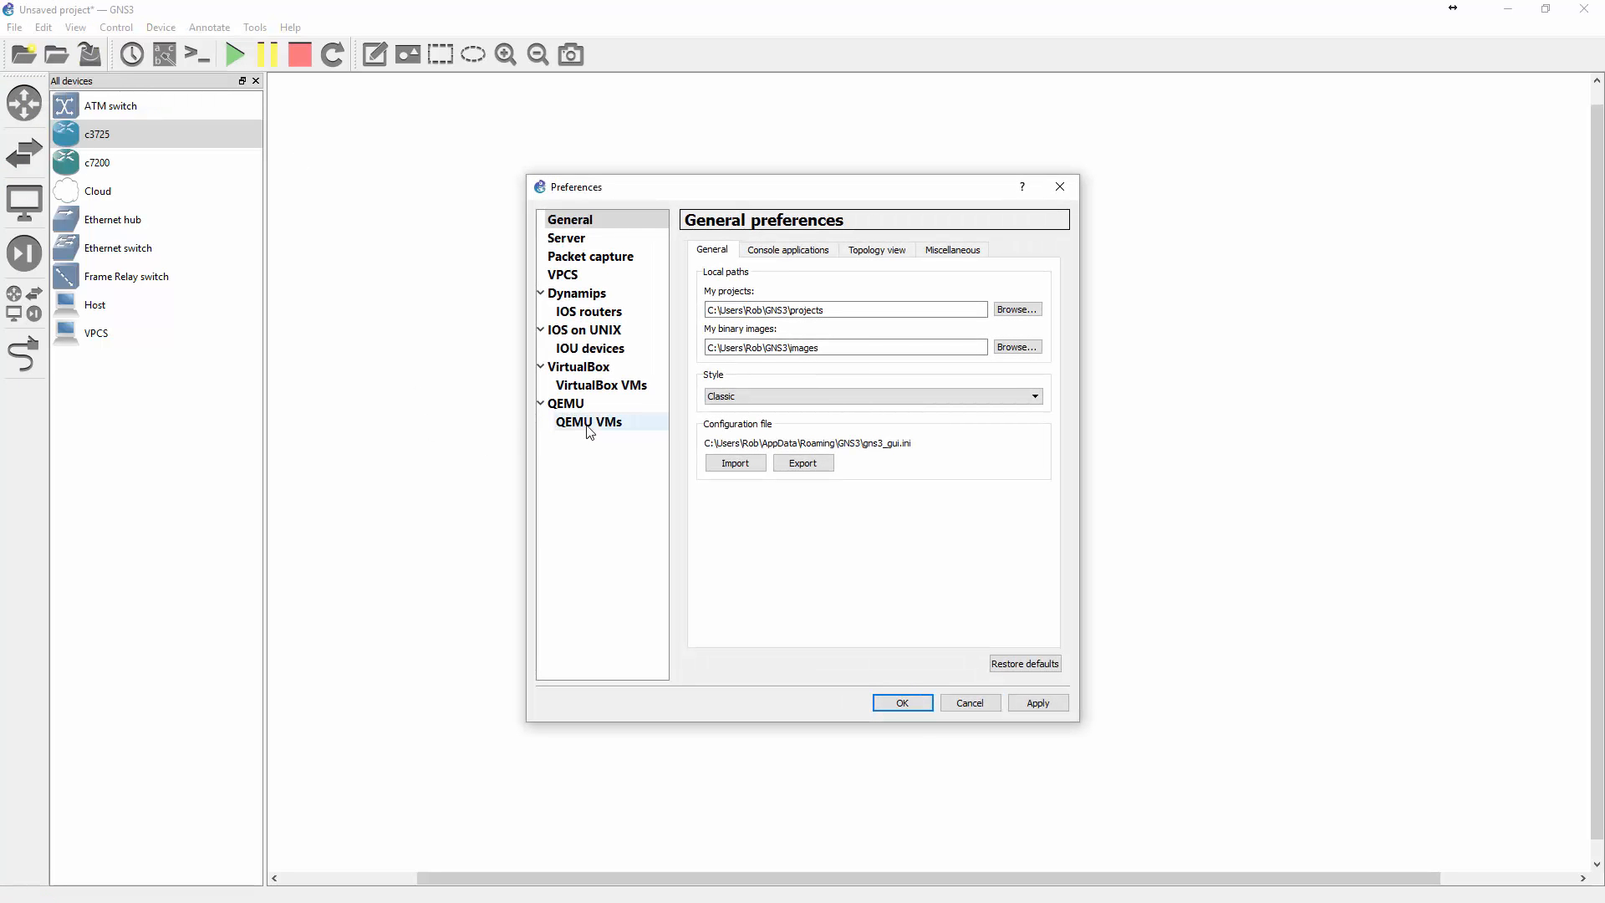
left_click(588, 423)
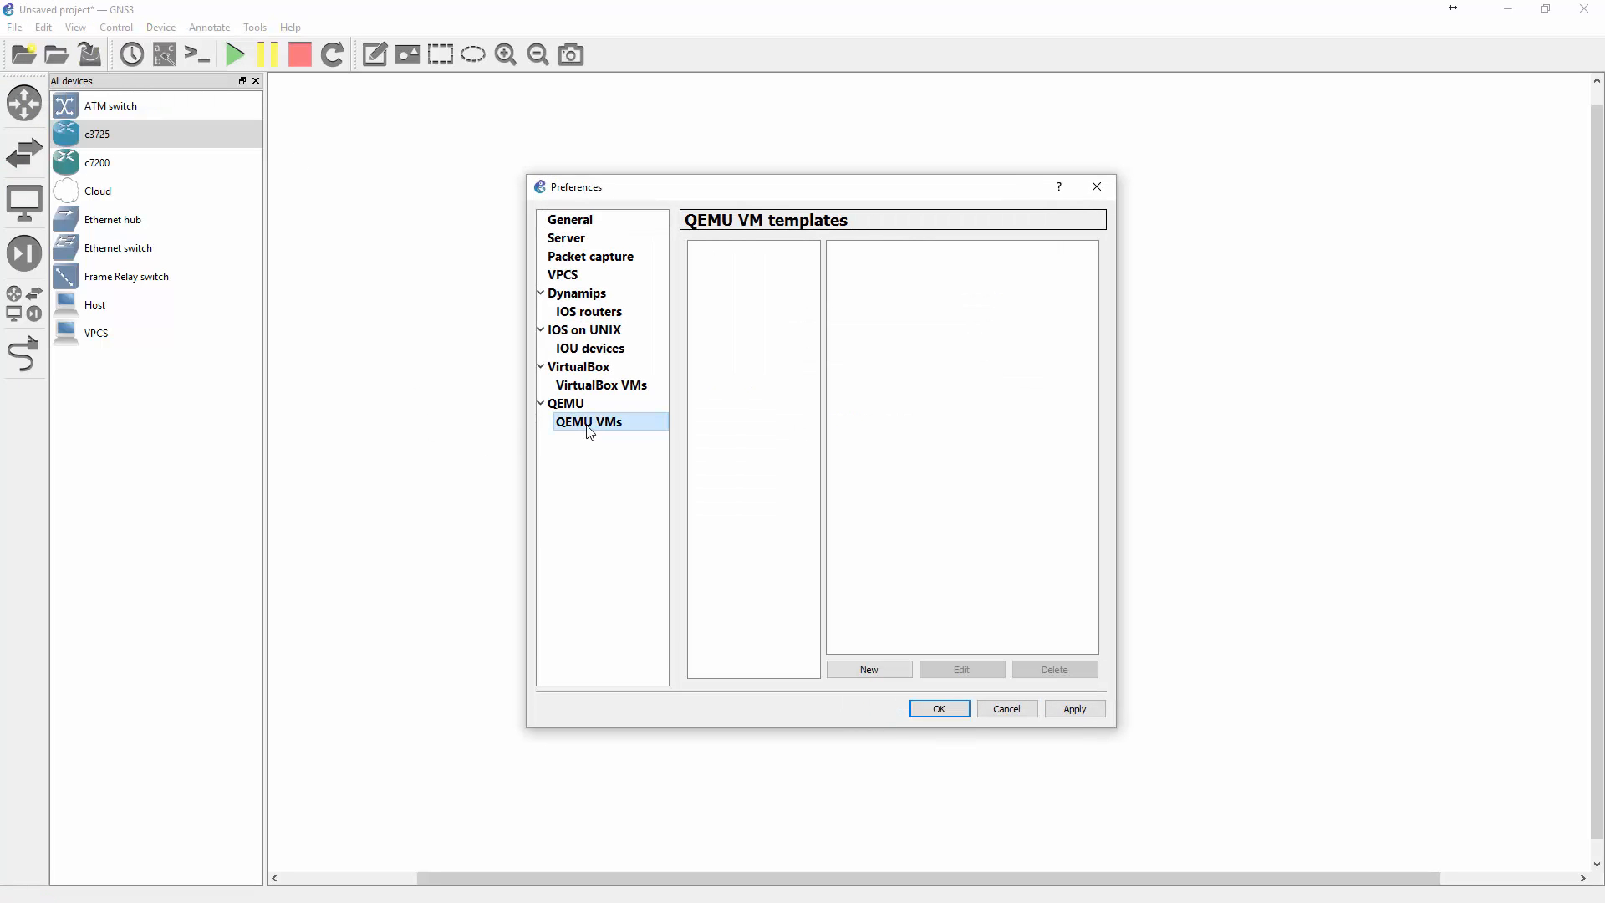
left_click(866, 670)
left_click(760, 386)
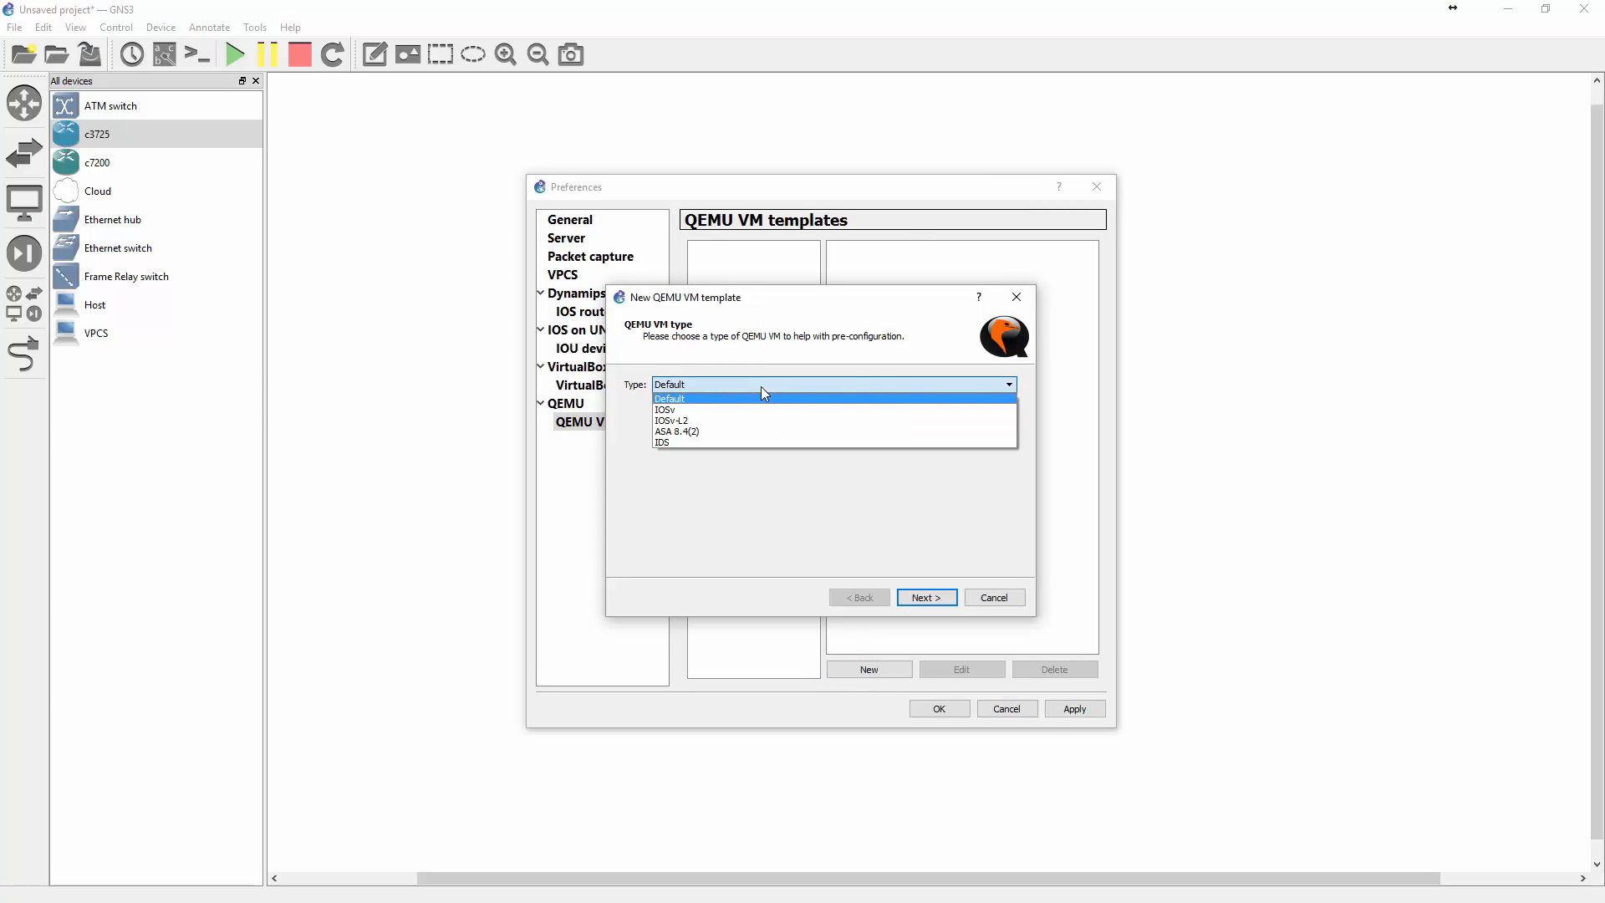
left_click(761, 386)
left_click(934, 597)
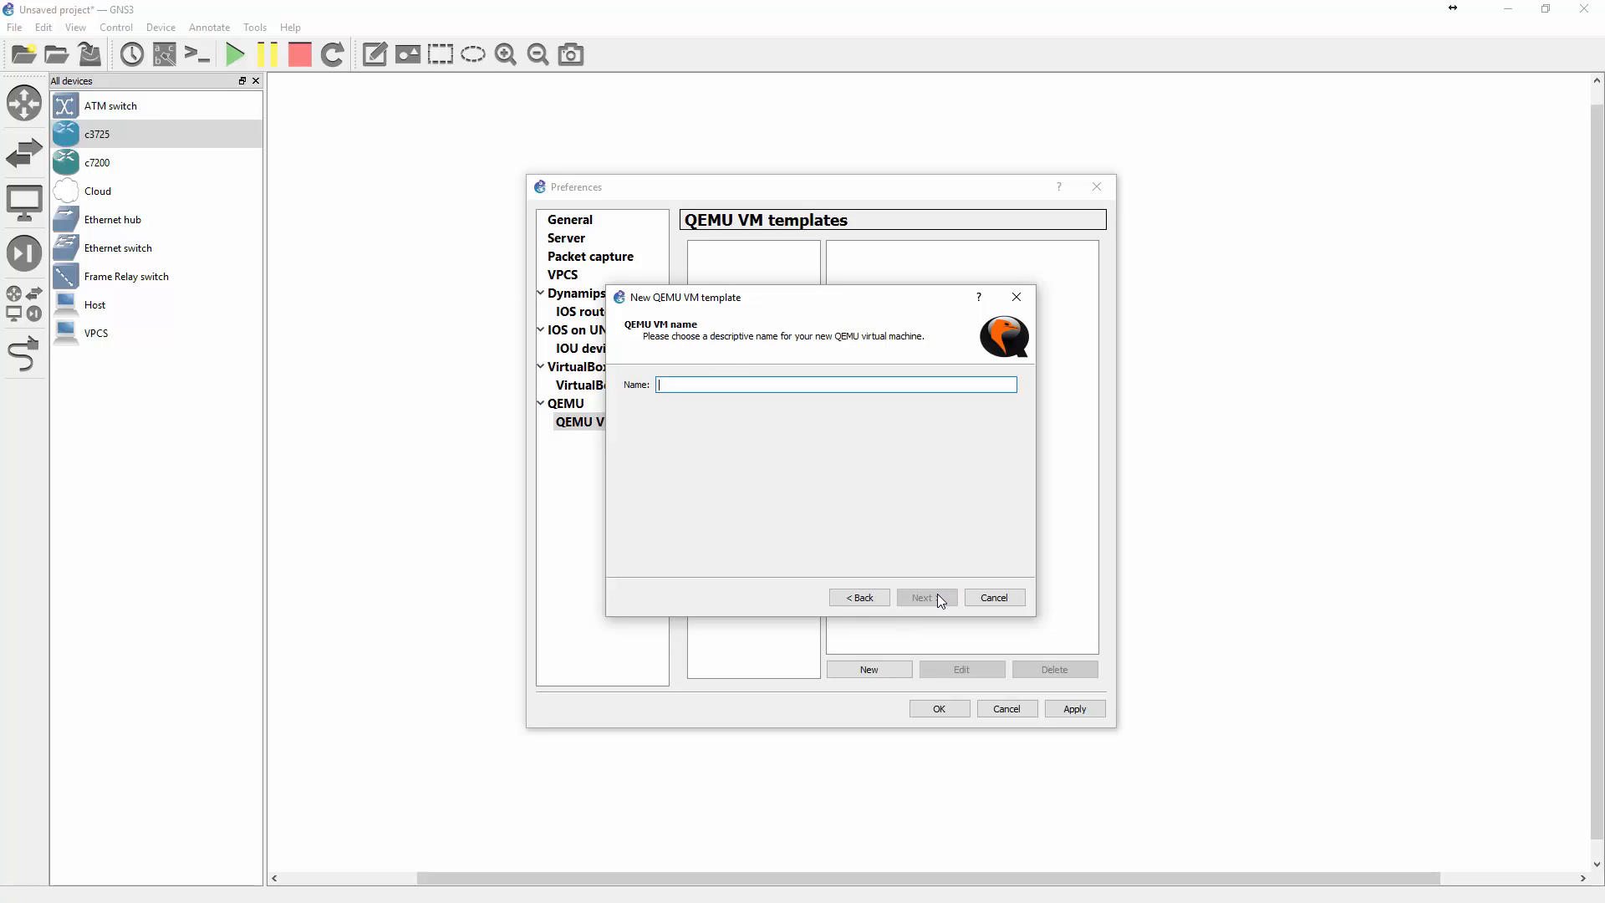
type("IOSv")
left_click(919, 604)
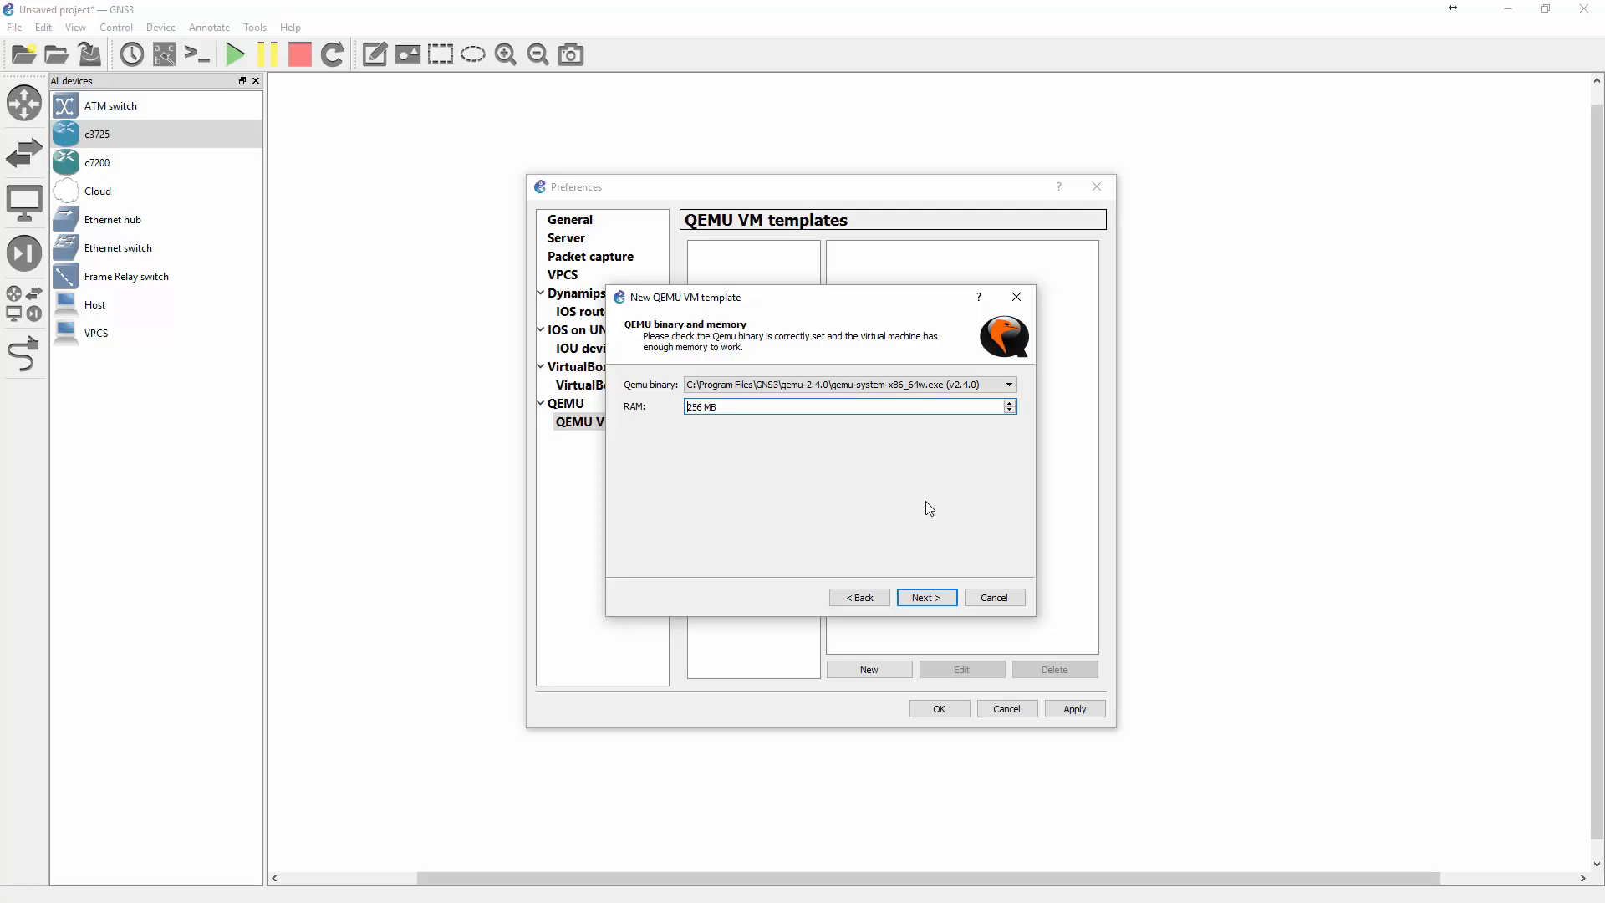
left_click(692, 408)
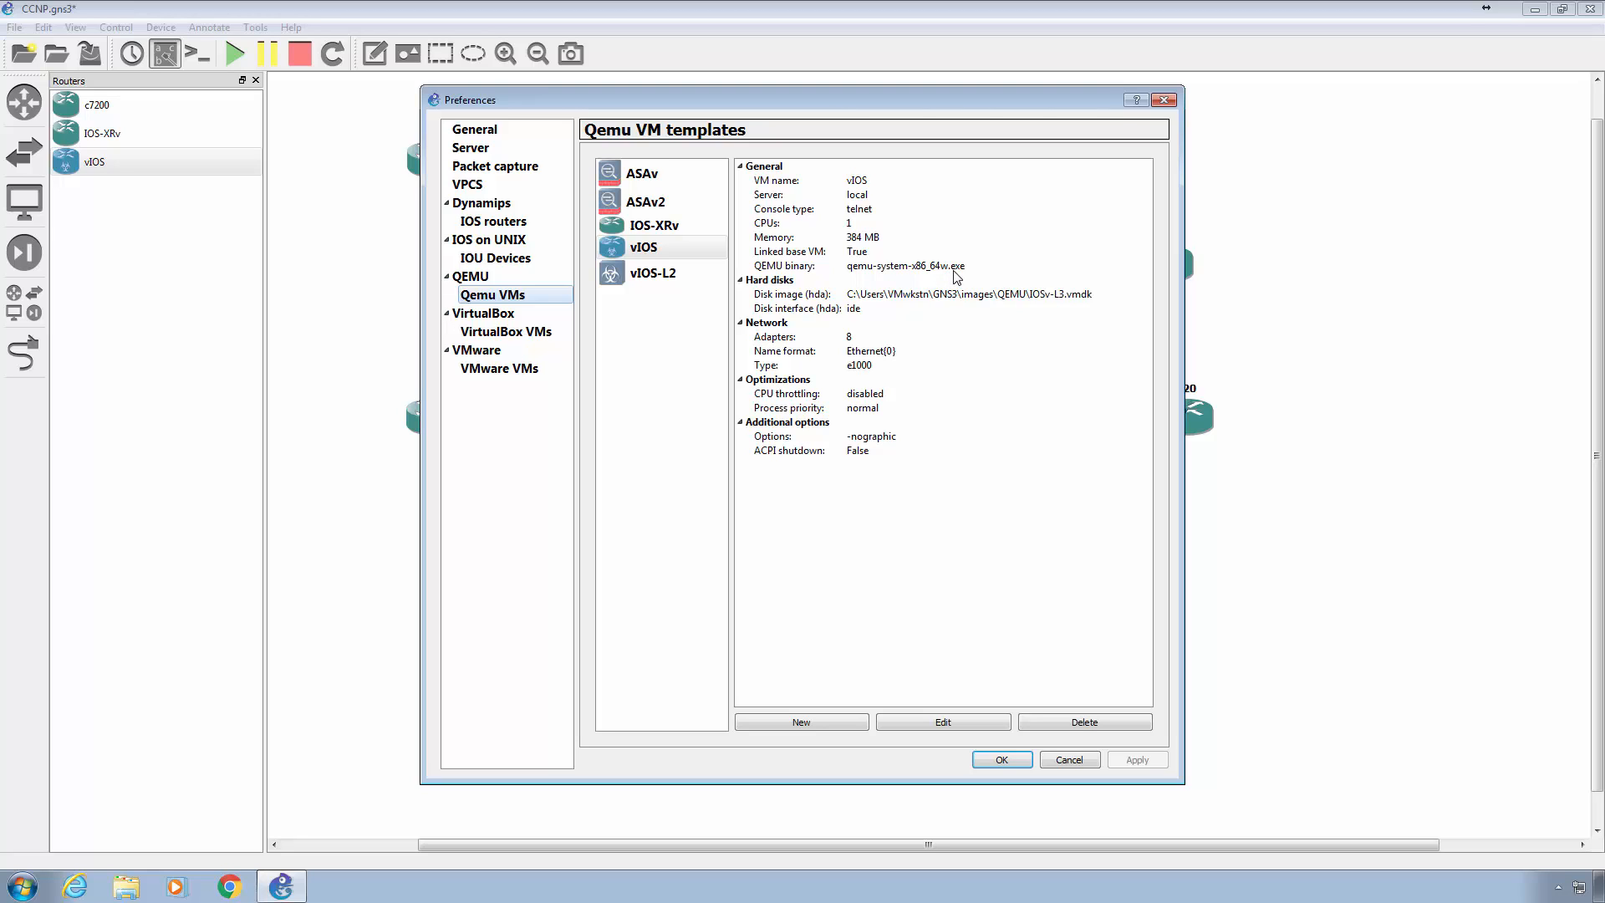
Review the settings of the existing vIOS-L2 and IOS-XRv QEMU VM templates in the CCNP project's preferences
left_click(679, 282)
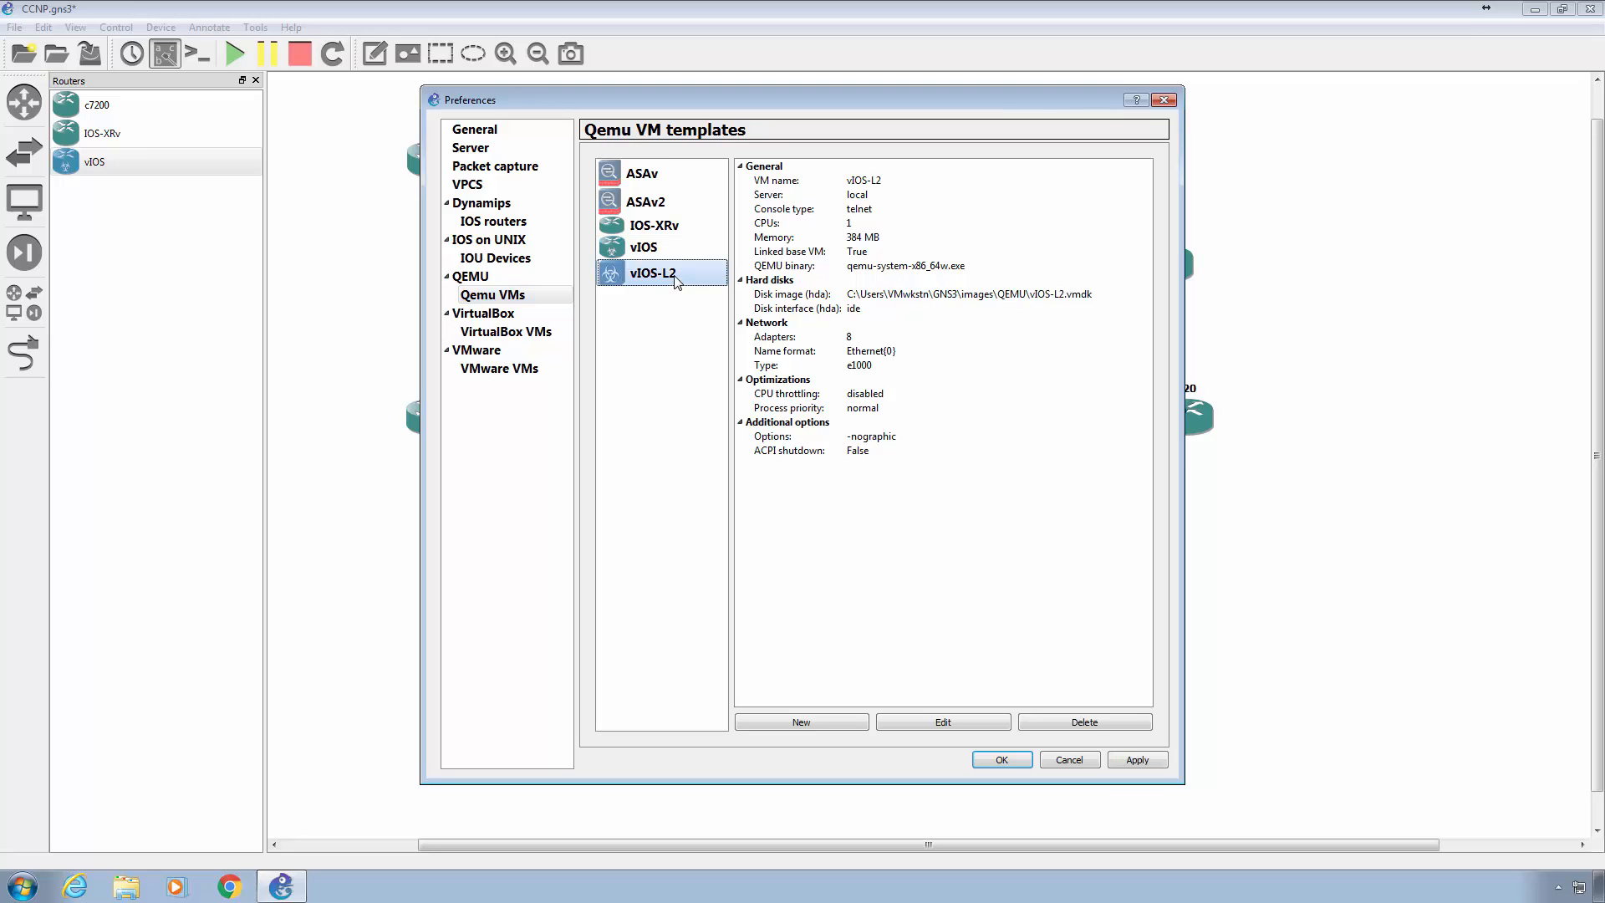
left_click(669, 231)
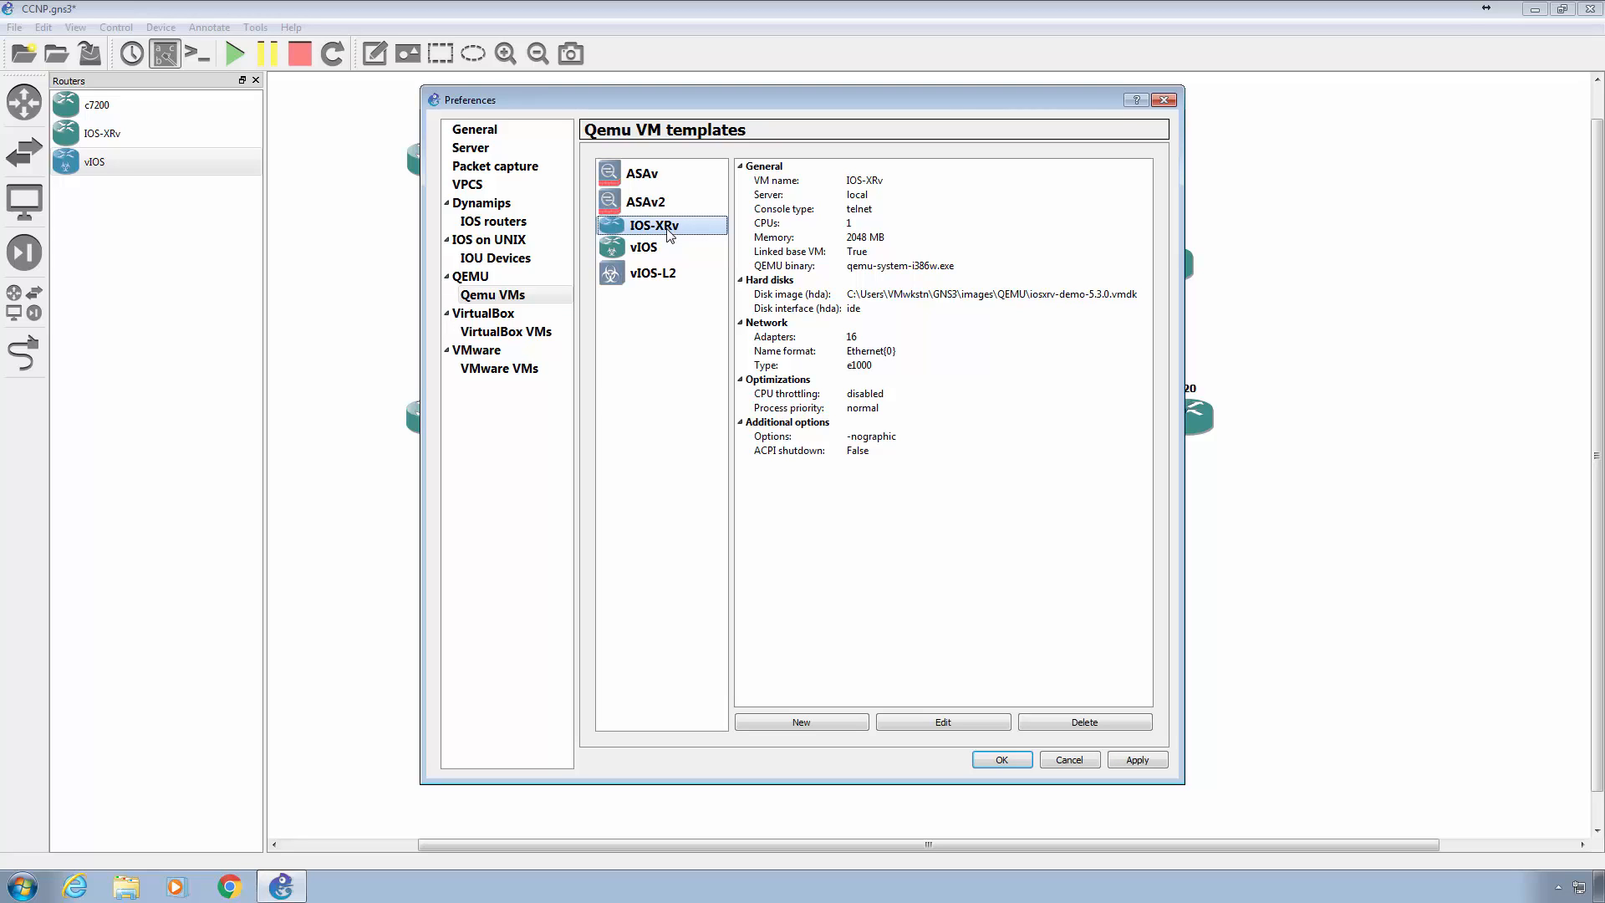
mouse_move(960, 13)
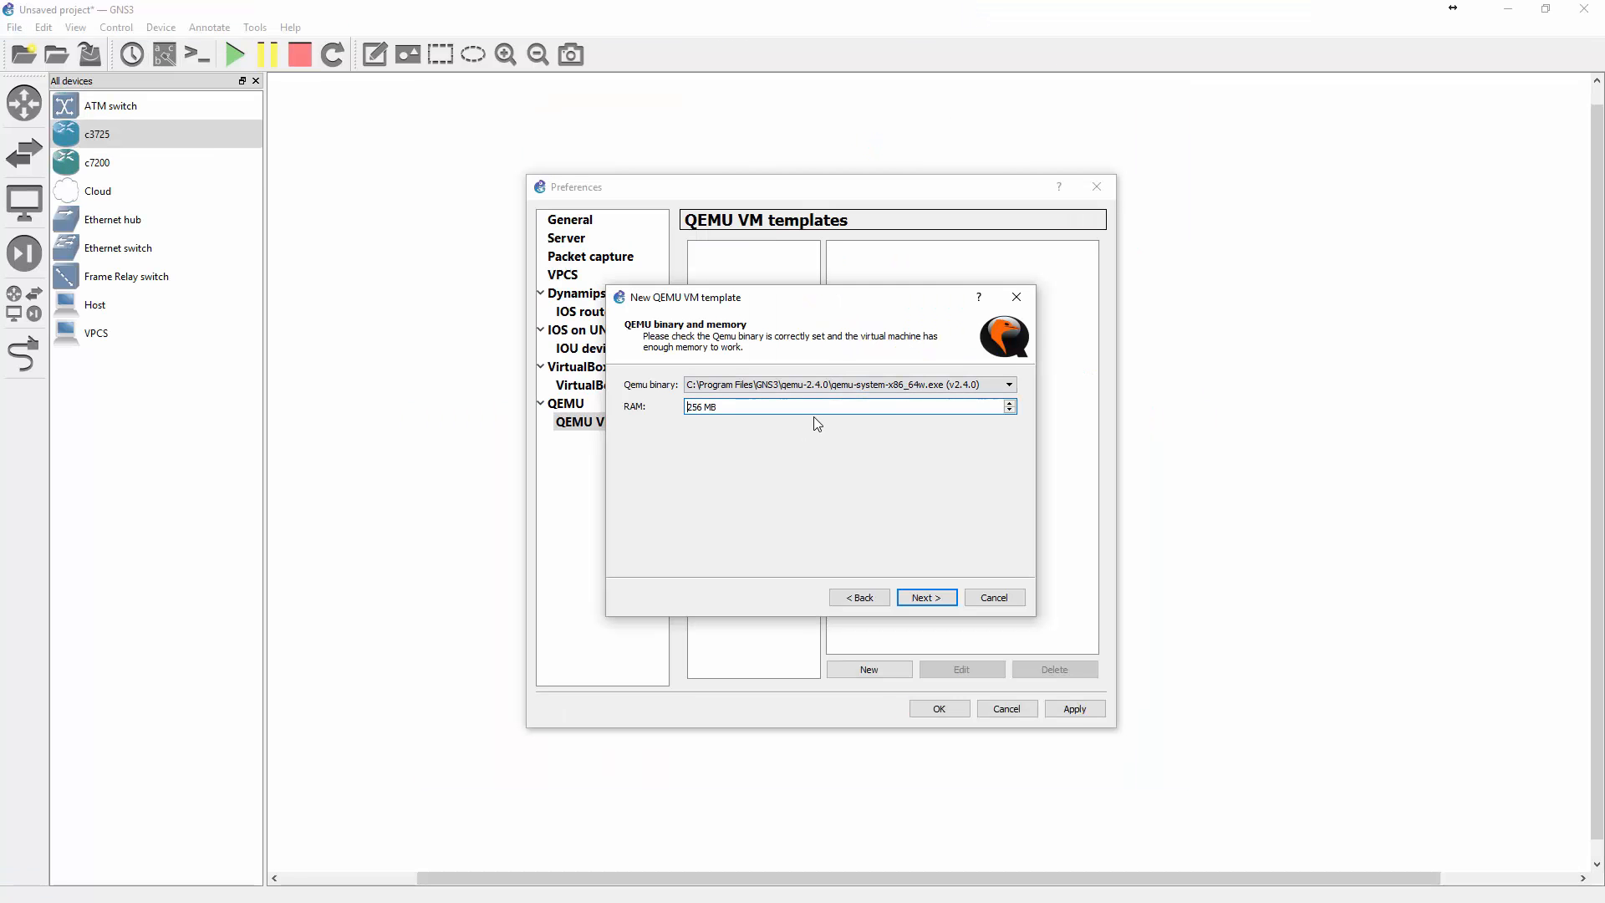
key("Delete")
key("Delete")
key("Delete")
key("Delete")
type("384")
key("BackSpace")
key("BackSpace")
key("BackSpace")
type("1024")
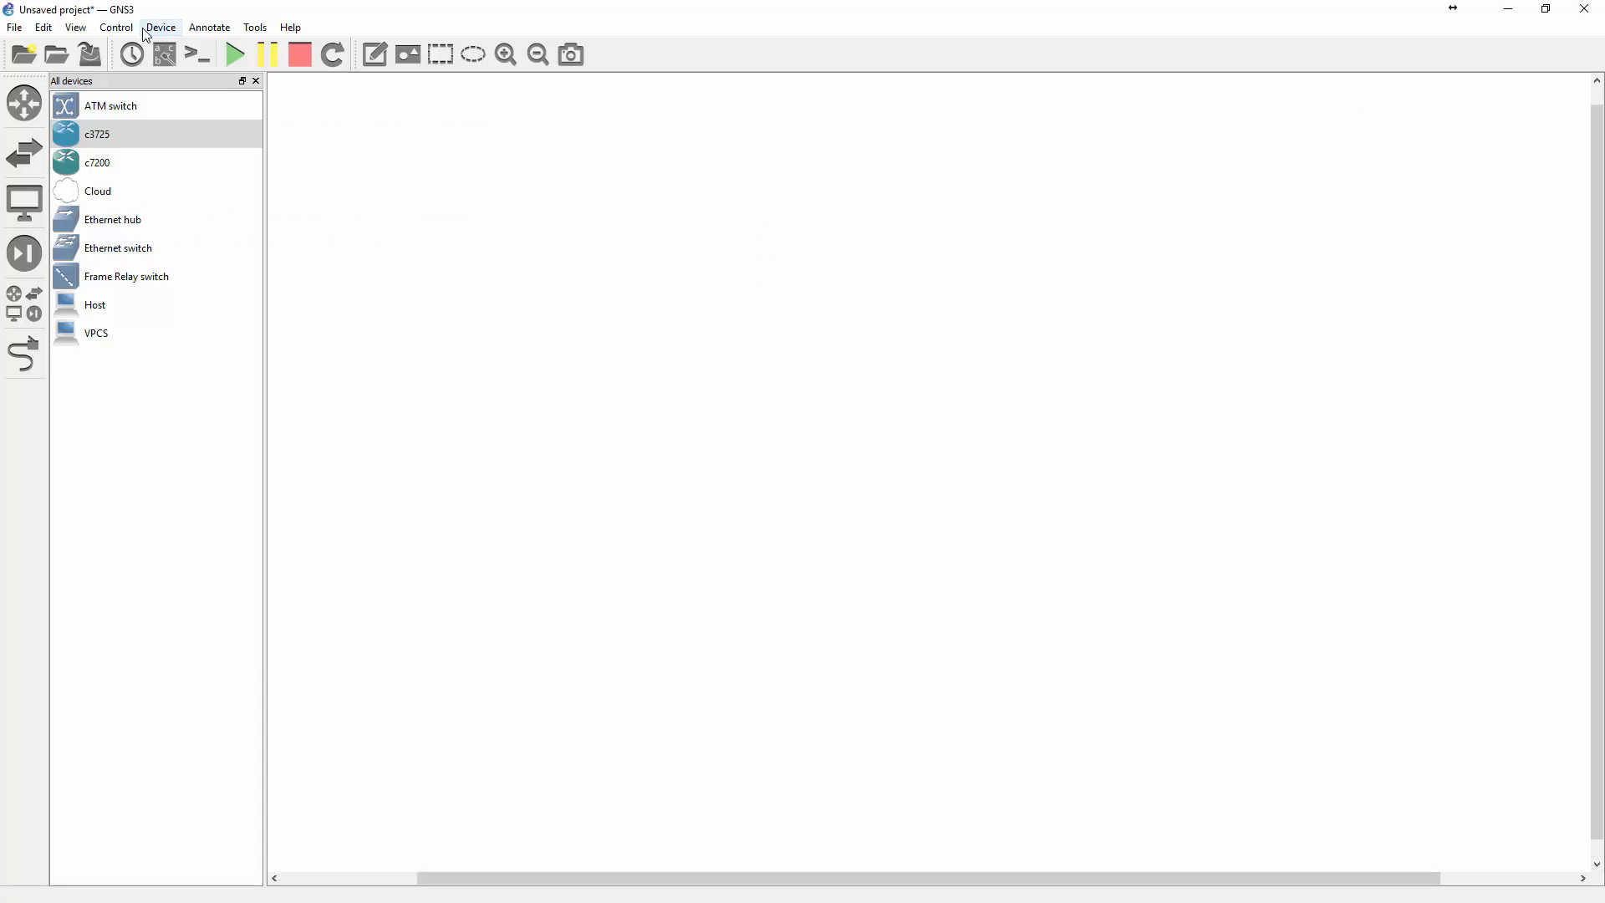
Start a new QEMU VM template in the preferences with the Default type and name it IOSv
left_click(44, 29)
left_click(76, 92)
left_click(609, 422)
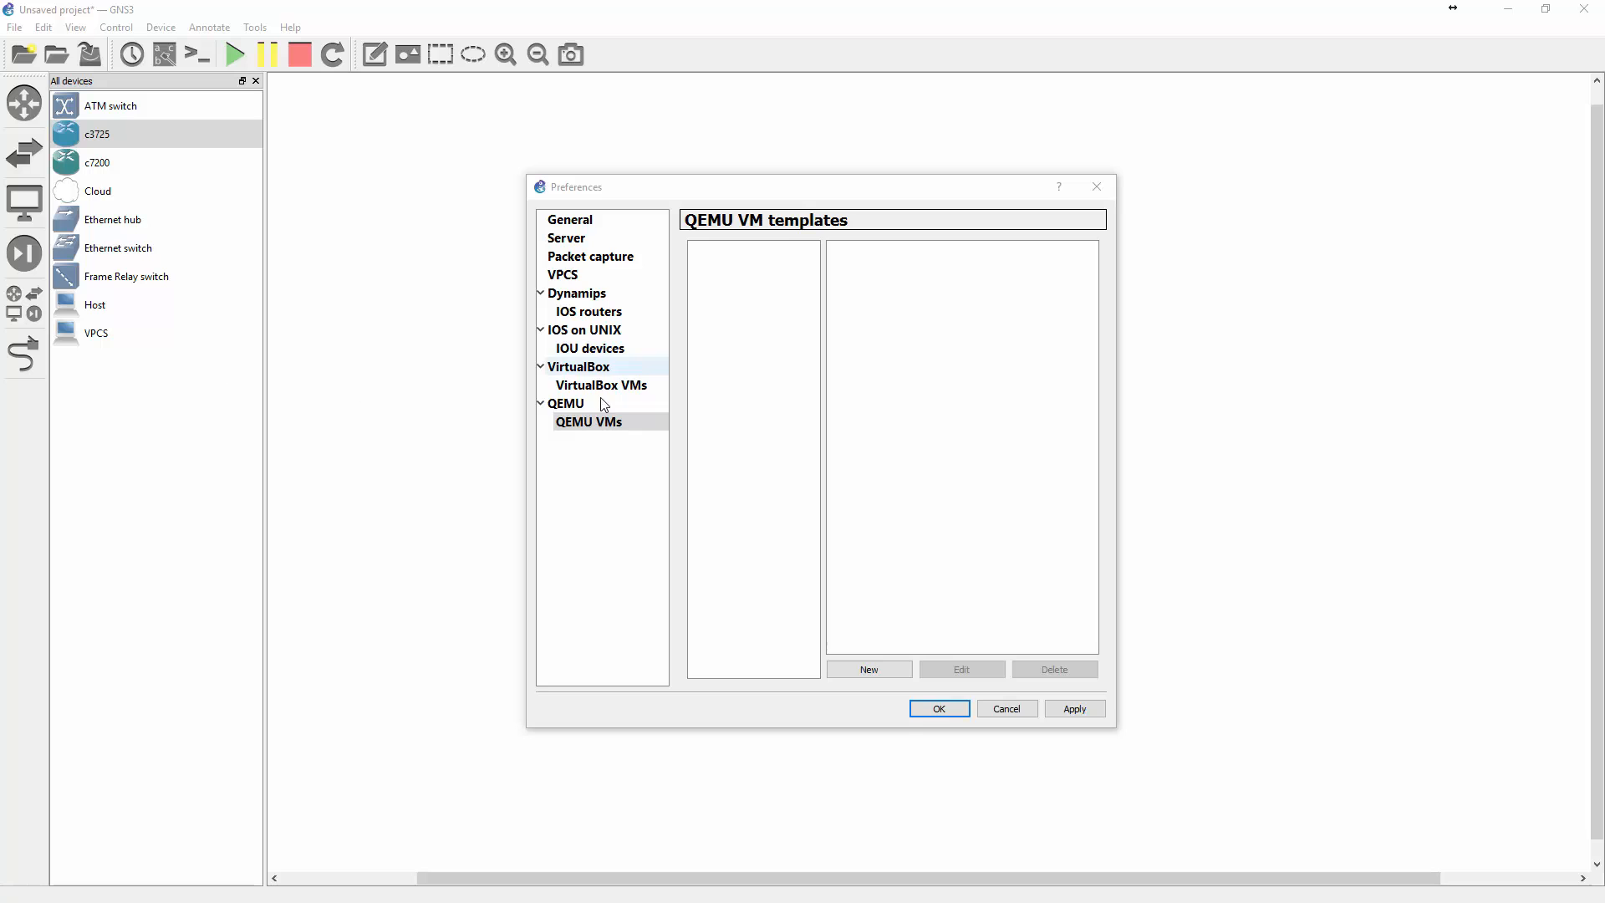
left_click(861, 666)
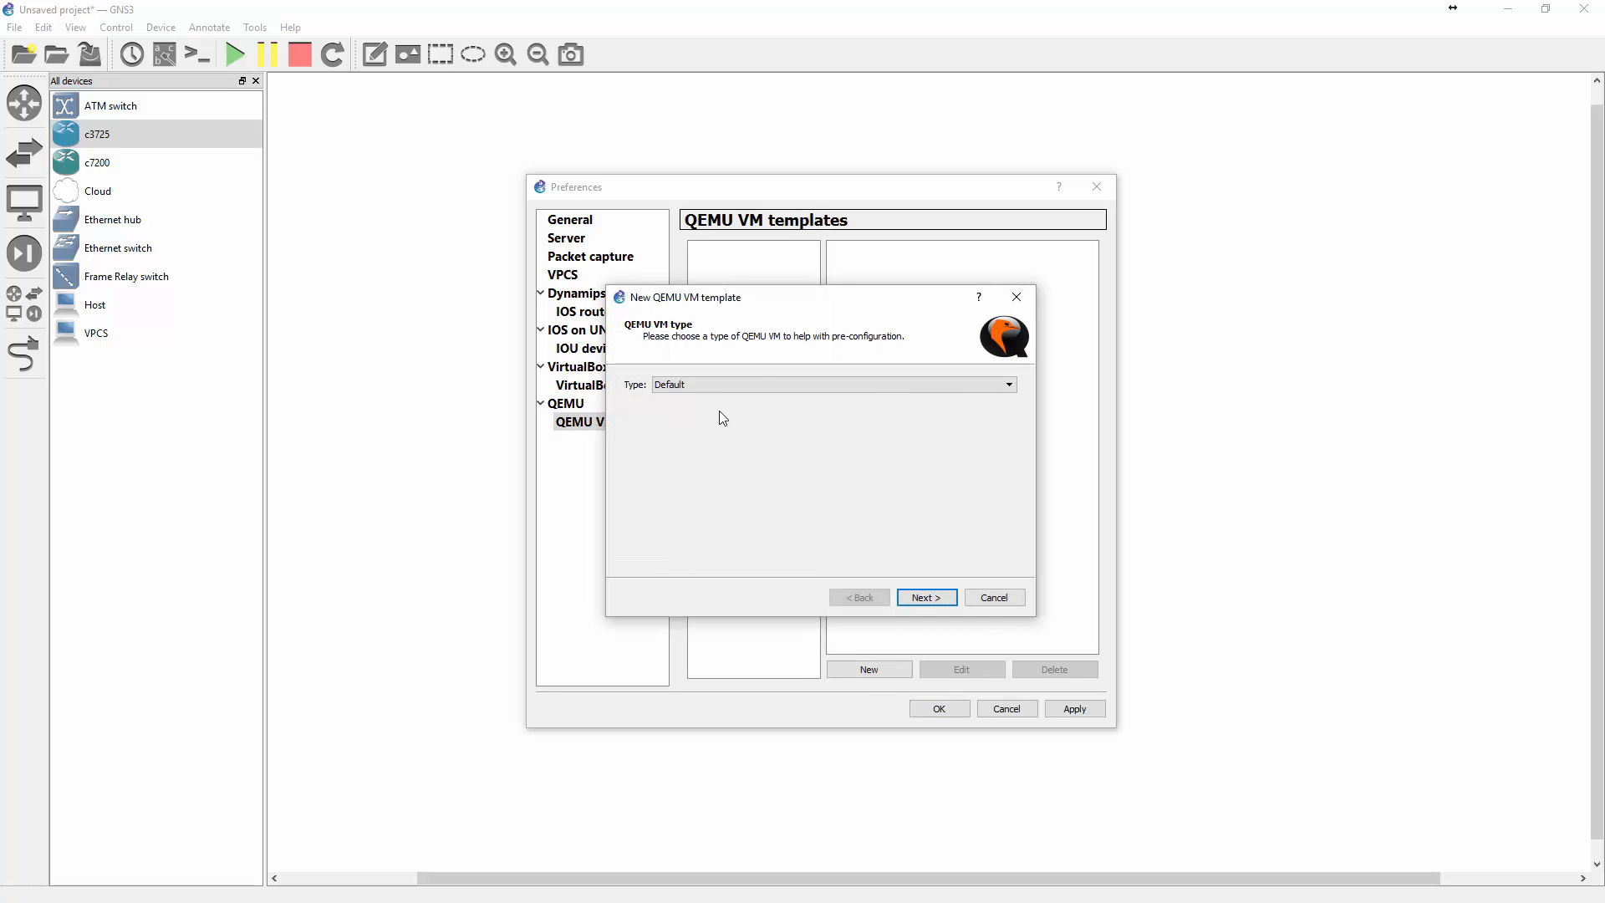
left_click(948, 383)
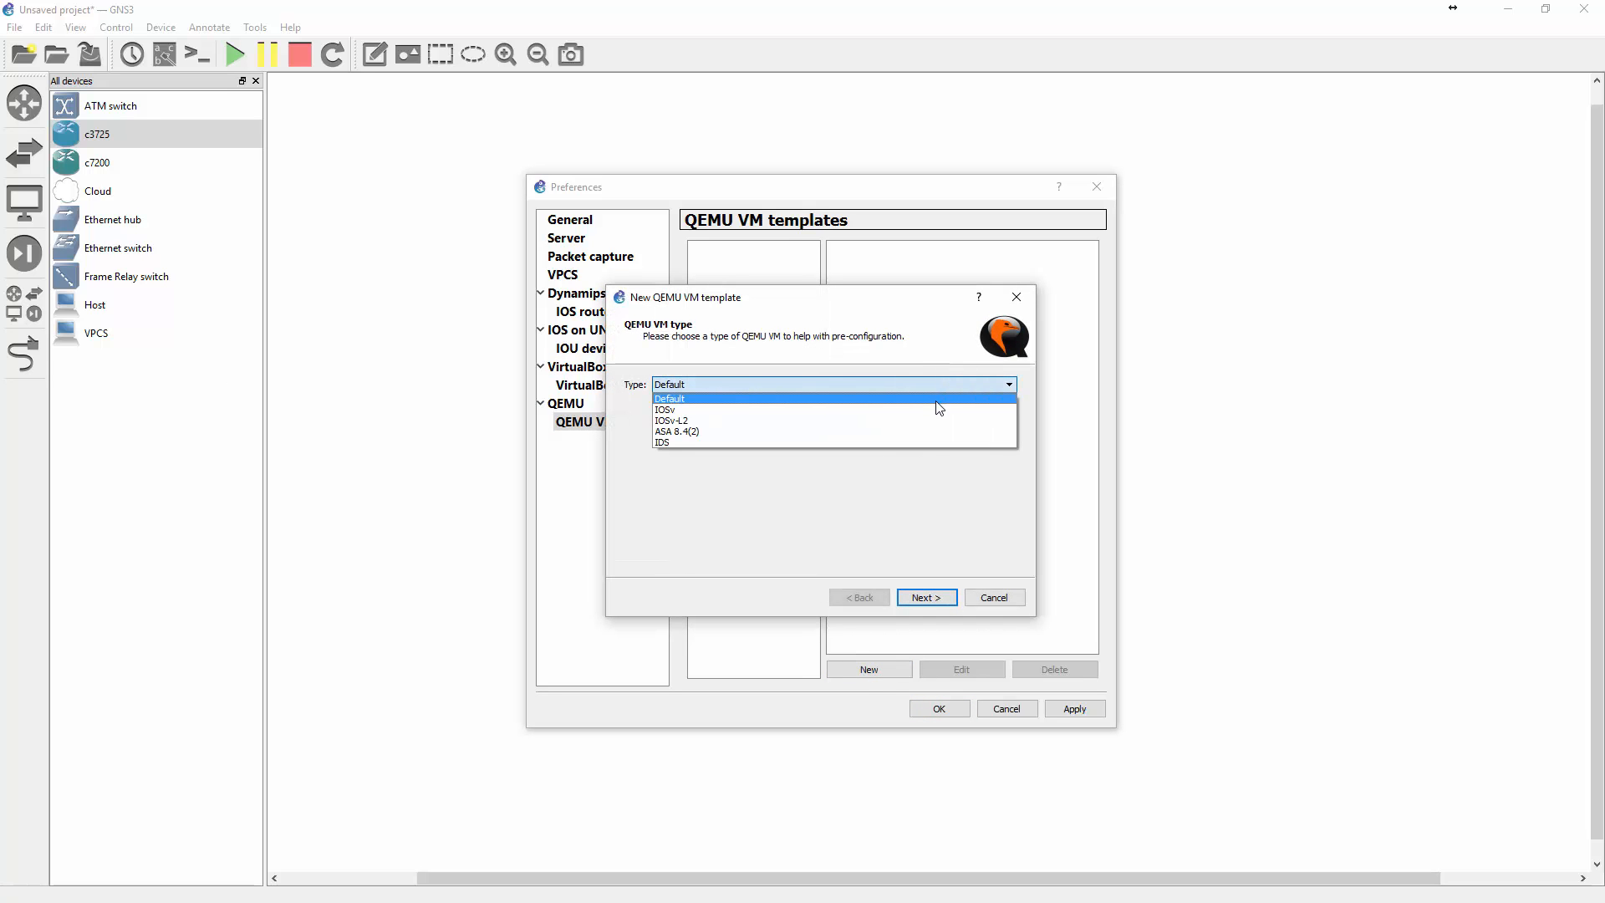
left_click(926, 364)
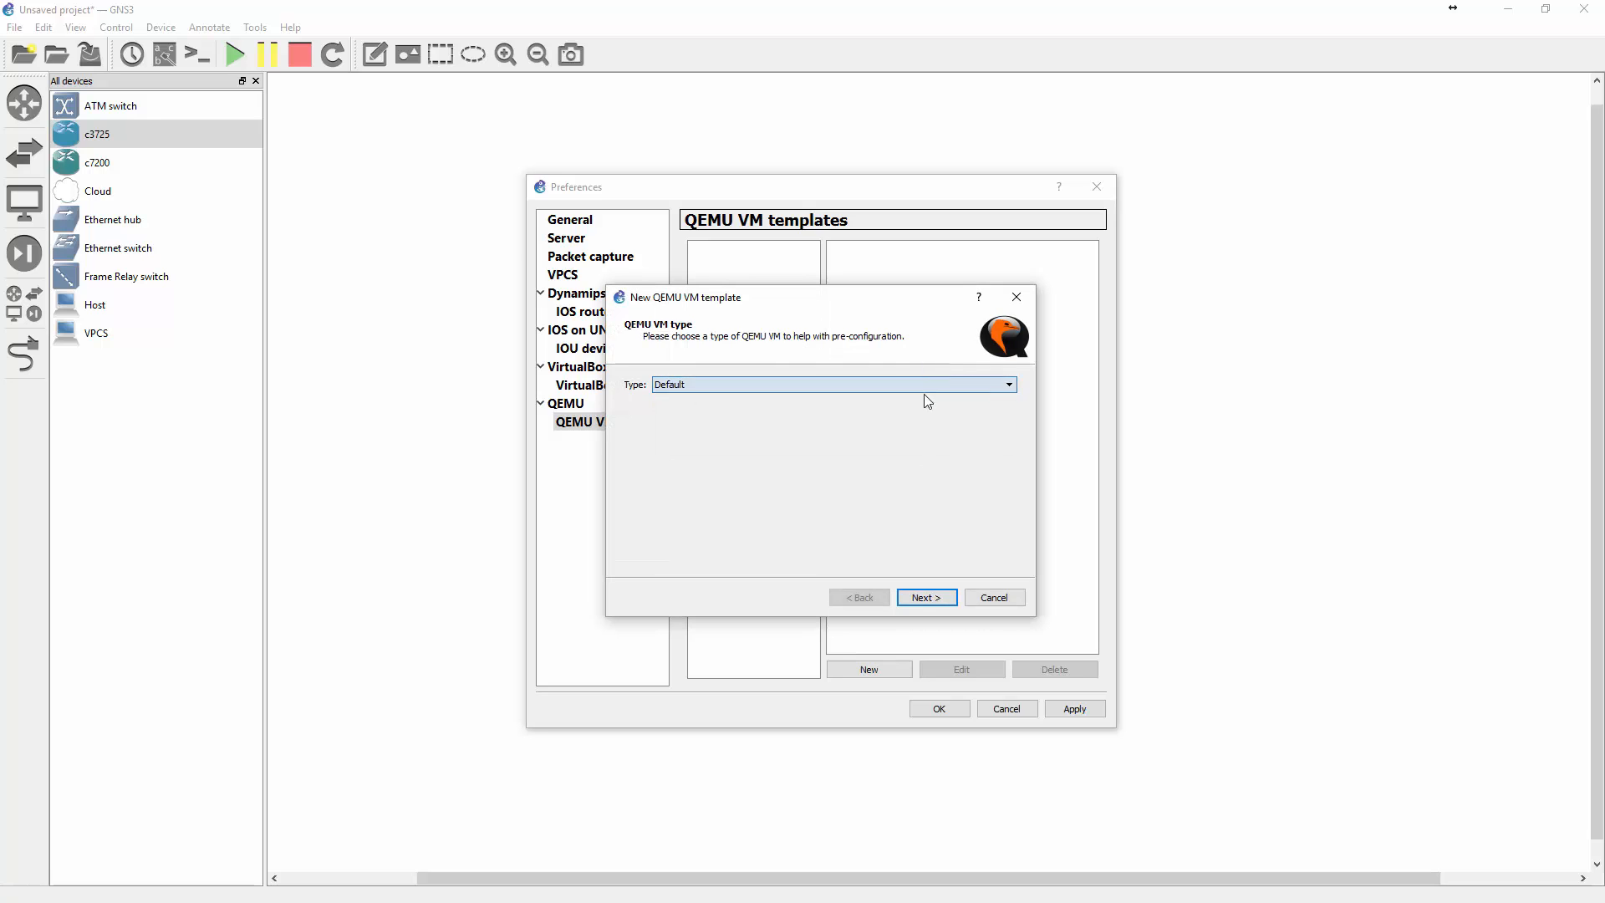
left_click(939, 598)
type("IOSv")
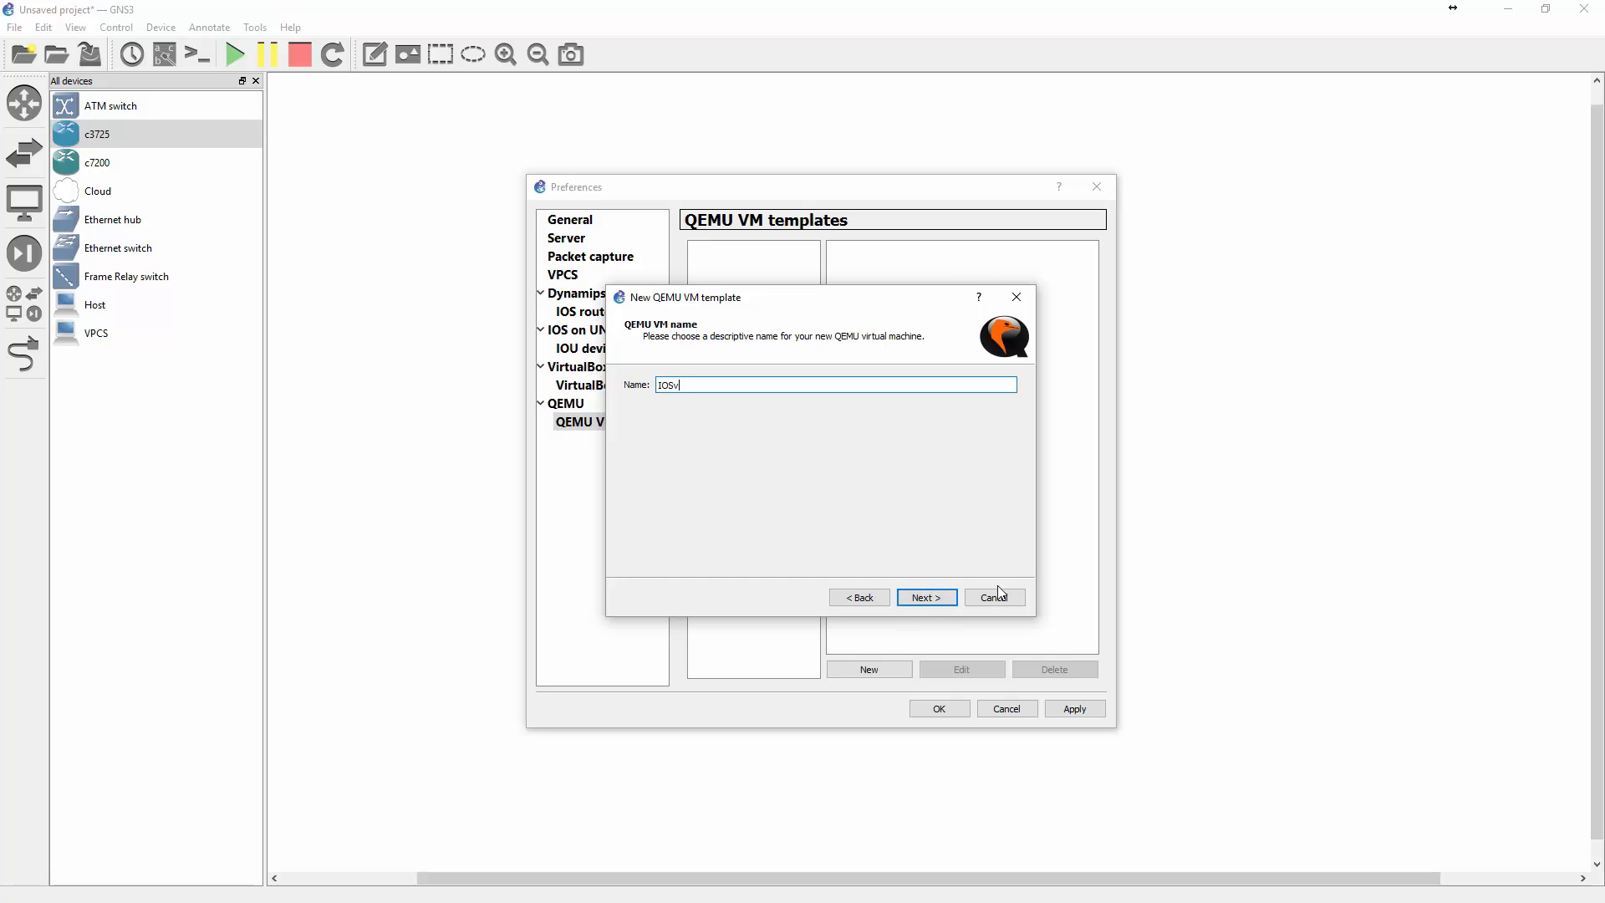
left_click(919, 597)
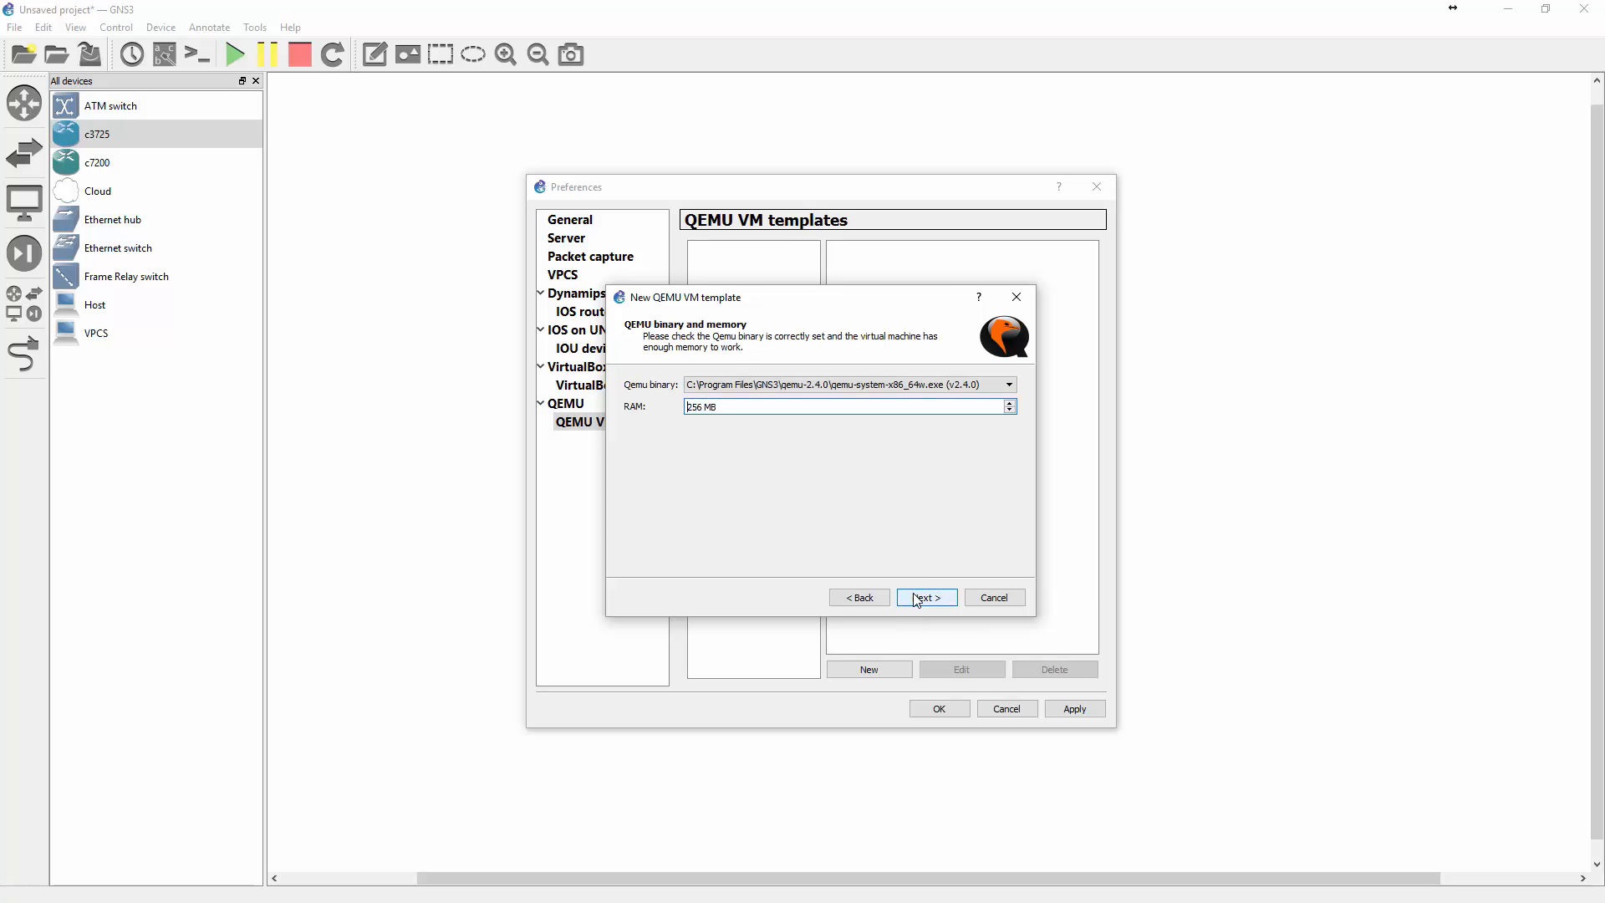
Keep the qemu-system-x86_64w.exe (v2.4.0) binary and set the template's RAM to 512 MB
left_click(921, 388)
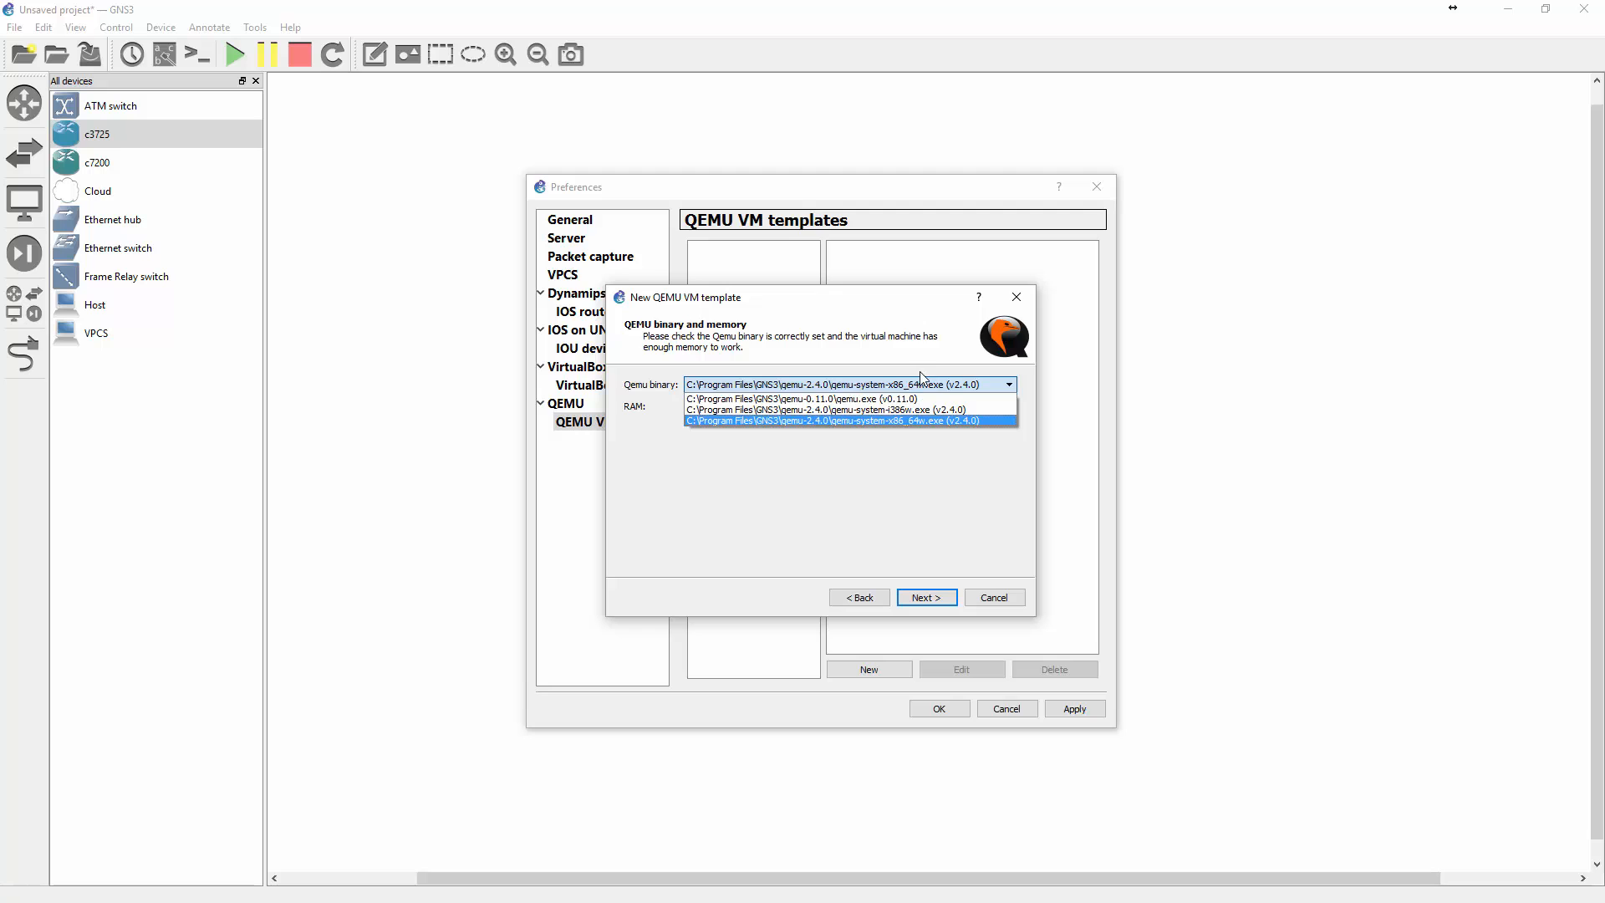
left_click(922, 383)
left_click_drag(686, 407, 707, 406)
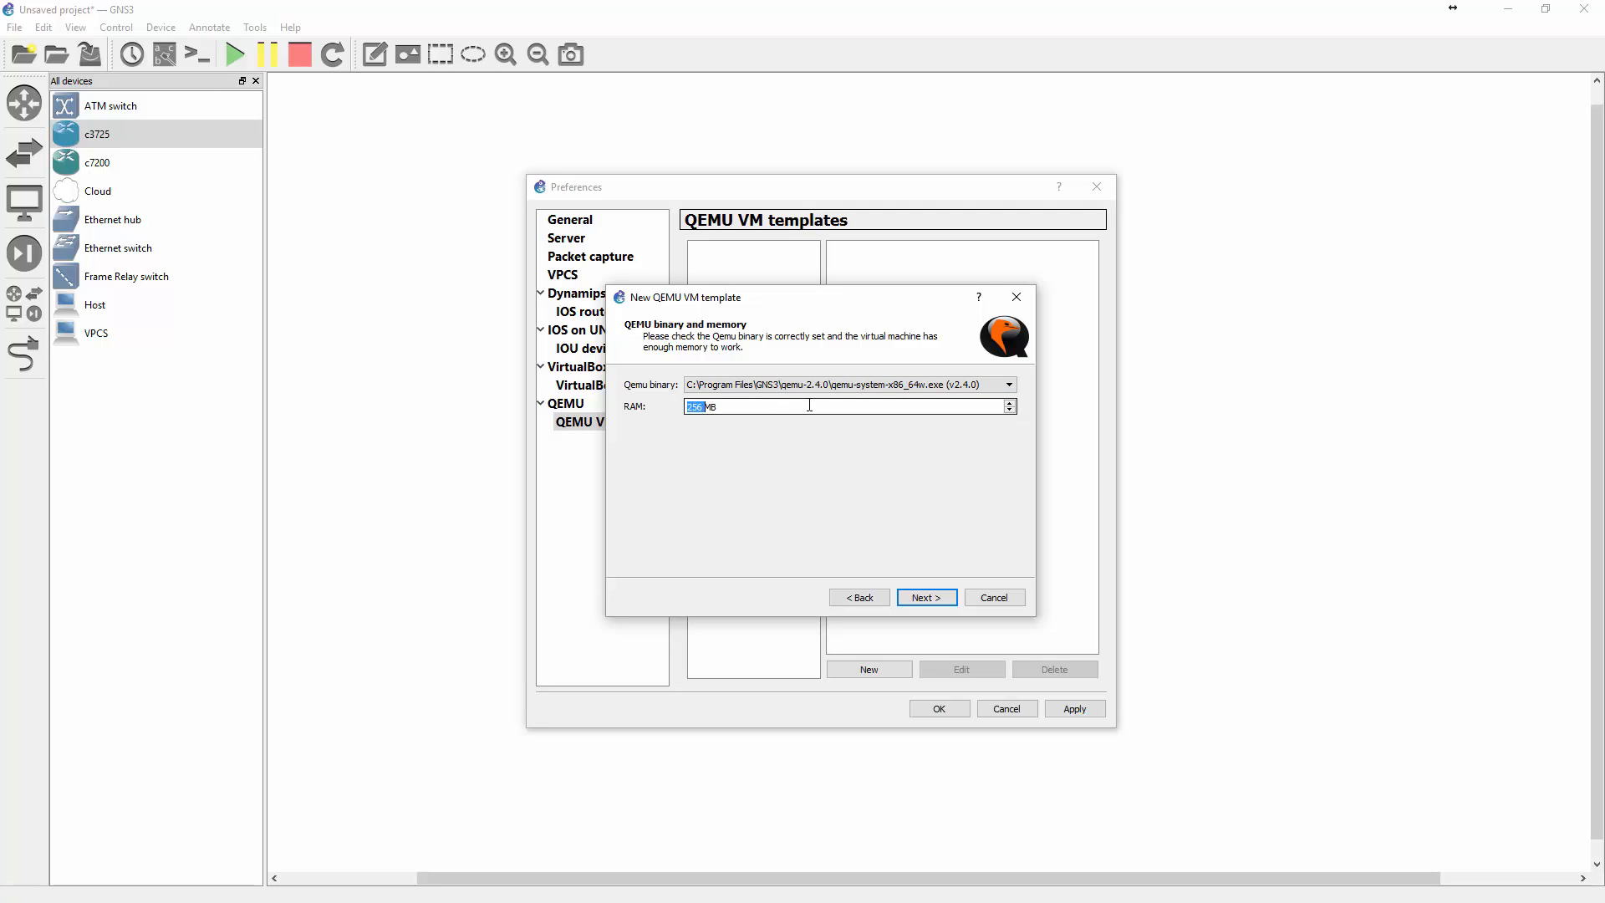
key("Up")
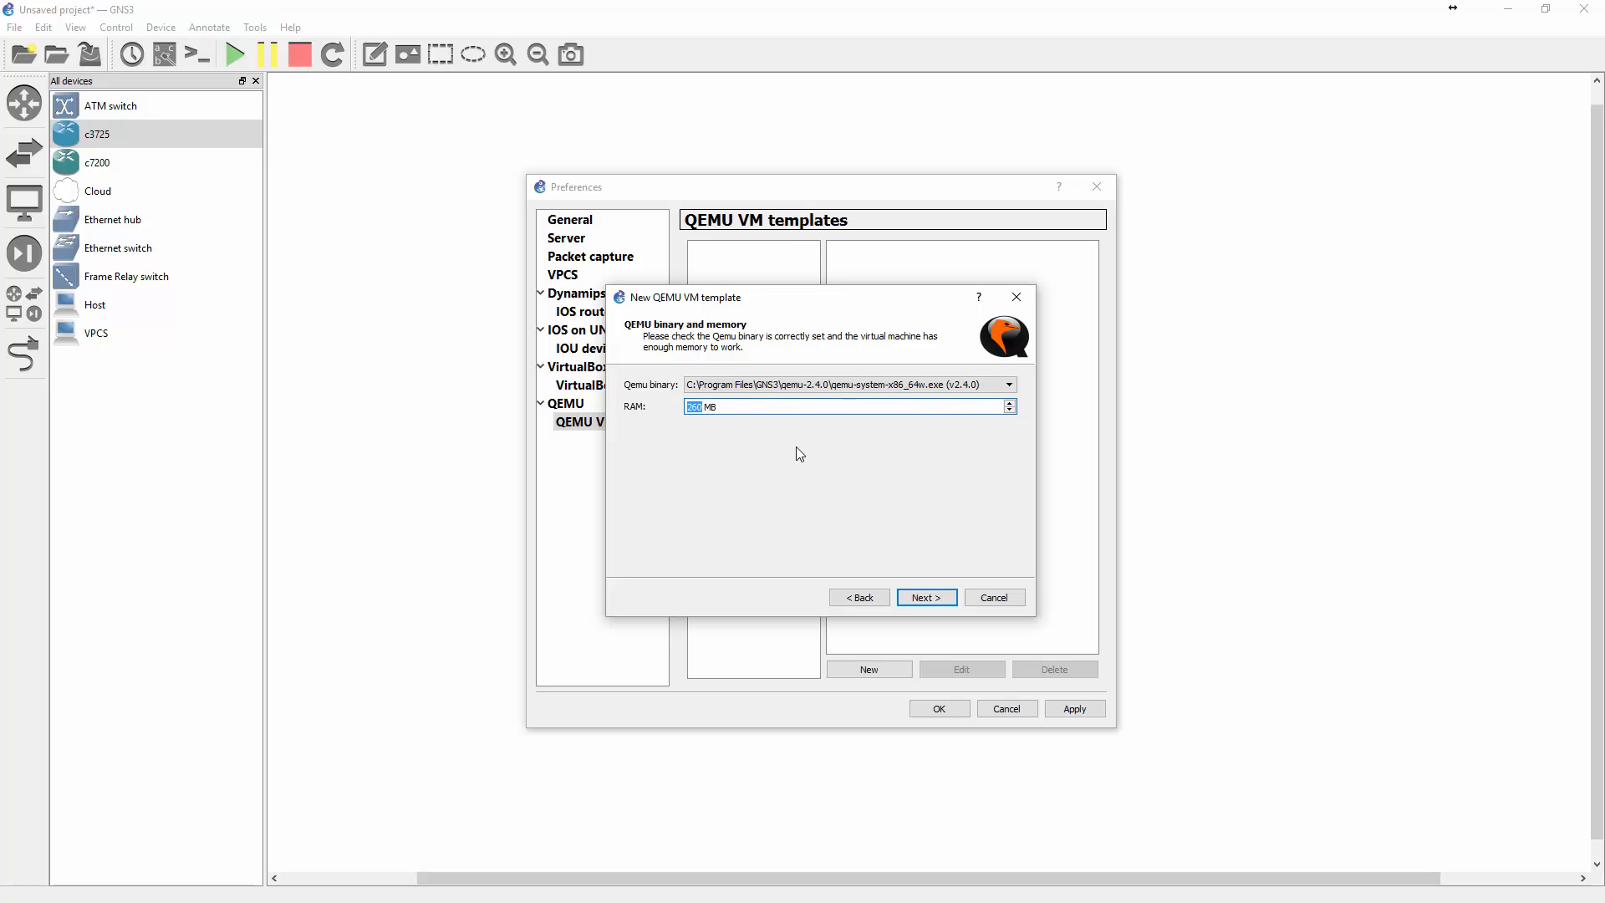
type("512")
left_click(925, 598)
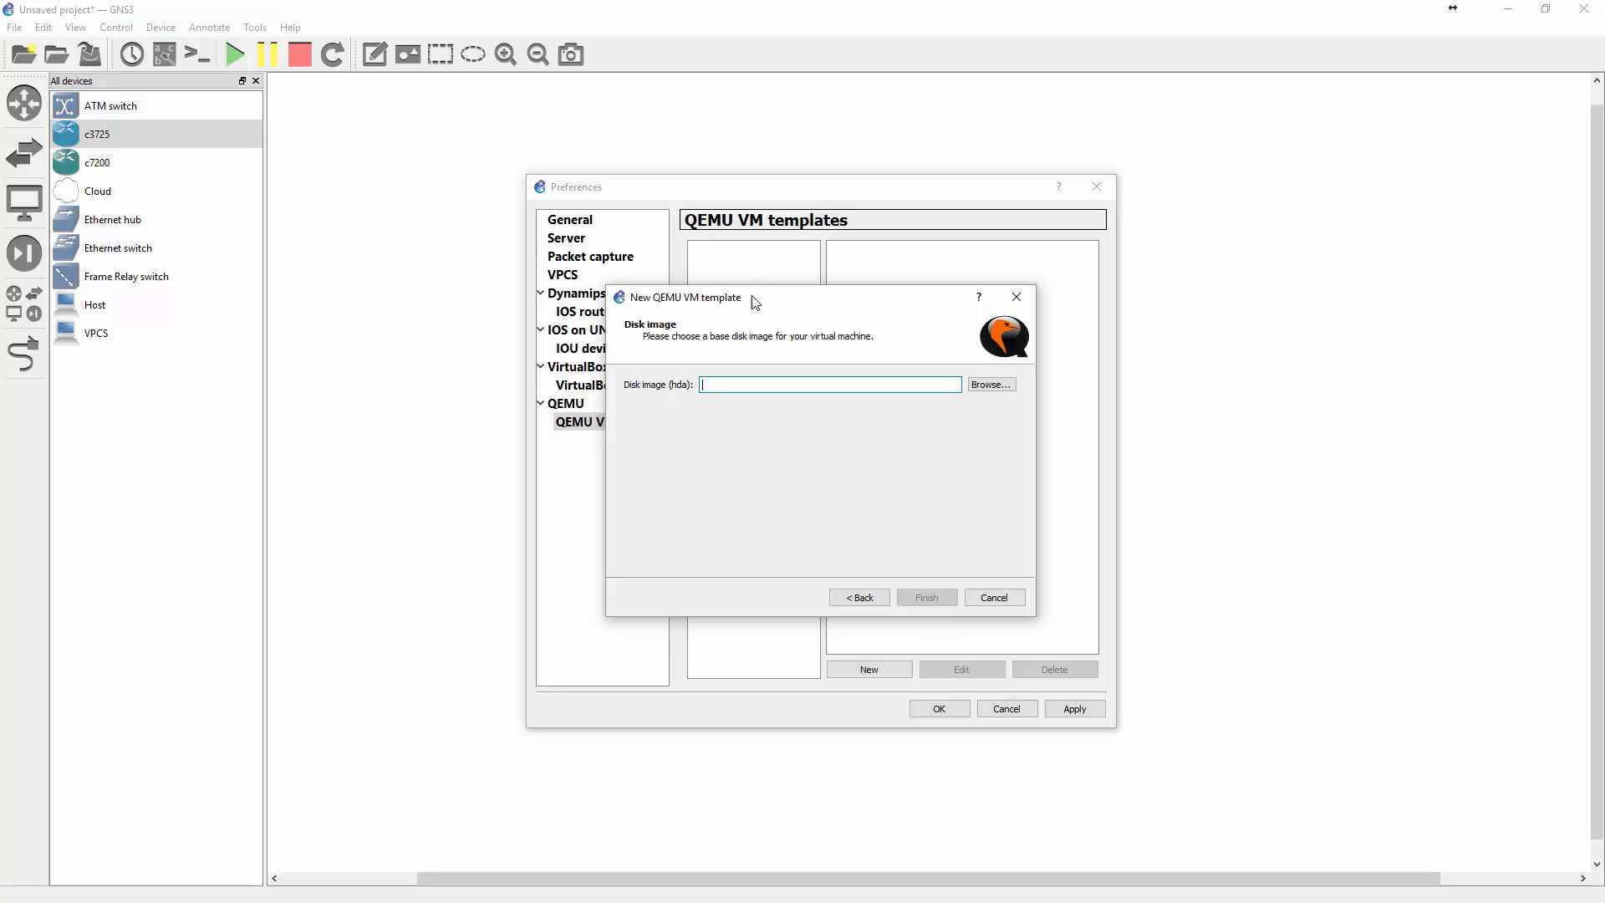
Assign IOSv-L3.vmdk as the hda disk image, finish the IOSv template, and apply the preferences
left_click_drag(744, 301, 0, 300)
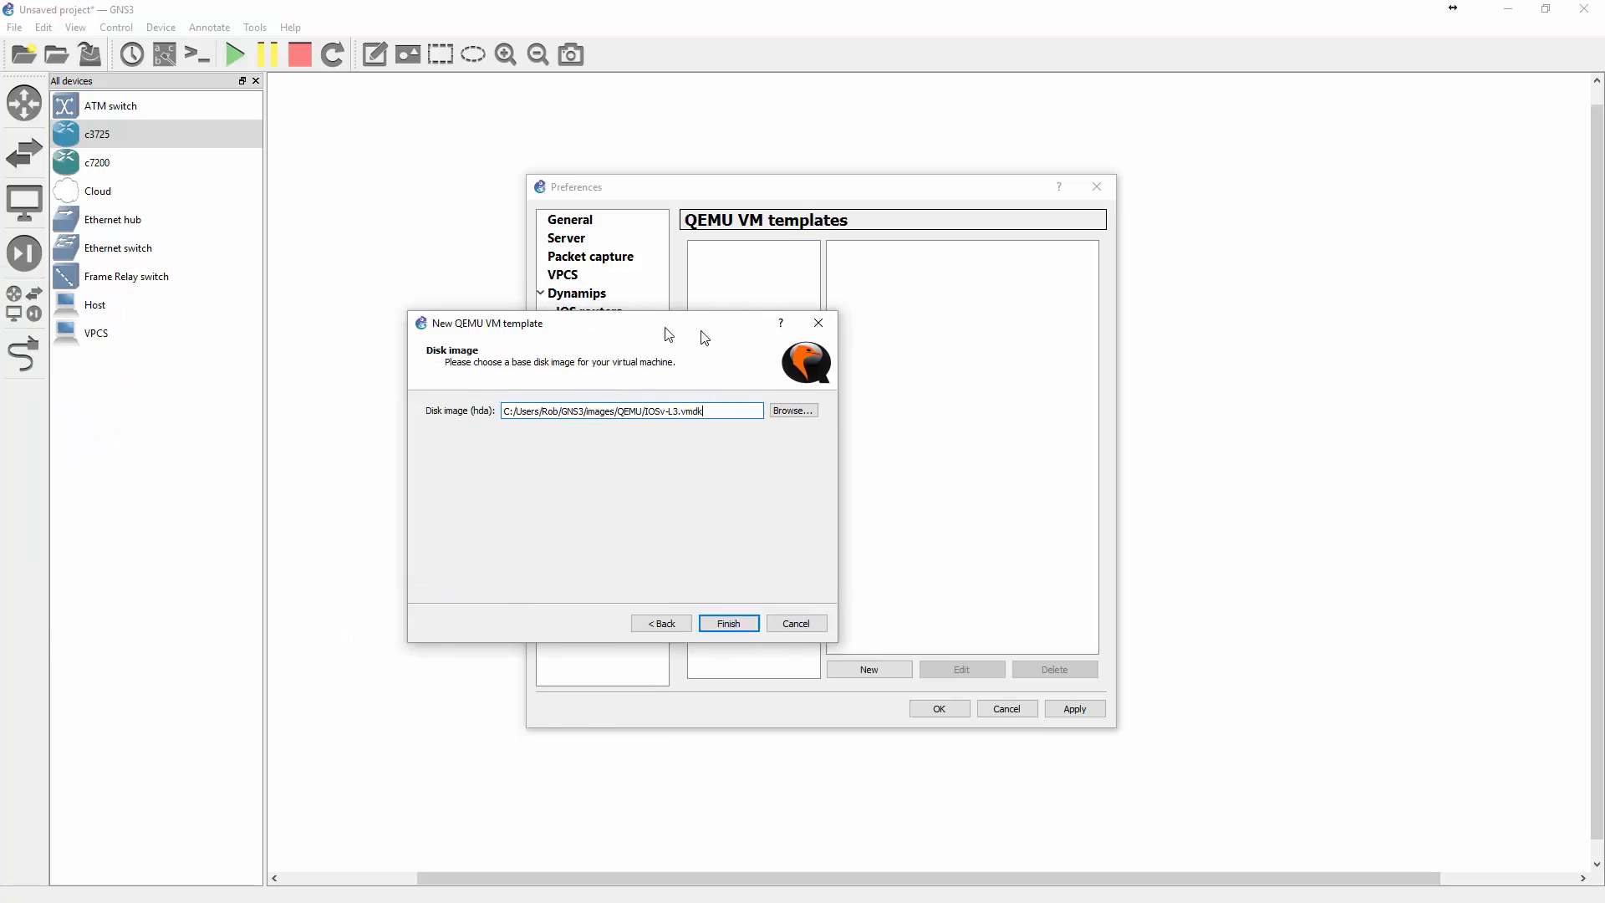
left_click_drag(702, 333, 742, 338)
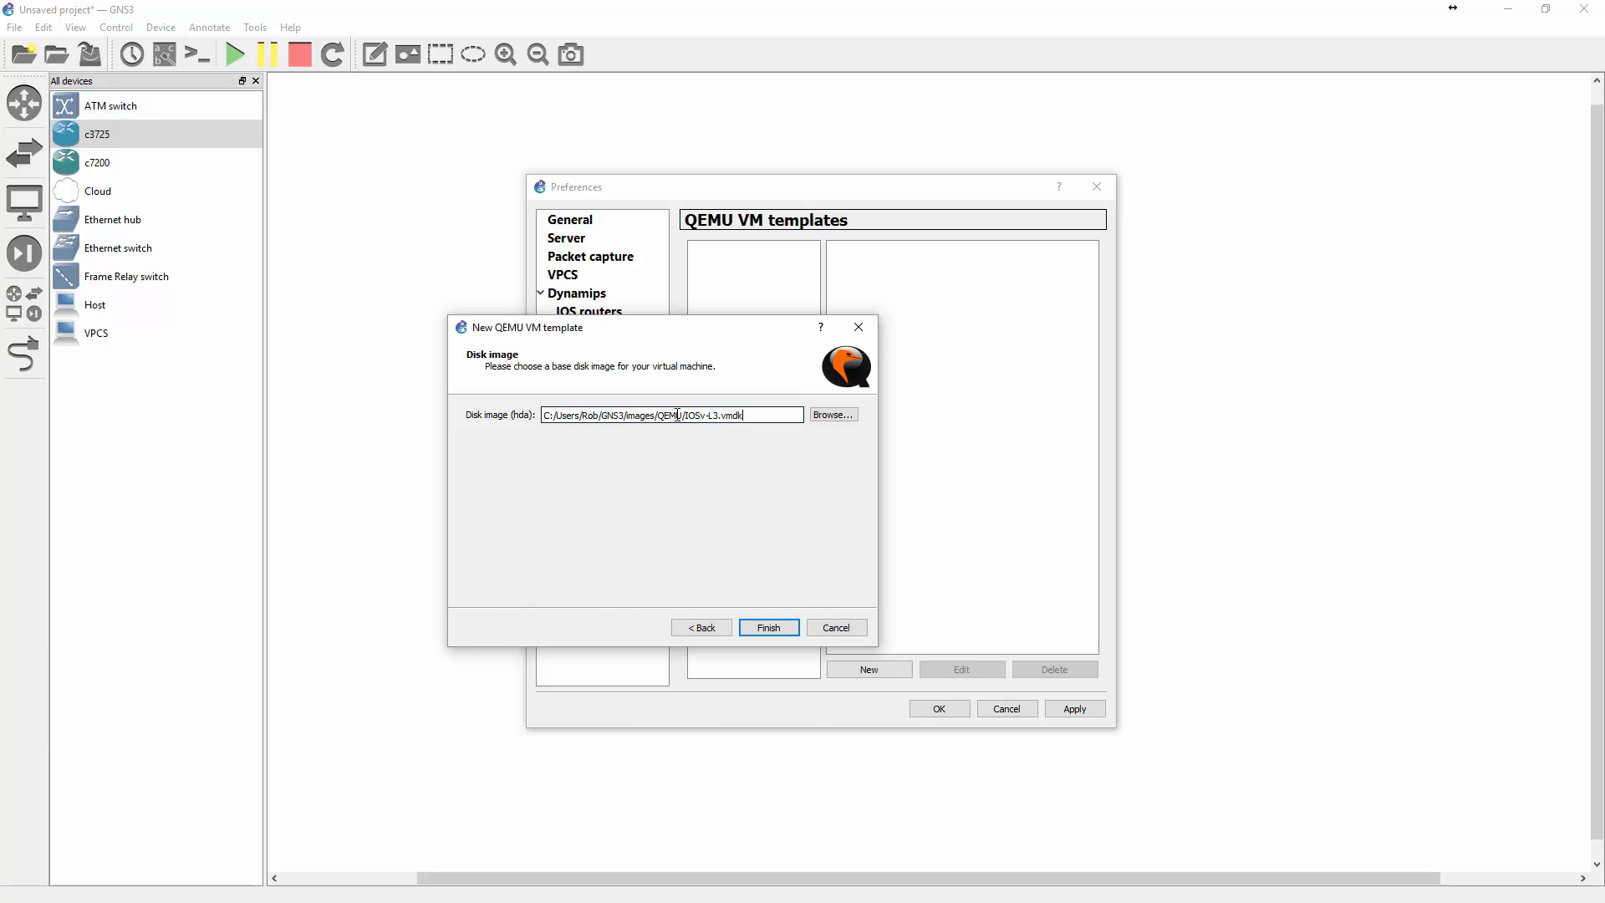
left_click(776, 632)
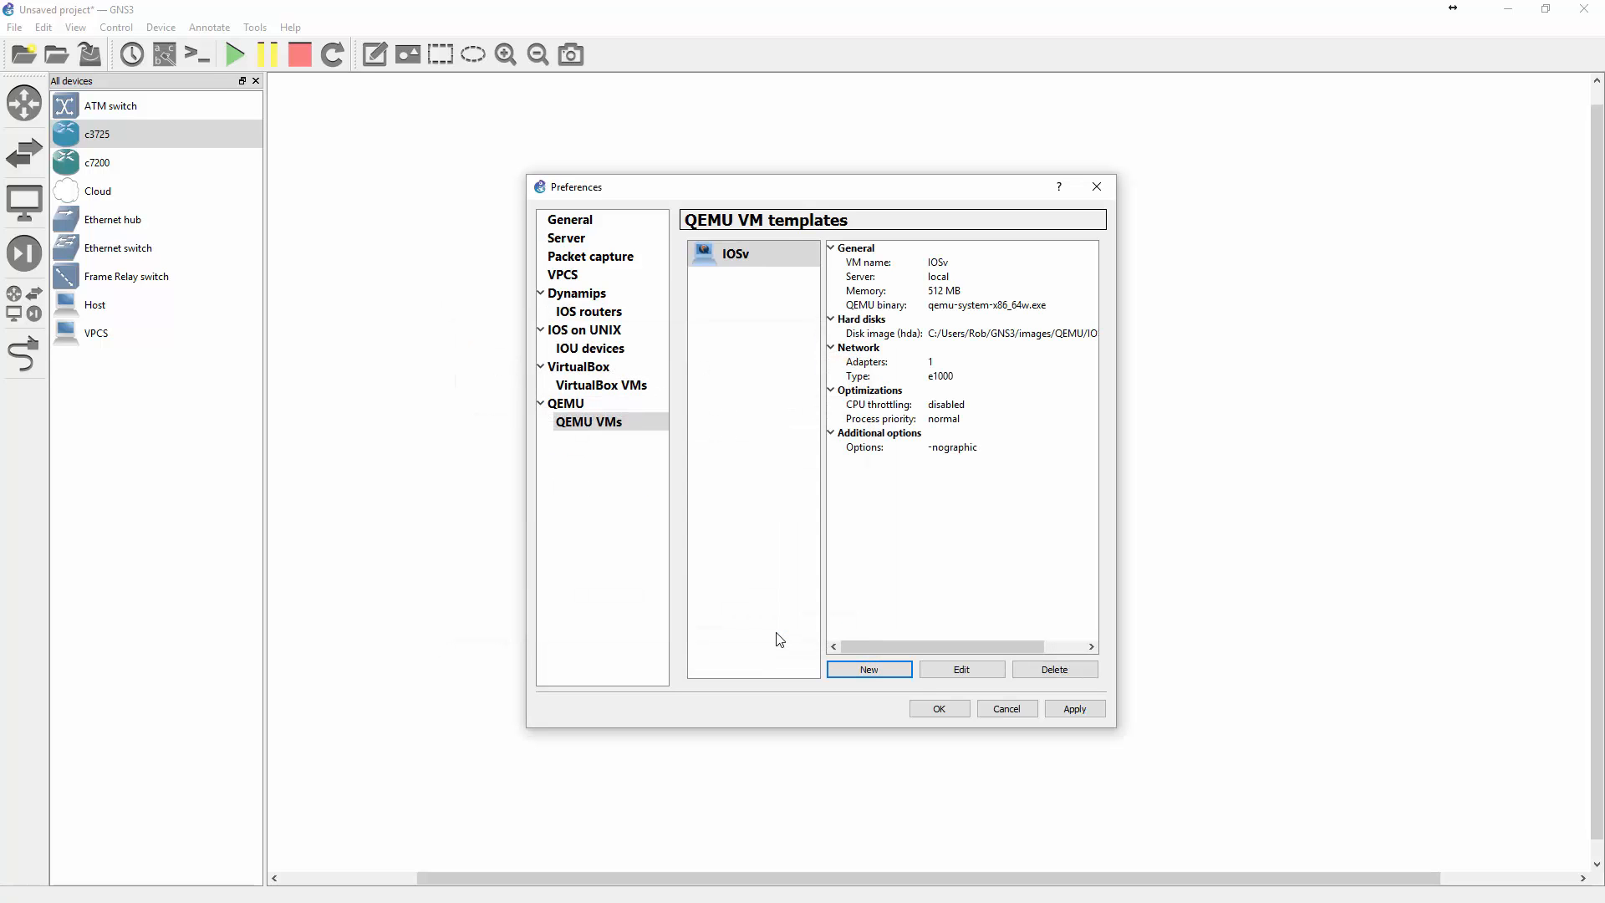
left_click(1069, 711)
left_click(926, 710)
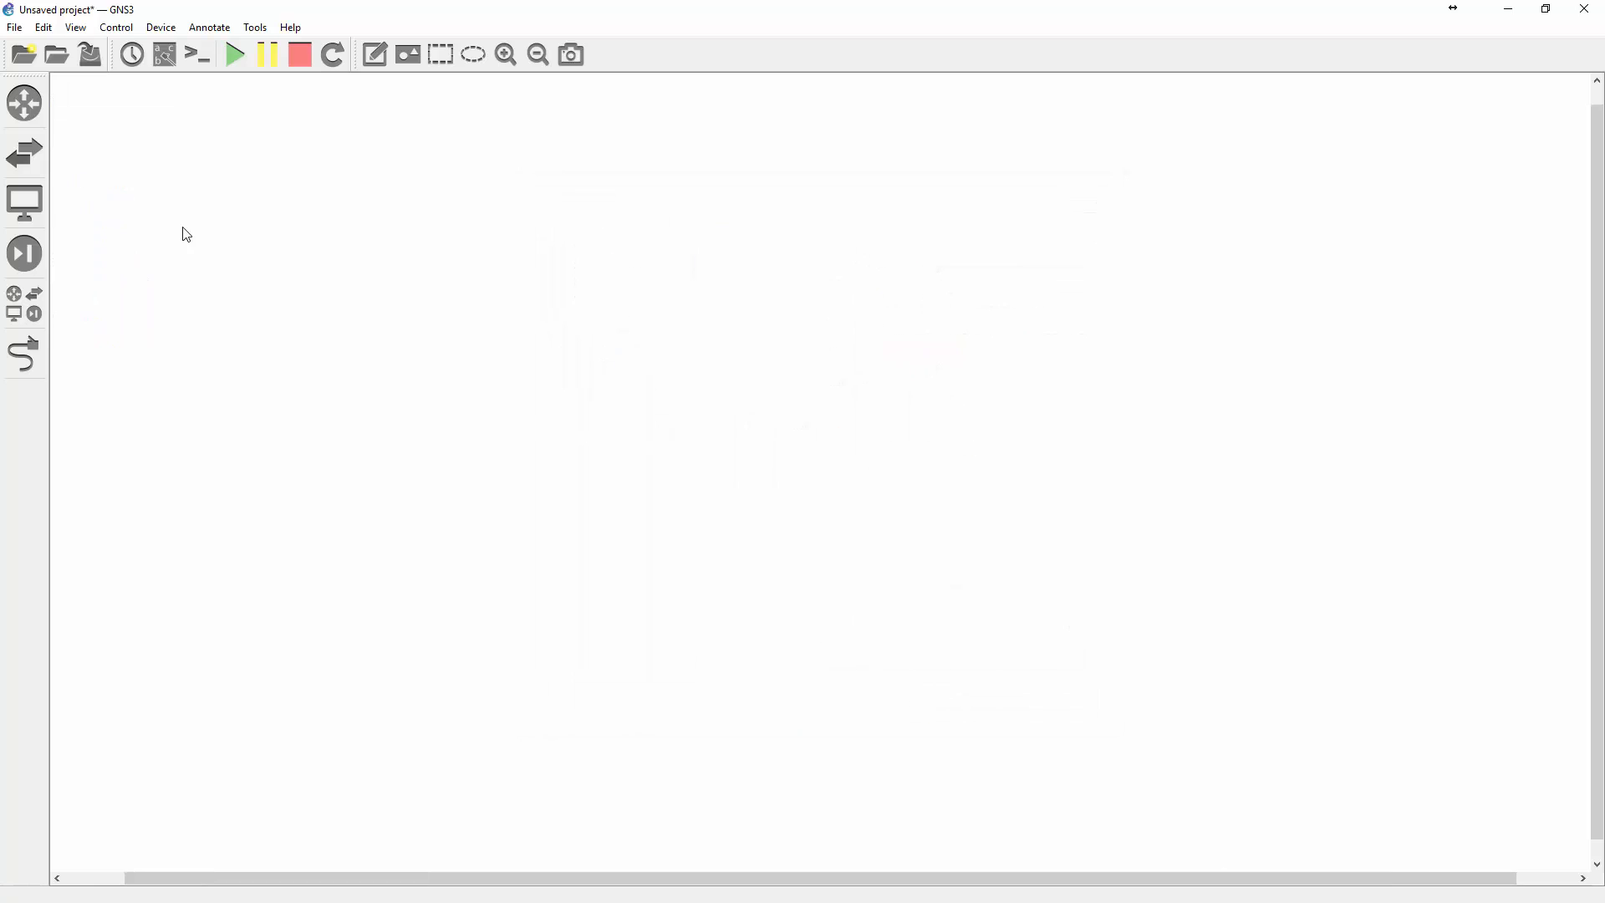
List all available devices and place two IOSv nodes side by side in the workspace
left_click(16, 110)
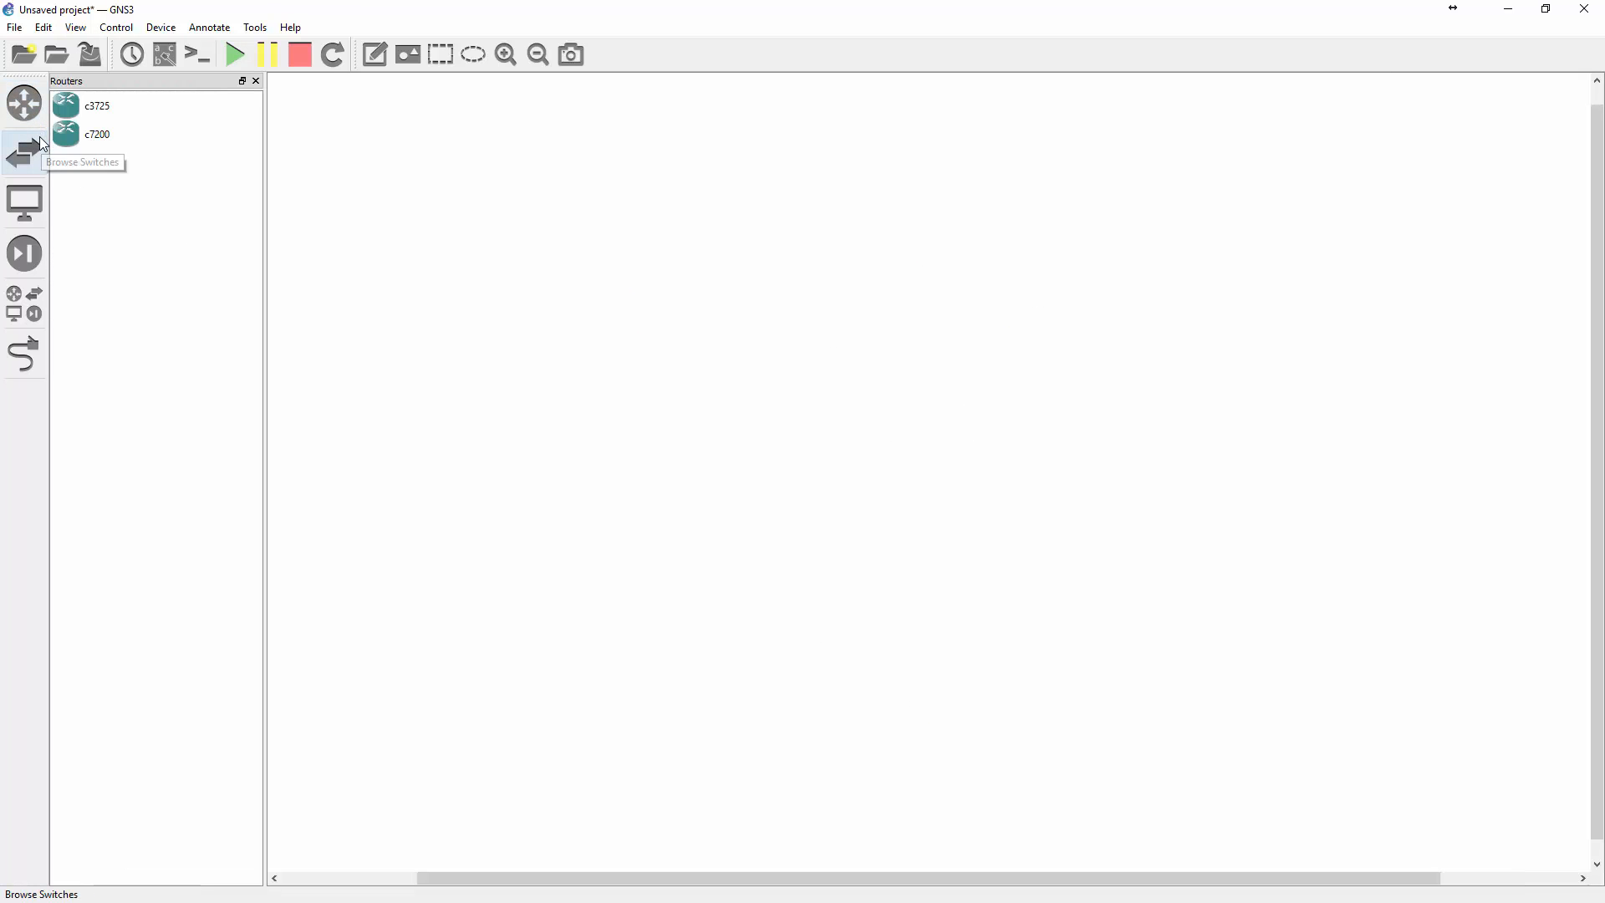
left_click(32, 314)
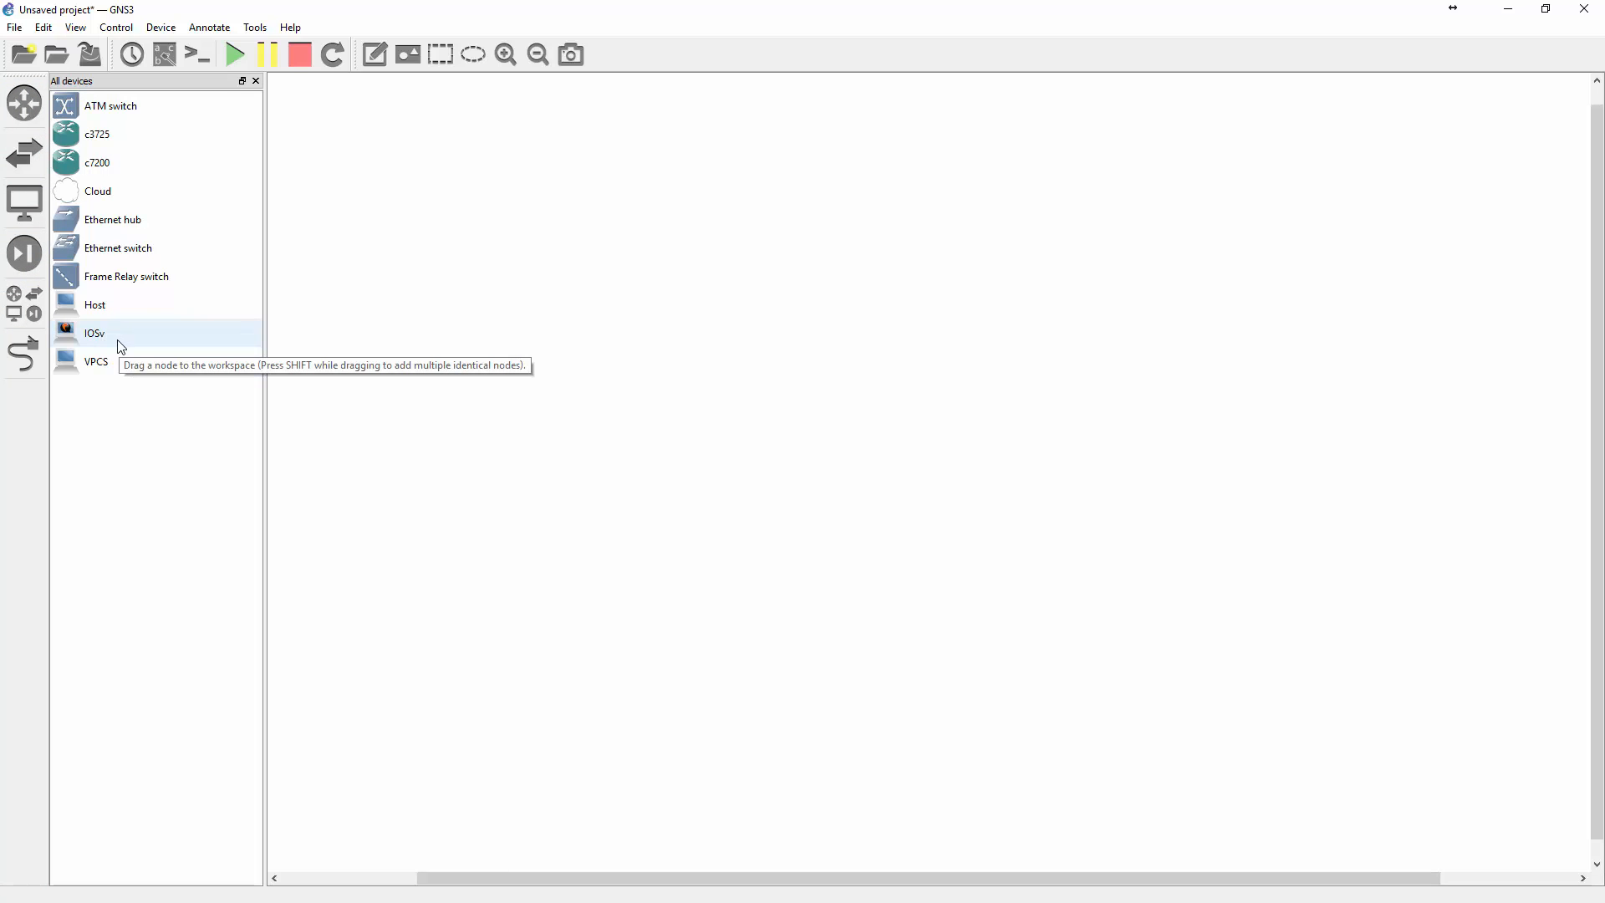
left_click_drag(121, 345, 554, 383)
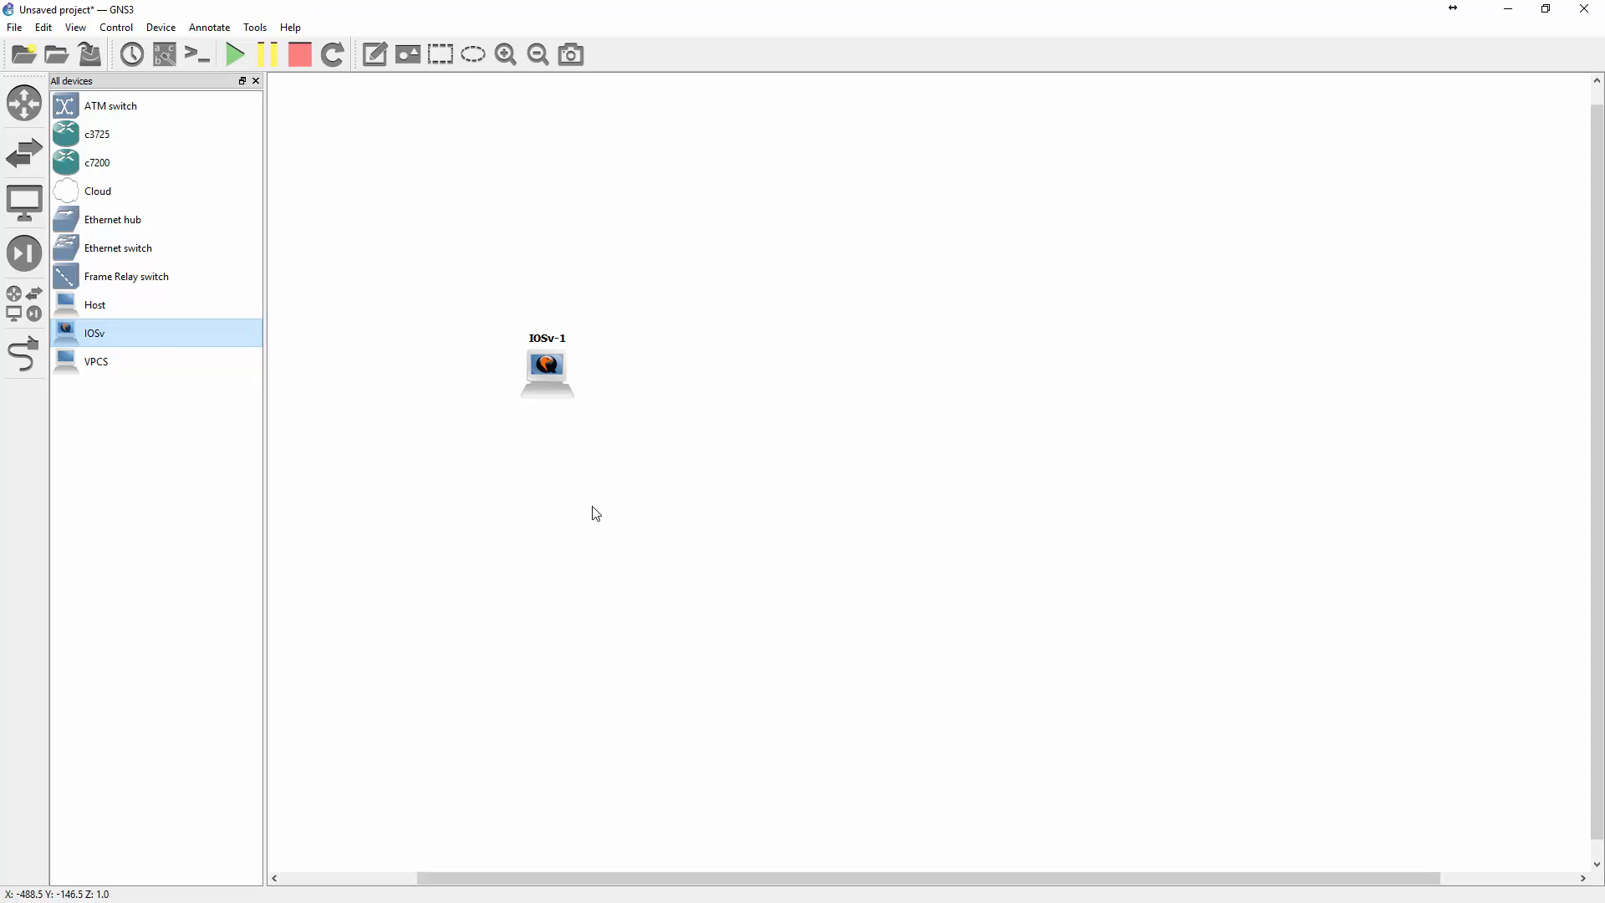
right_click(555, 366)
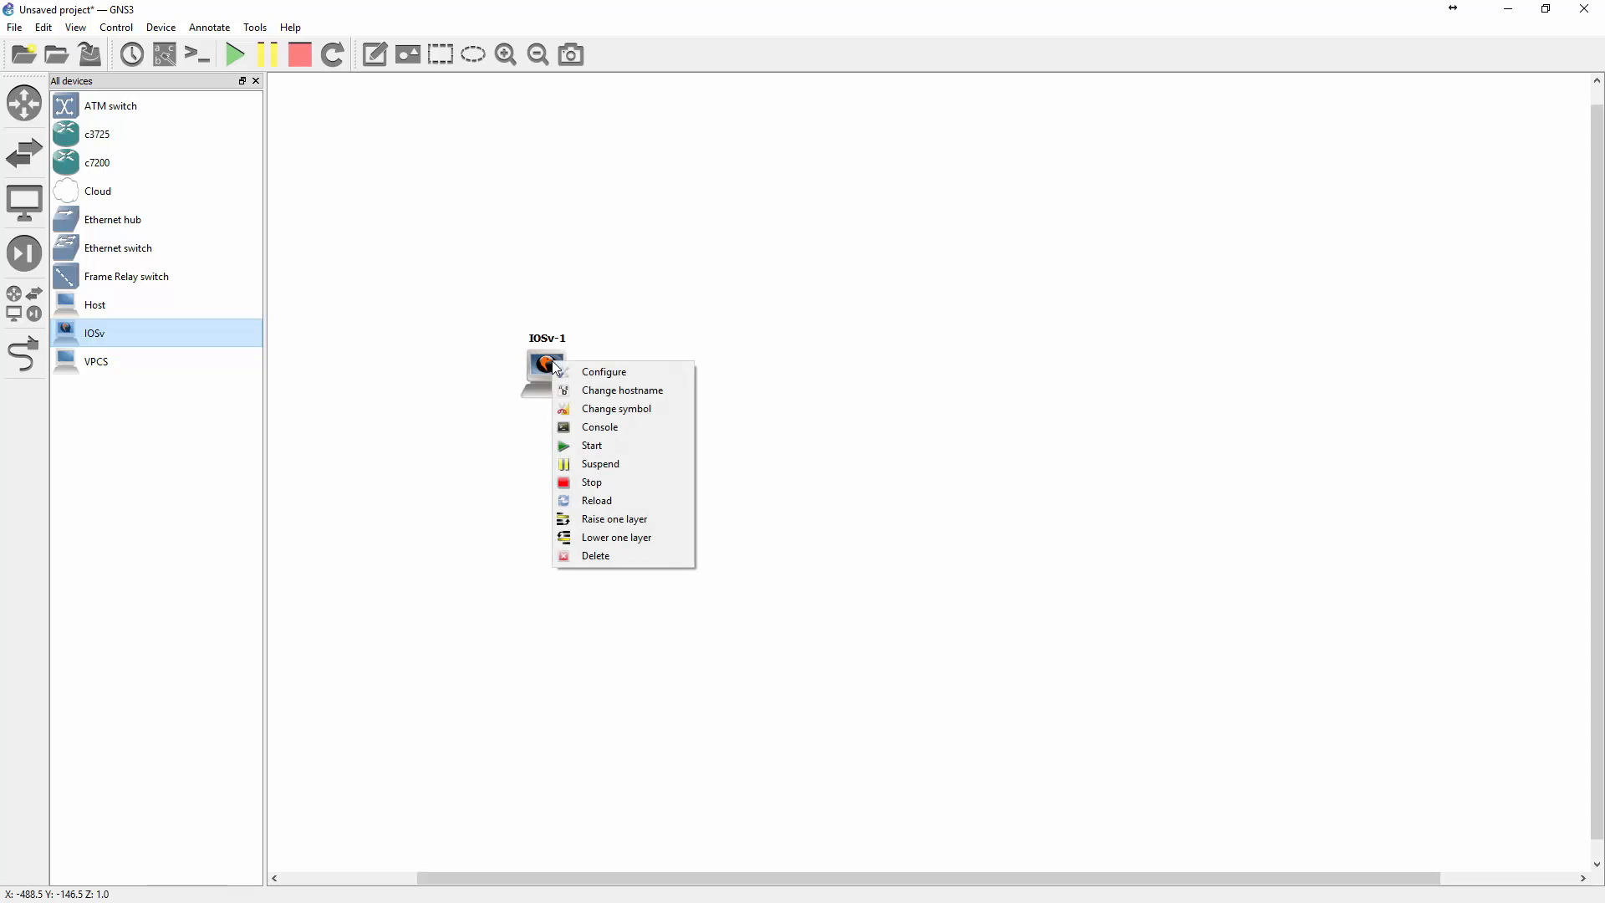
left_click(602, 445)
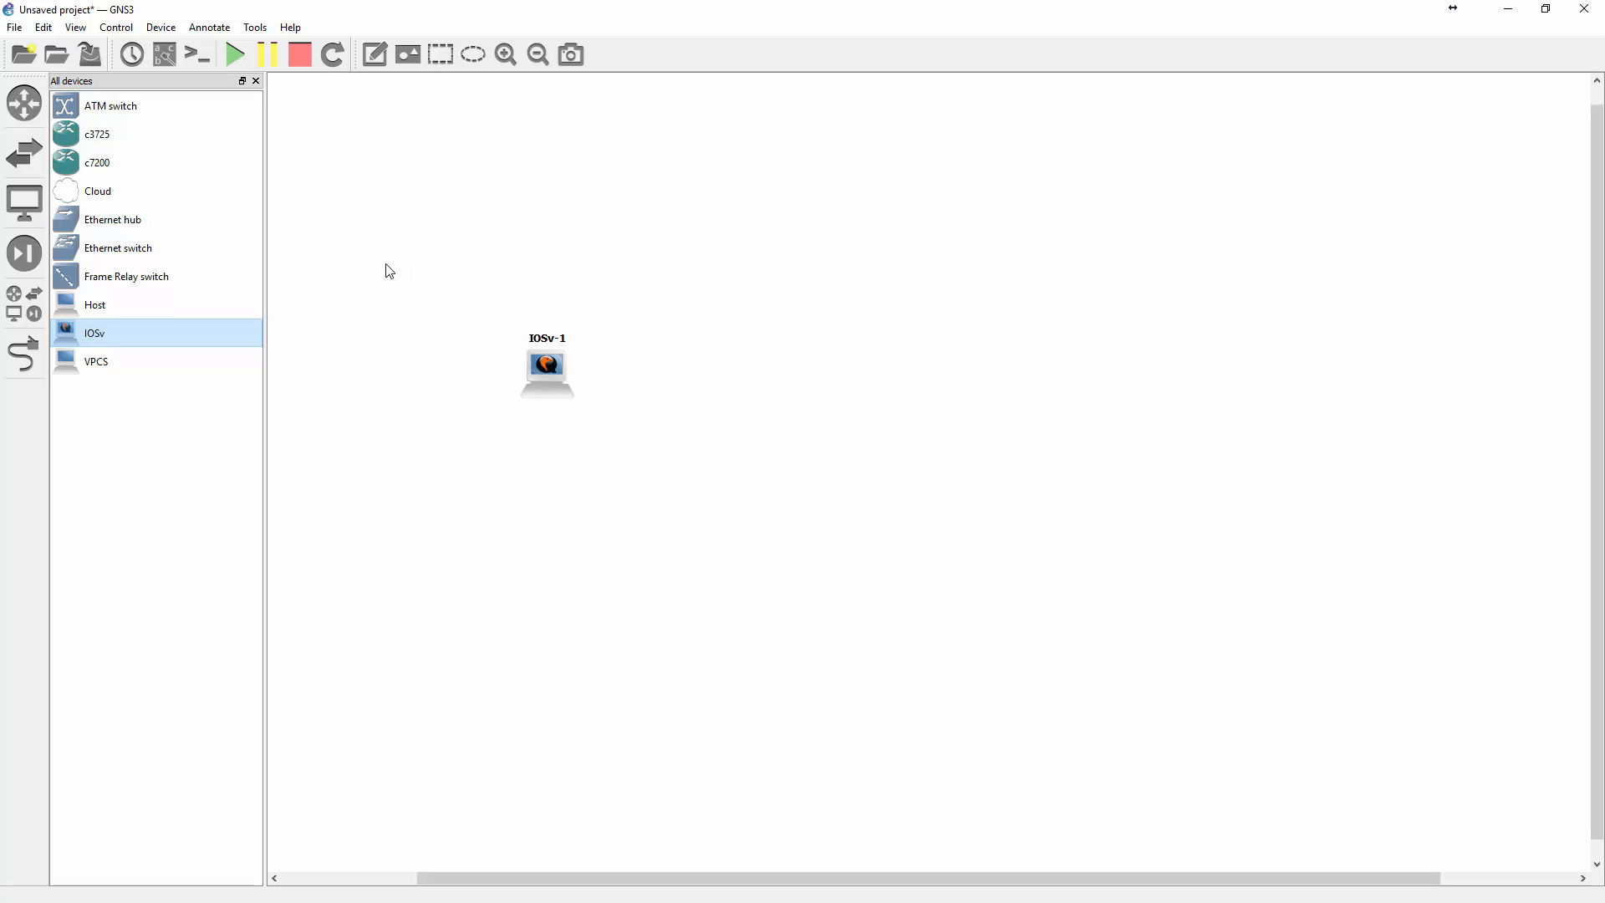
left_click_drag(75, 336, 558, 279)
left_click_drag(751, 381, 752, 381)
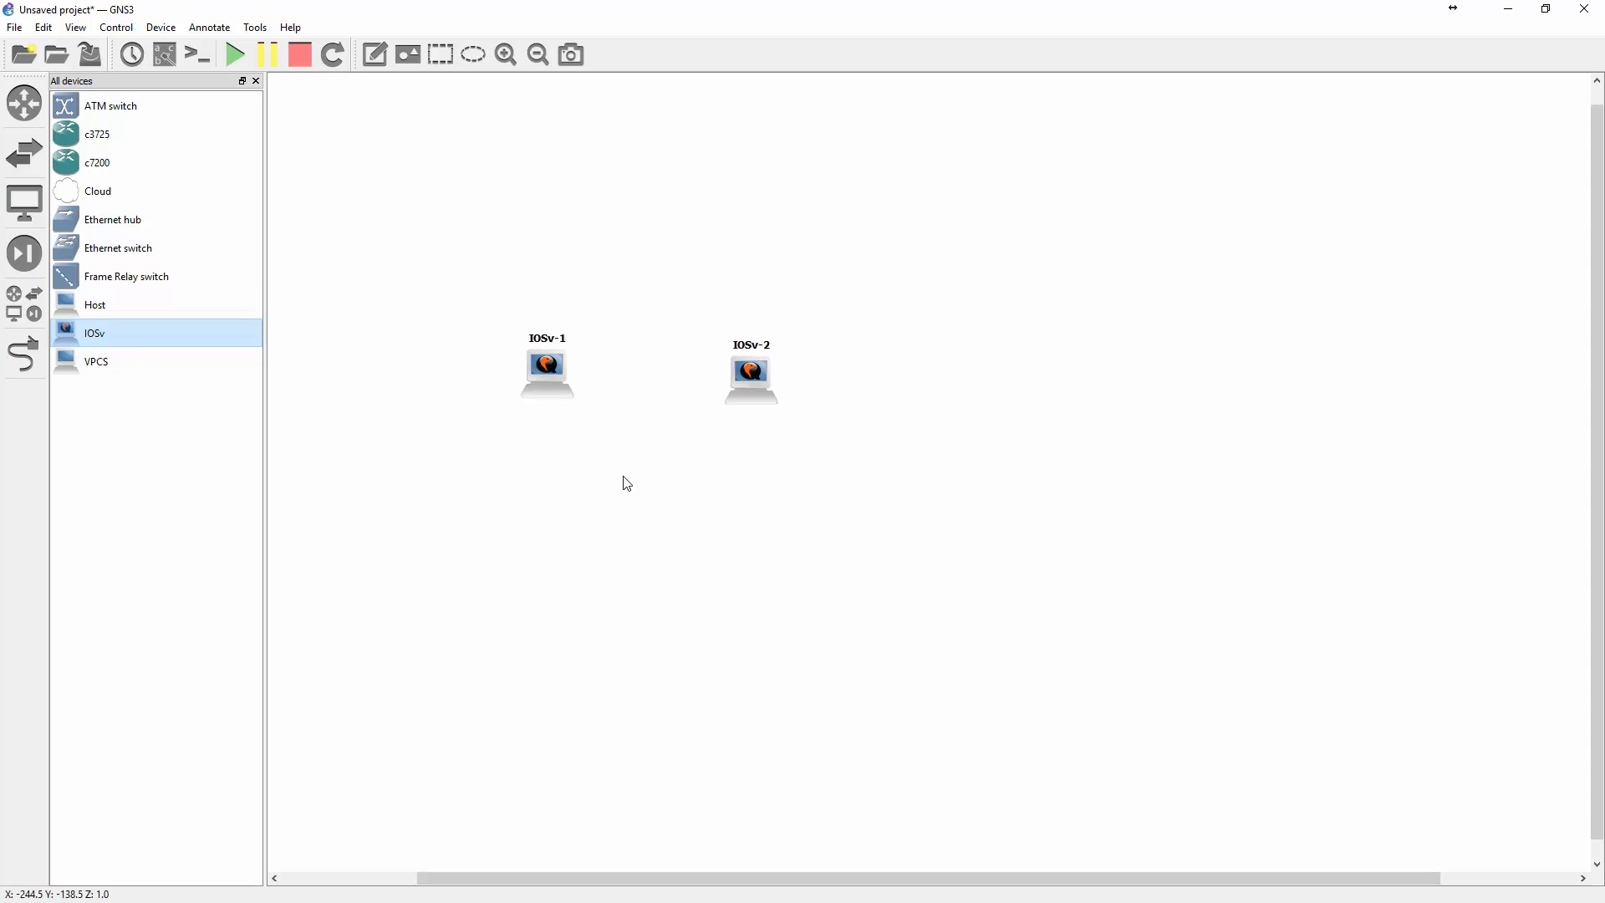
Link Ethernet0 of IOSv-1 to Ethernet0 of IOSv-2 and leave link mode
left_click(25, 353)
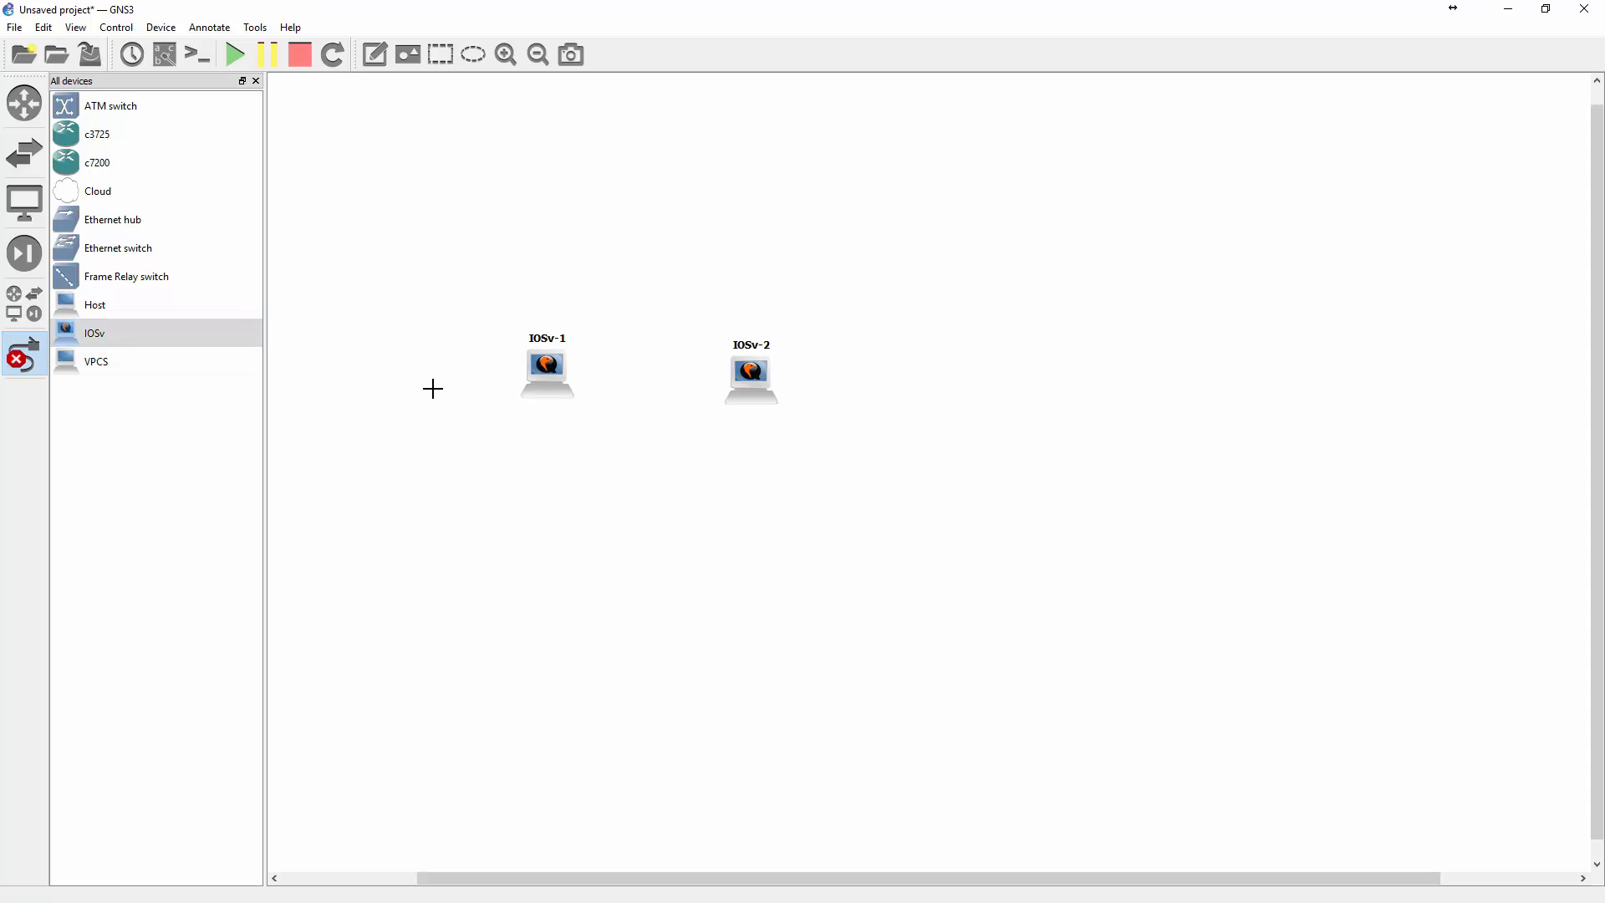
left_click(559, 381)
left_click(577, 389)
left_click(762, 379)
left_click(802, 389)
right_click(412, 354)
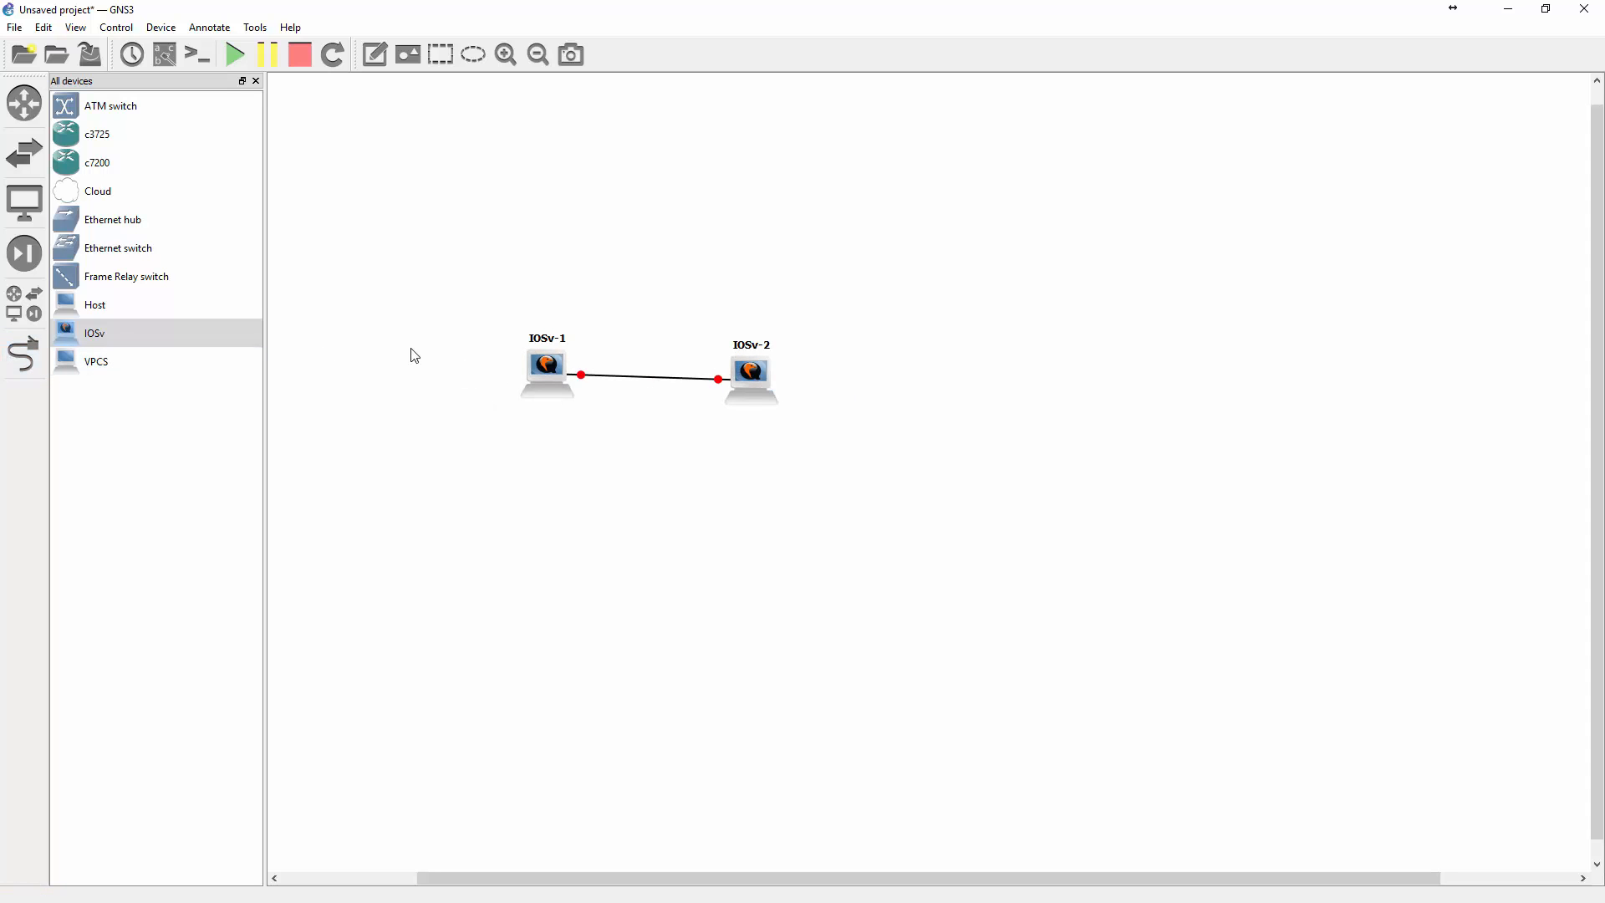
Start the IOSv-1 node and open its console, placing the console window below the two nodes
right_click(550, 369)
left_click(597, 454)
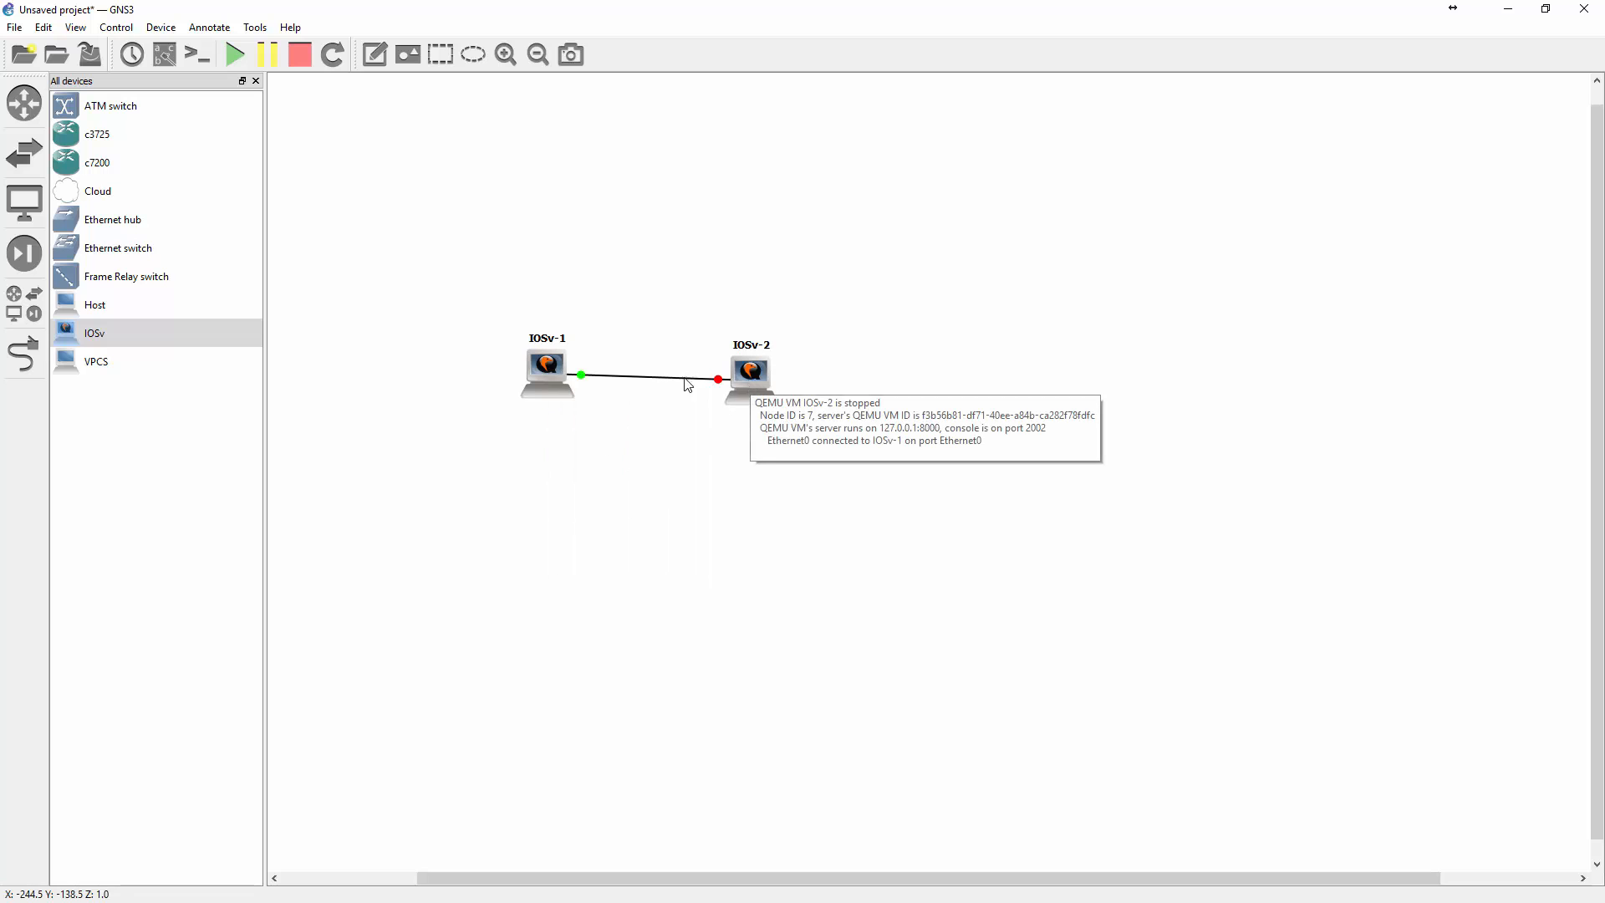
right_click(547, 369)
left_click(590, 437)
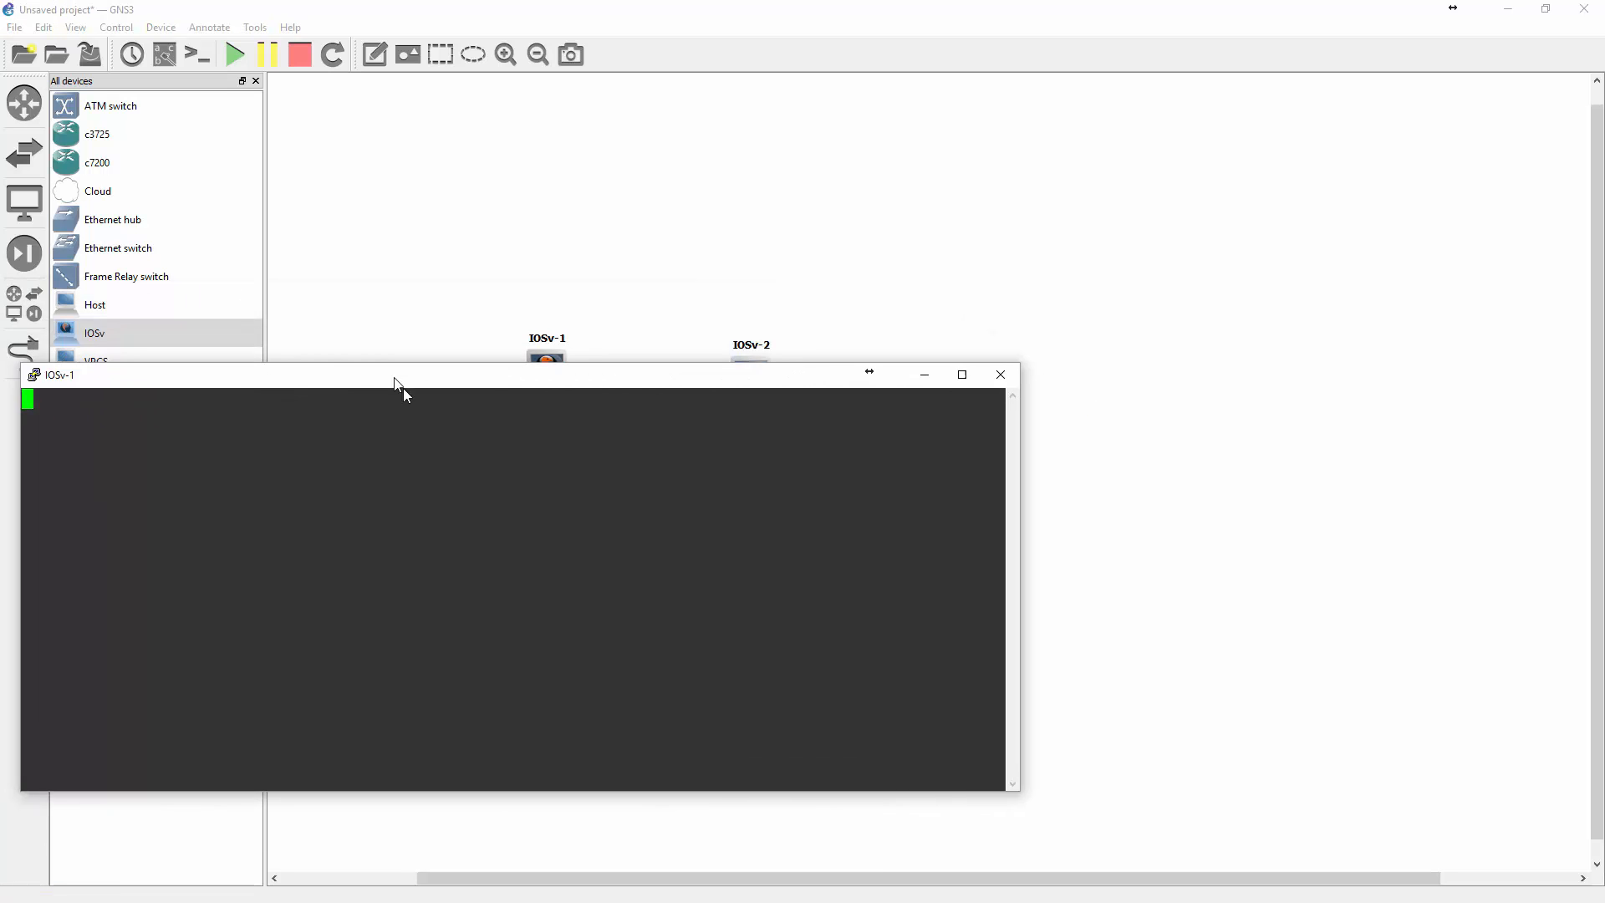
left_click_drag(402, 388, 438, 437)
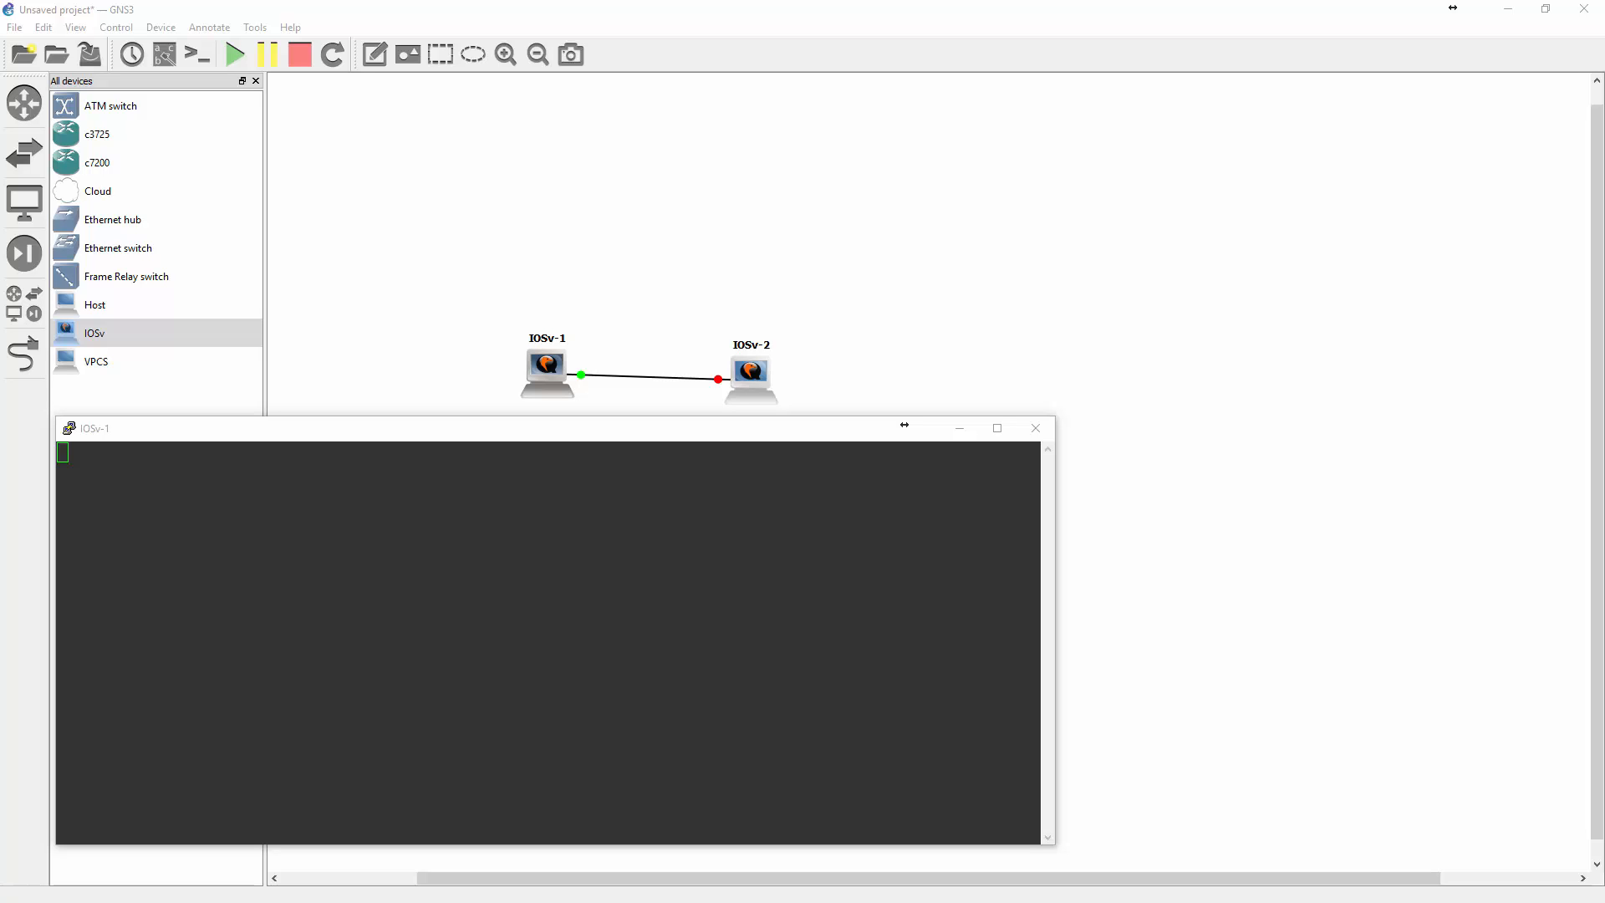
Decline the initial configuration dialog in the IOSv-1 console with "no" and bring up the router prompt
left_click(184, 649)
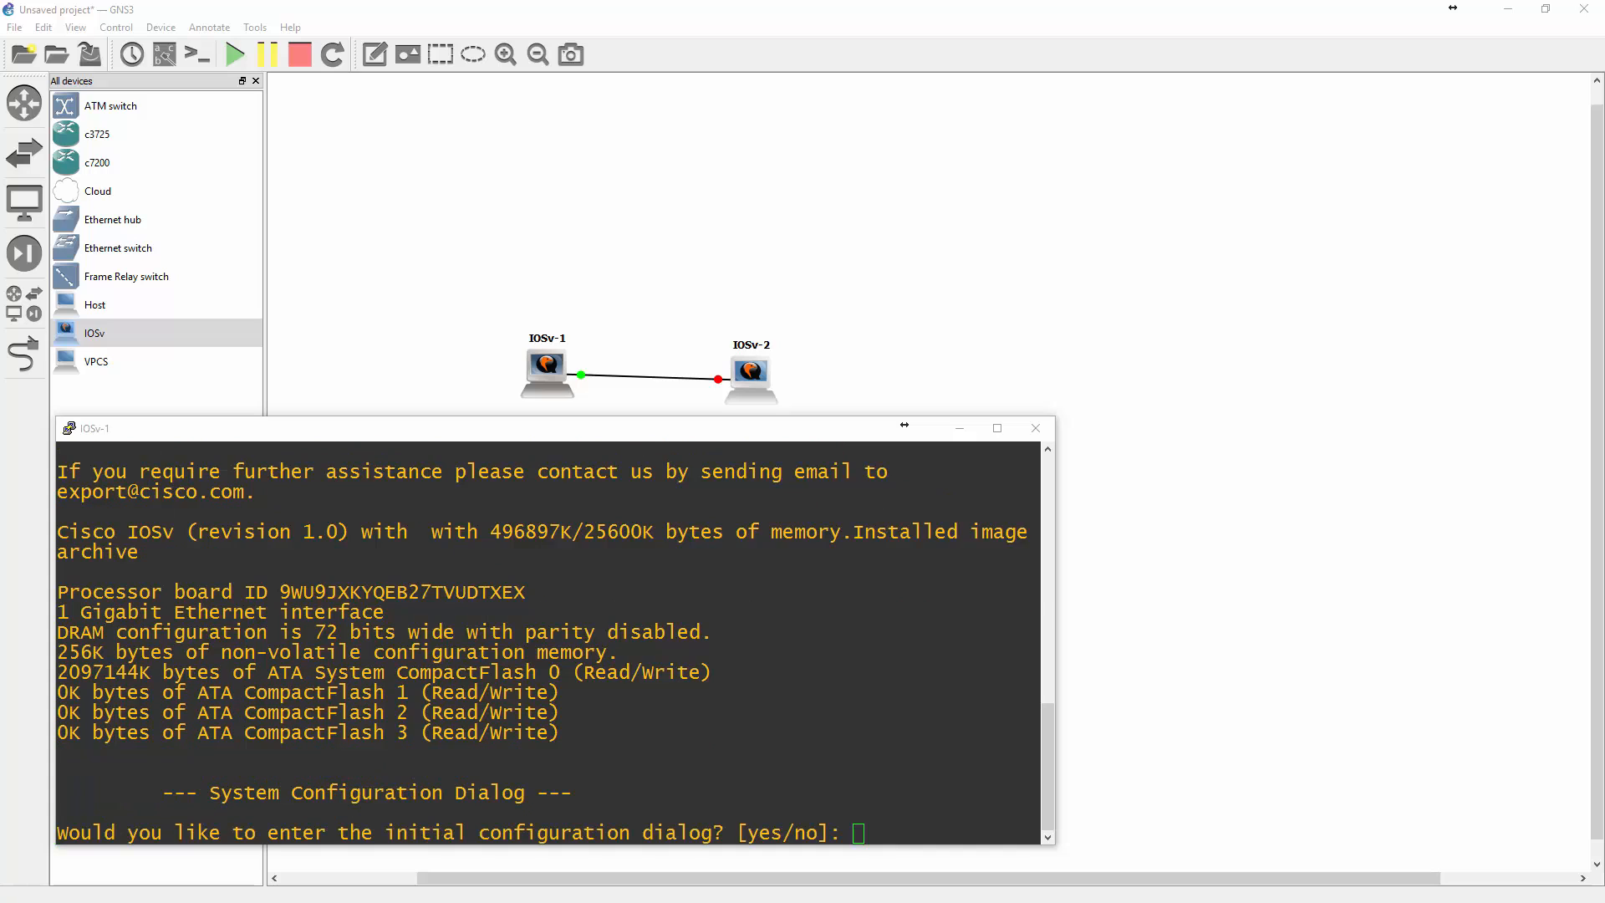
left_click(863, 818)
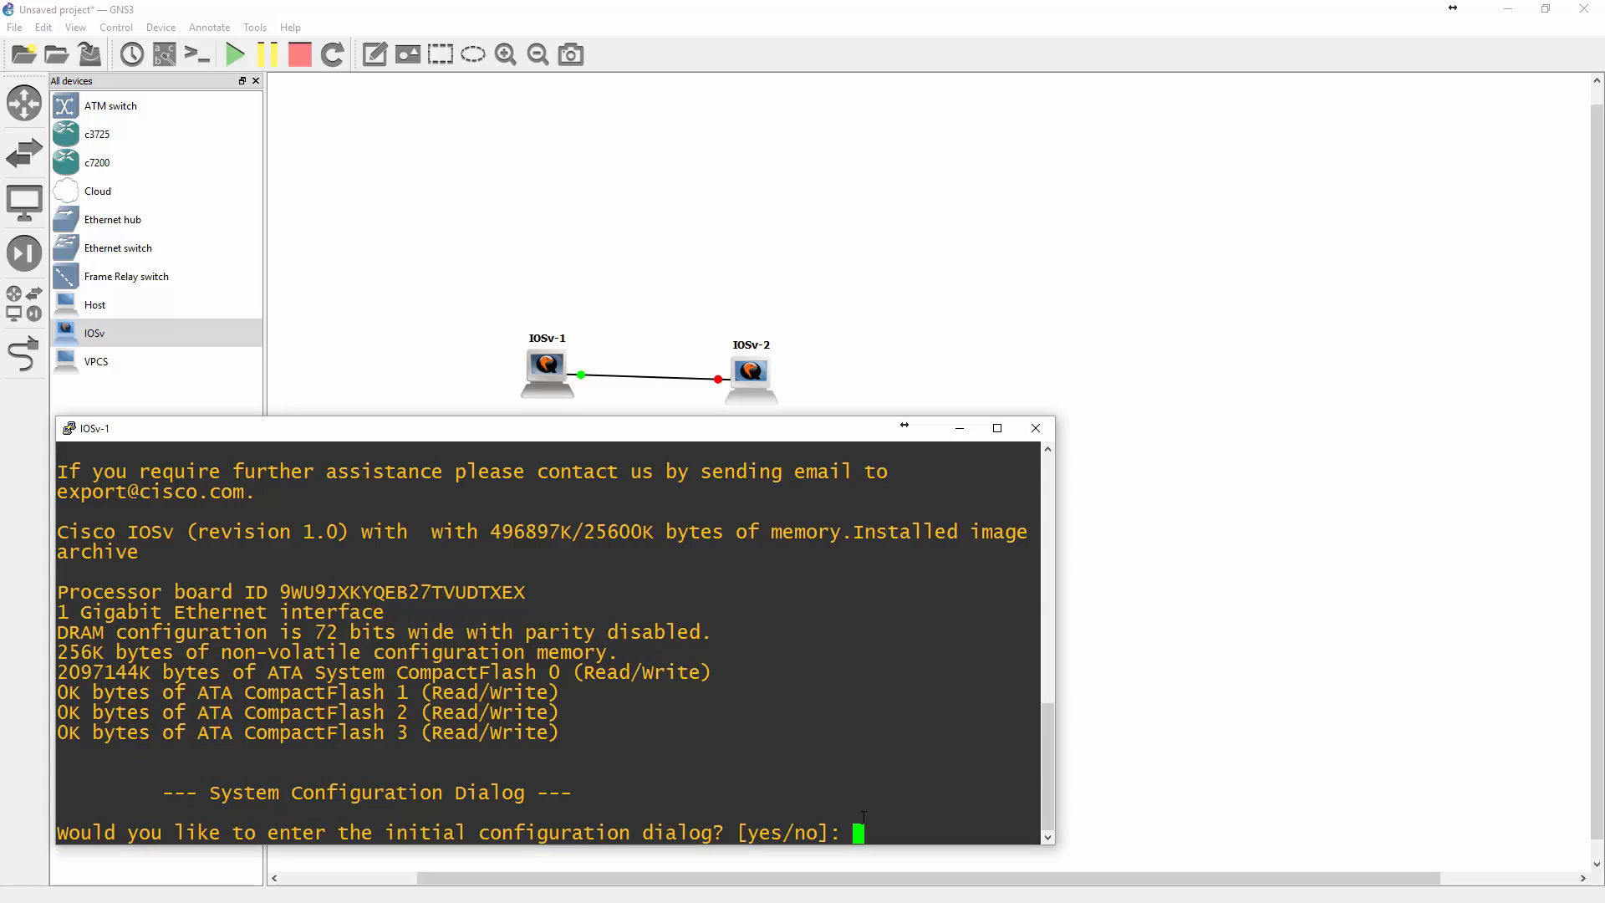
type("no")
key("Return")
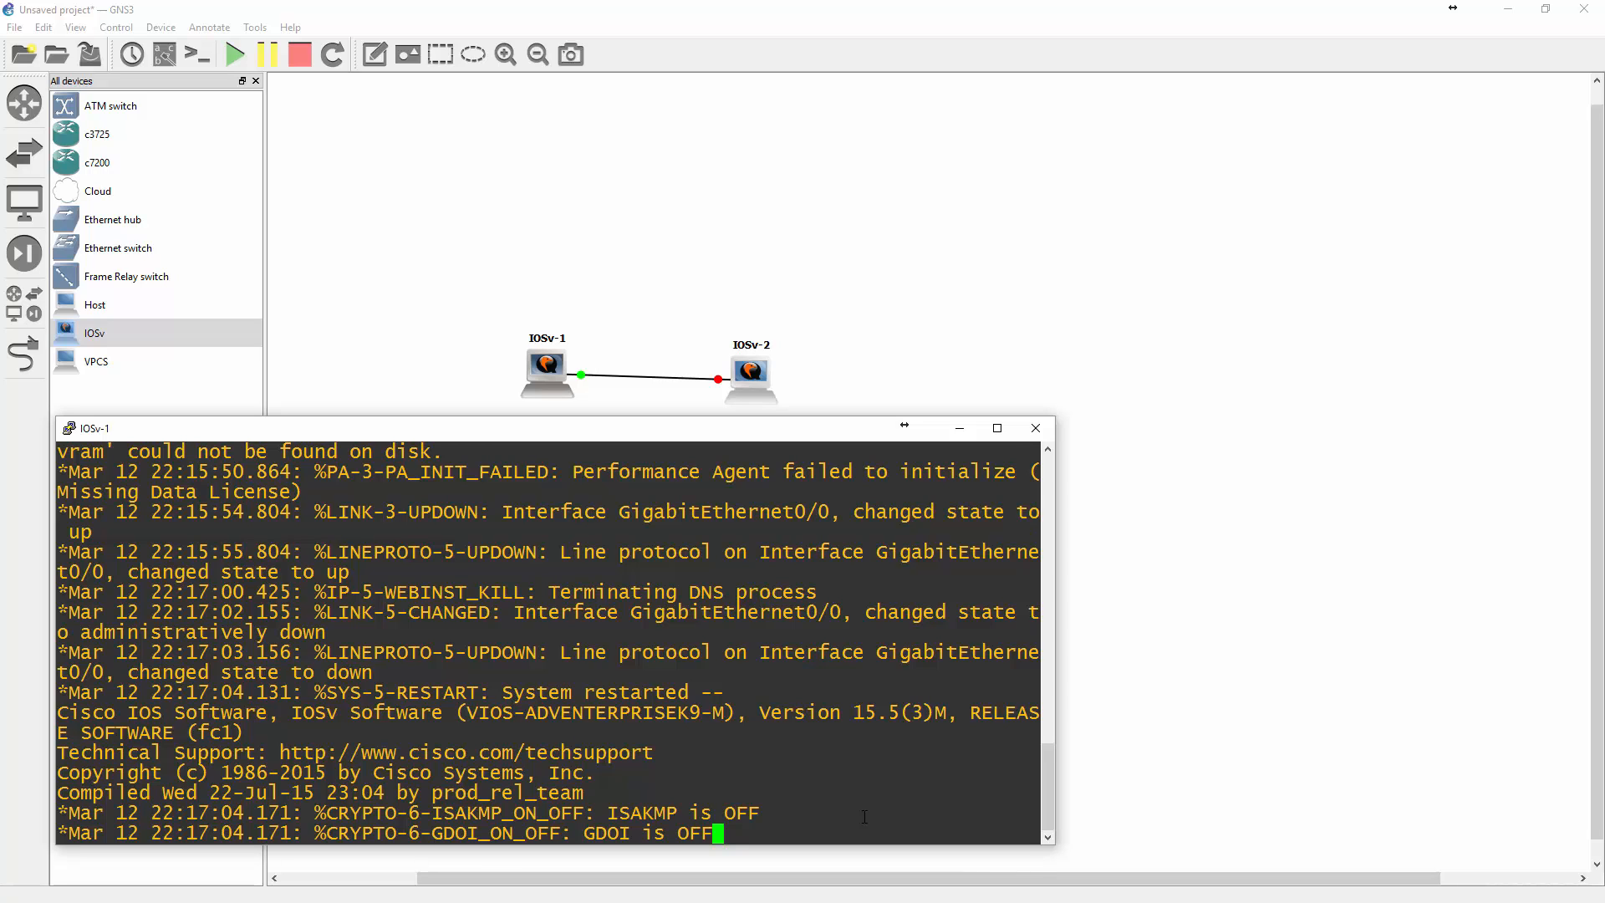
key("Return")
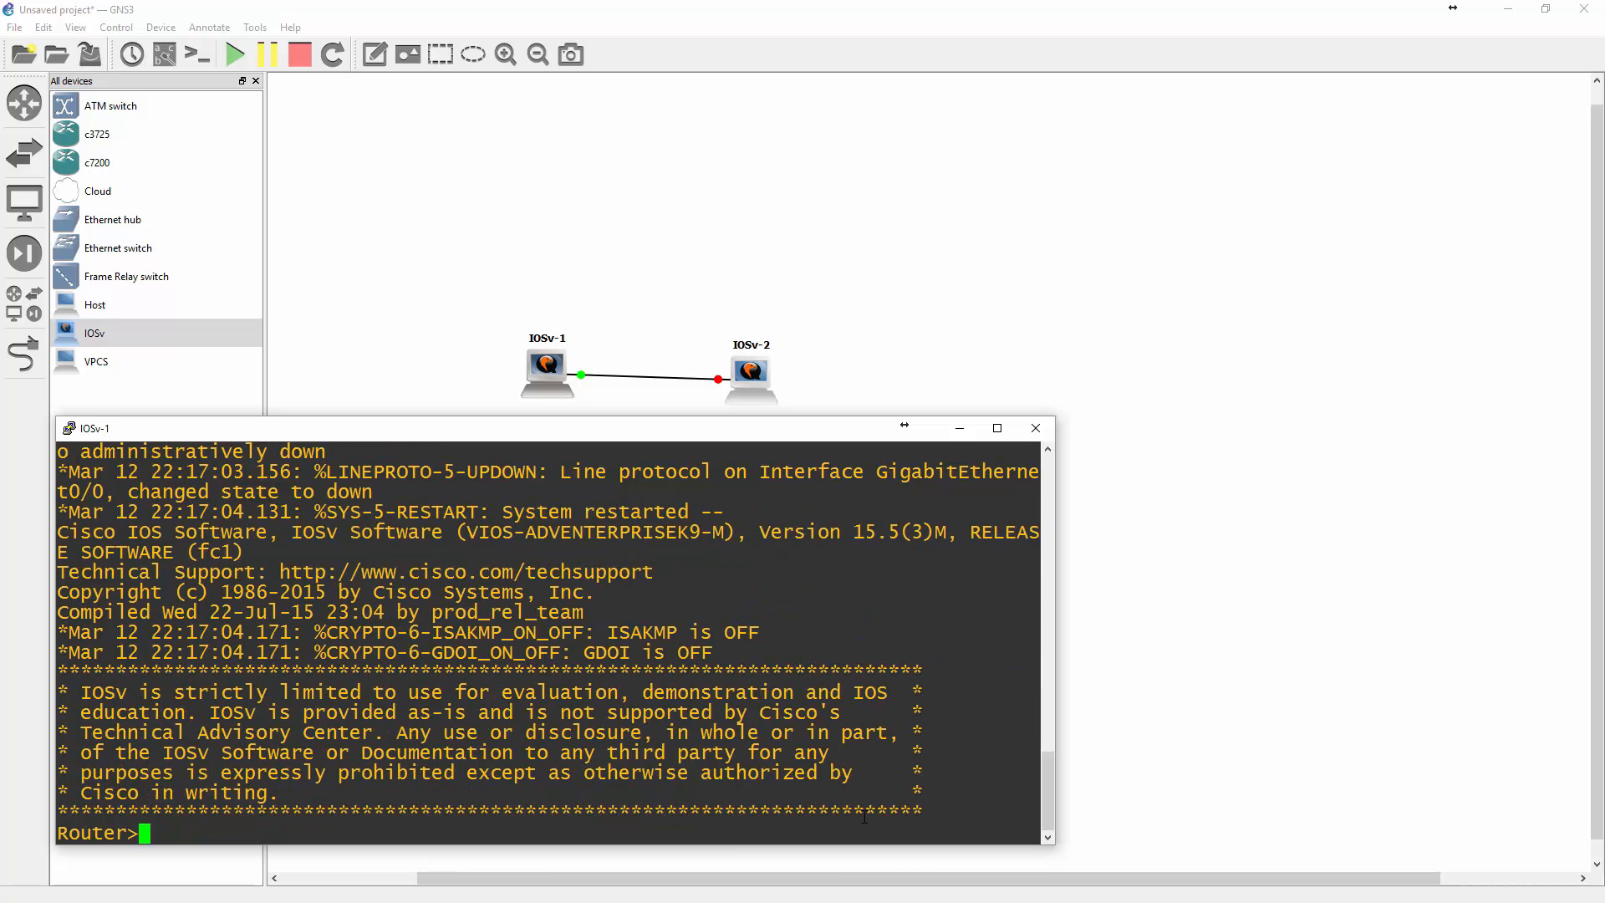
Enter privileged mode with en and global configuration mode with conf t on the IOSv-1 router
type("en")
key("Return")
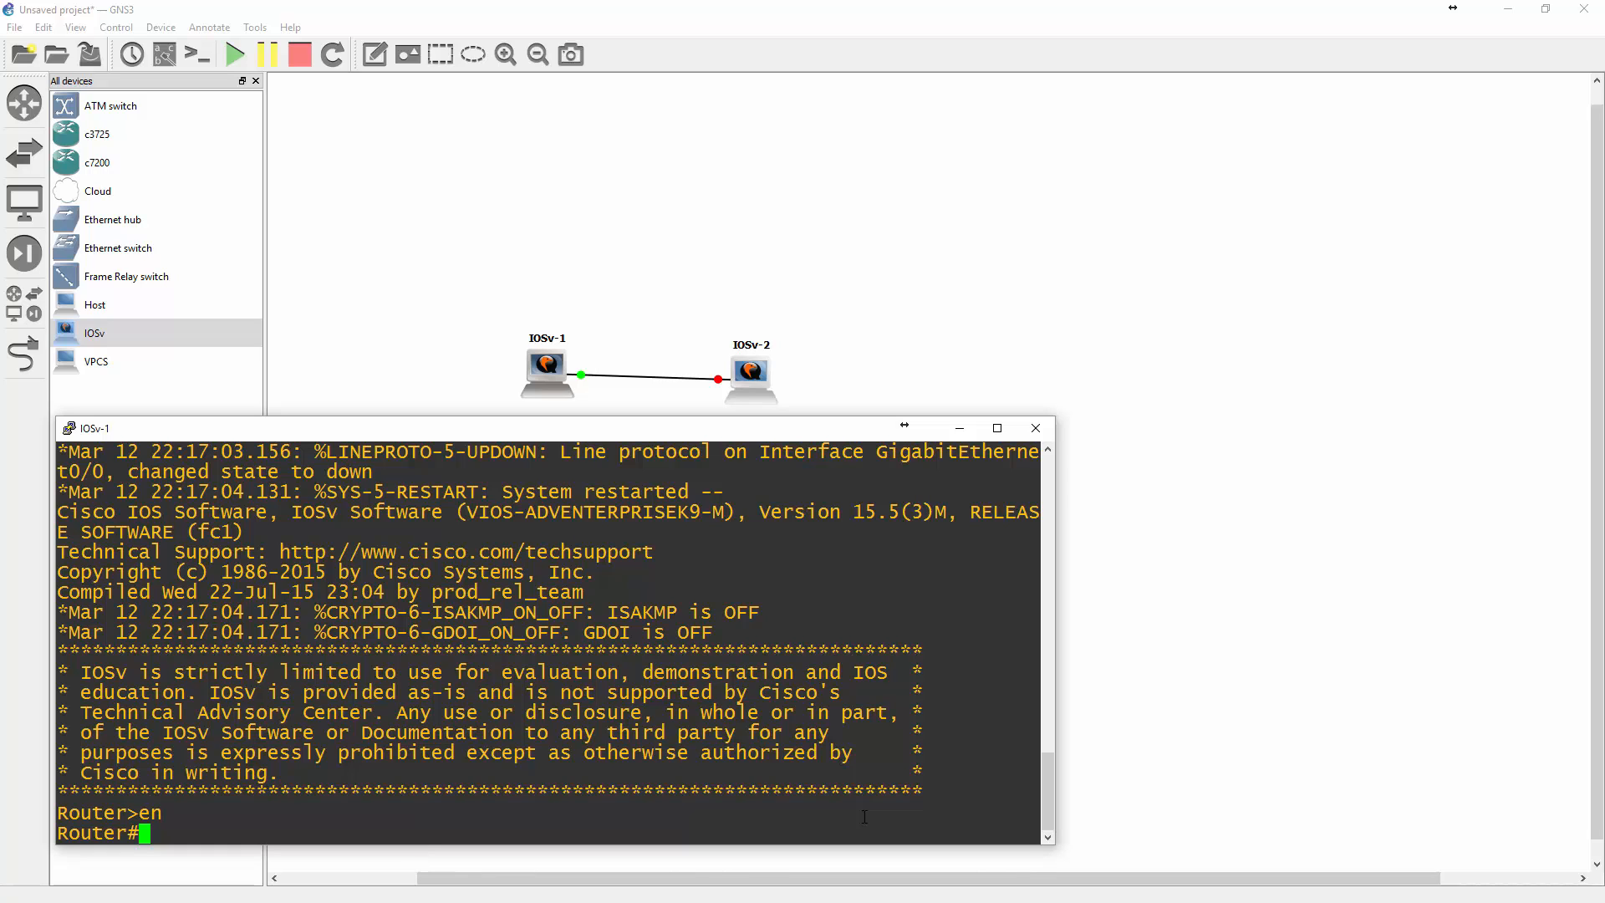
type("conf")
key("BackSpace")
key("BackSpace")
type("t")
key("Return")
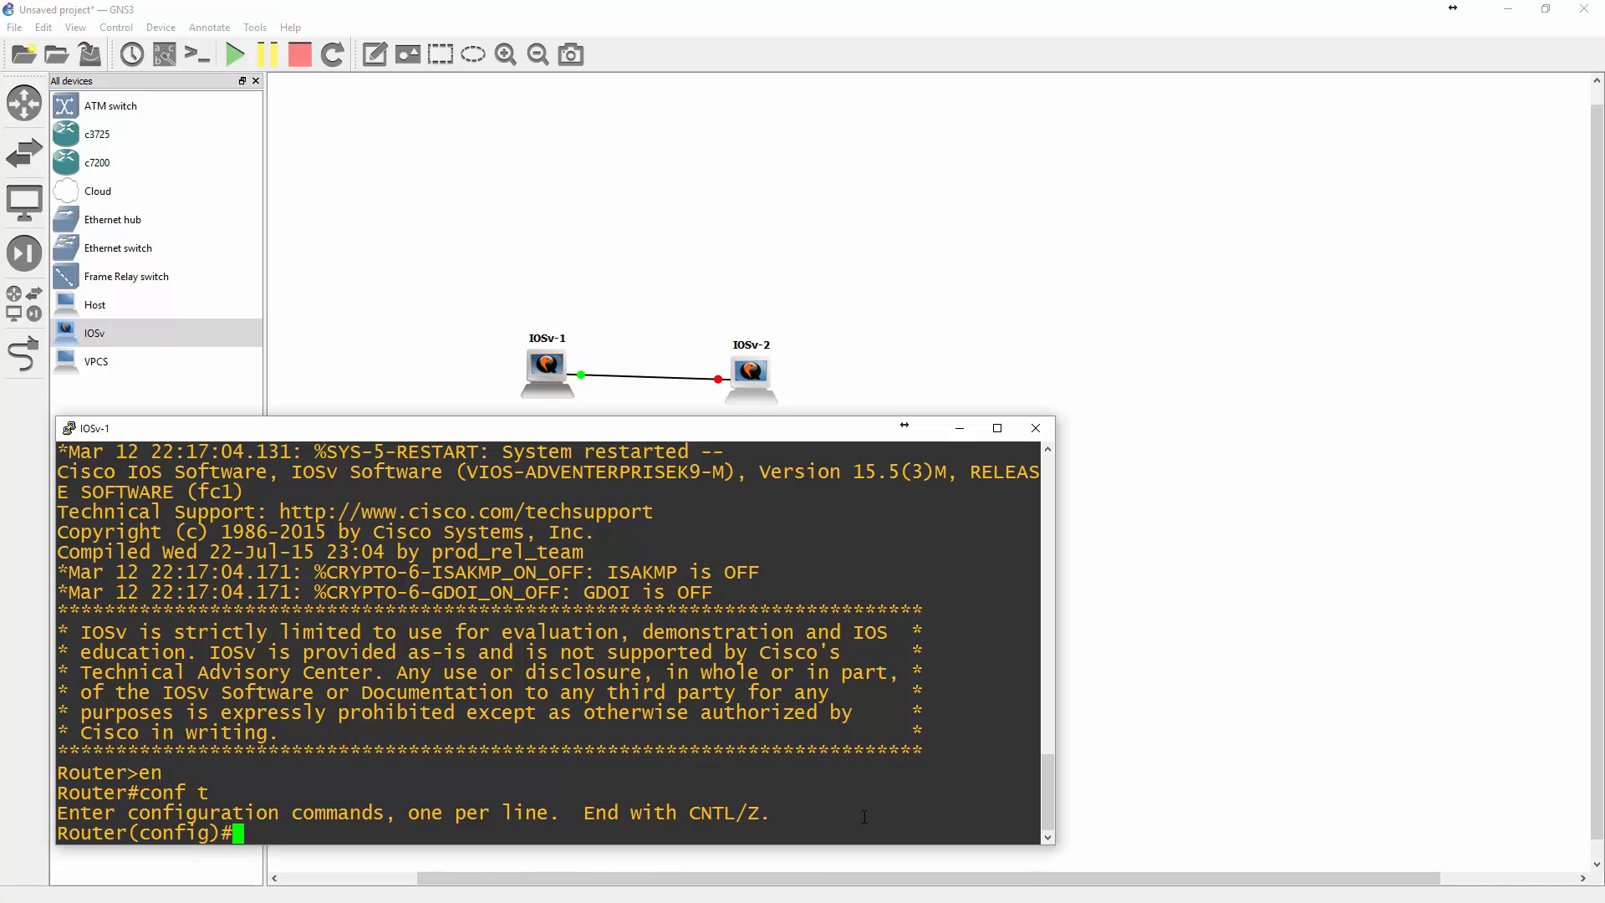
Look up the available options of the bridge-domain command, then close the IOSv-1 console
type("brid")
key("Tab")
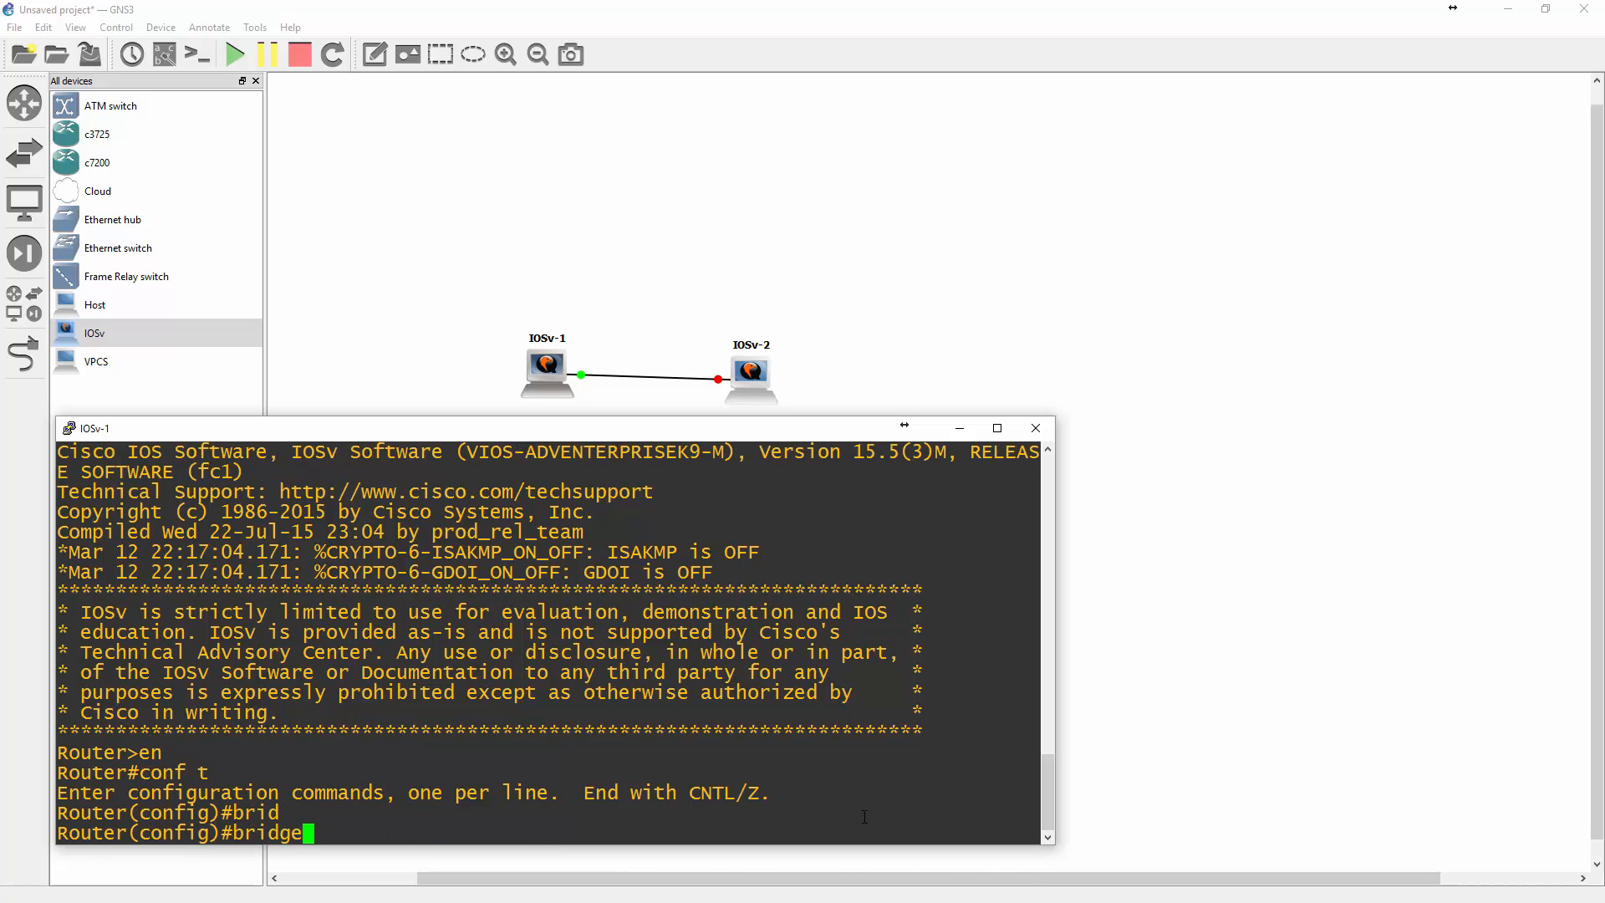
type("-")
key("Tab")
type("?")
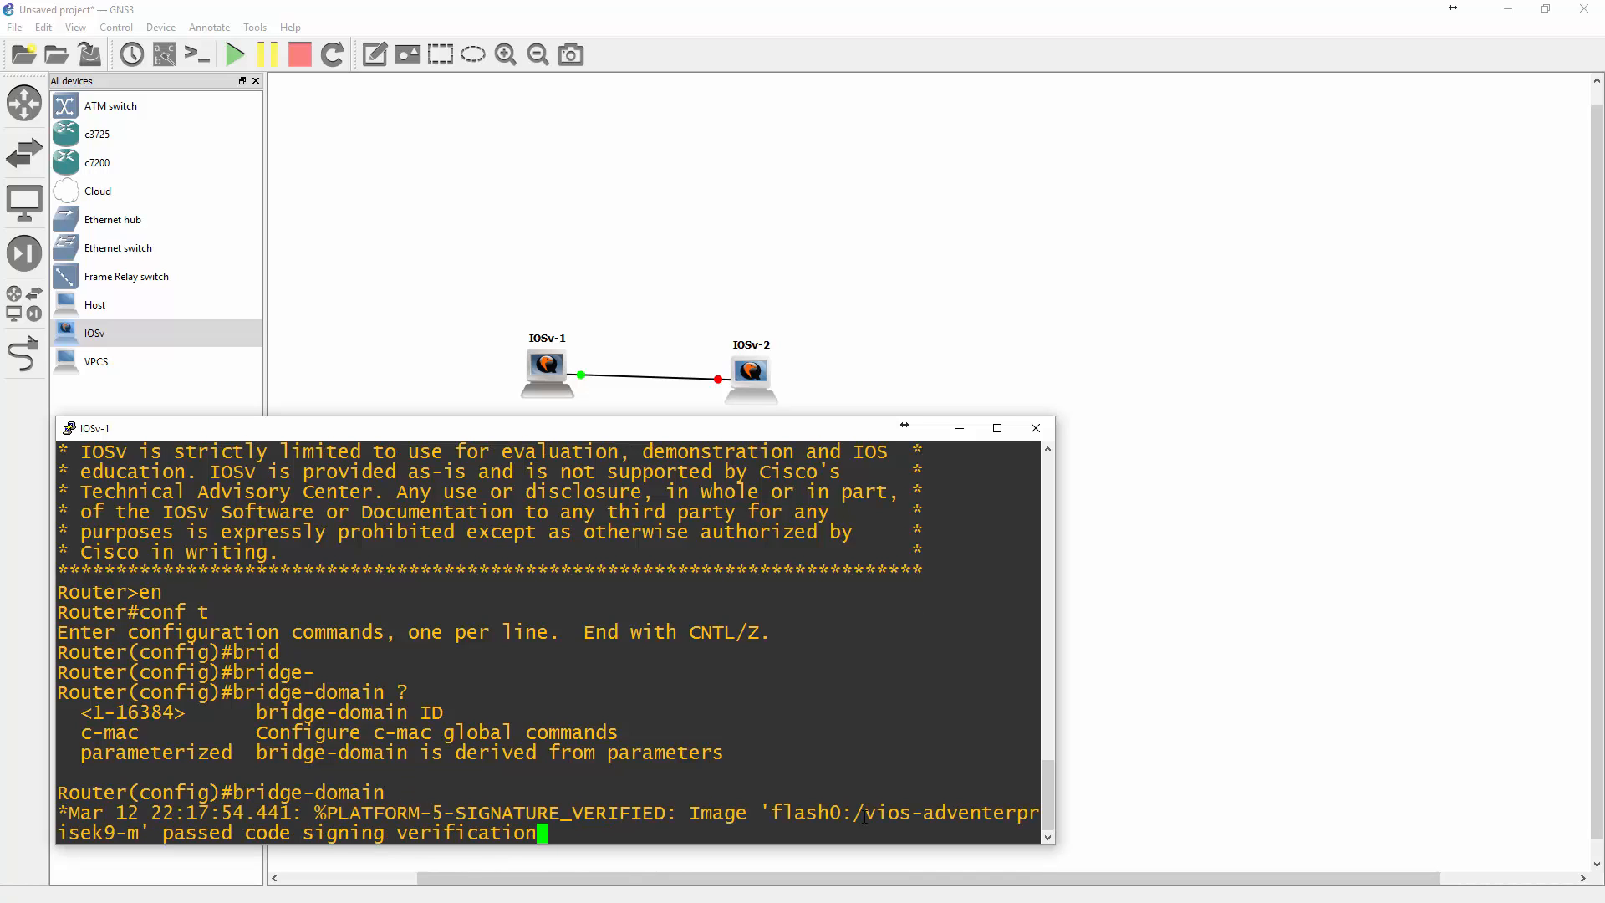
key("Return")
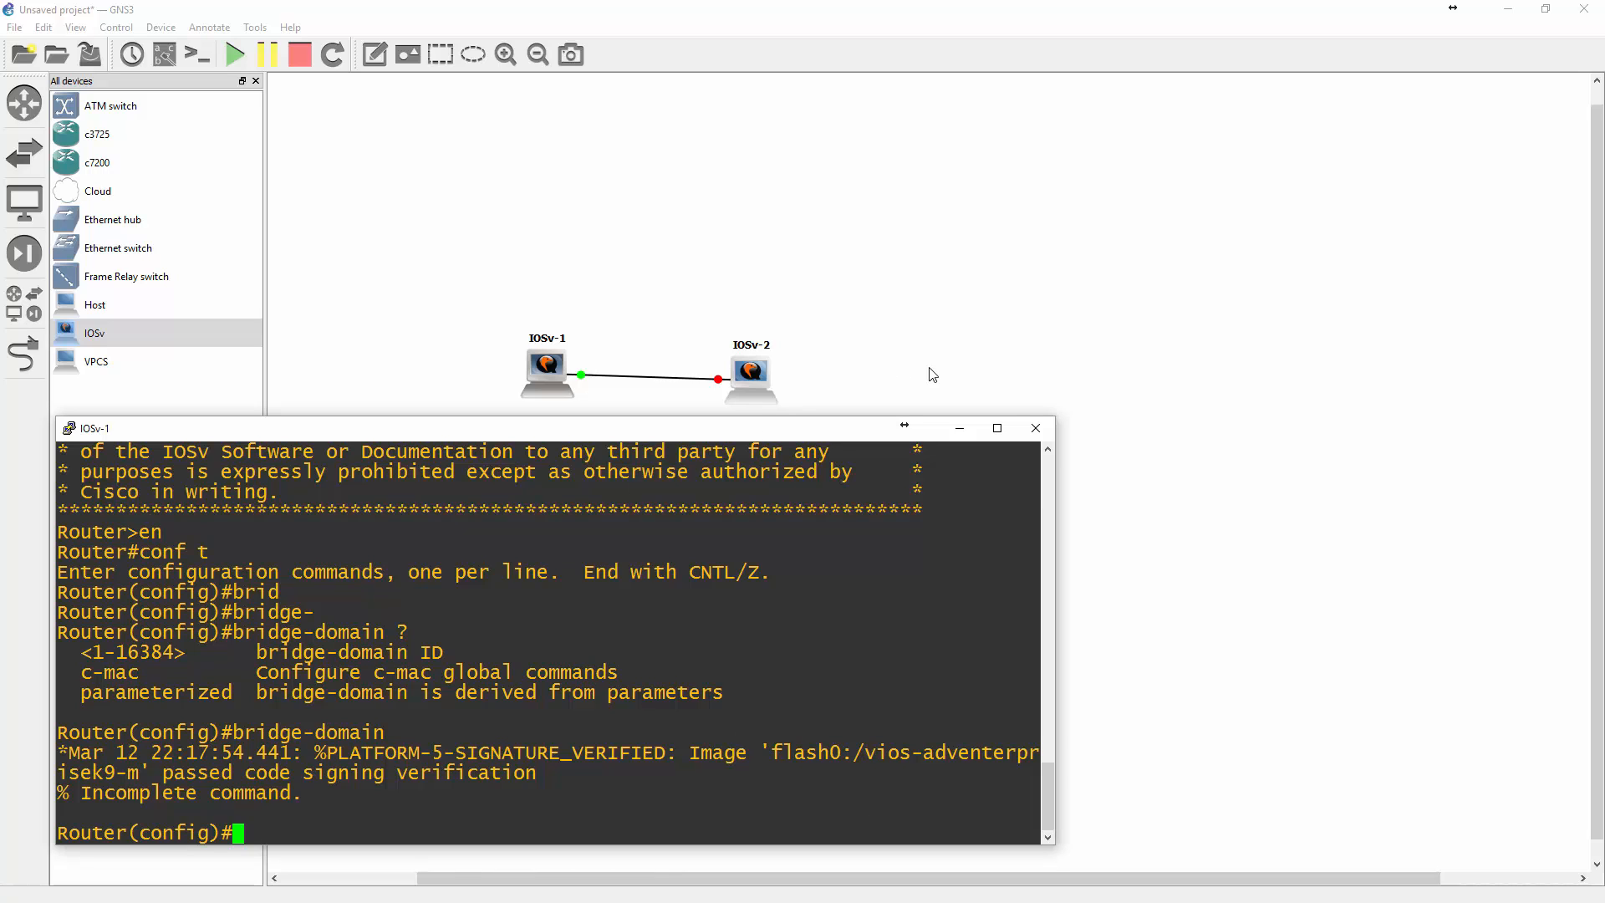
left_click(1036, 429)
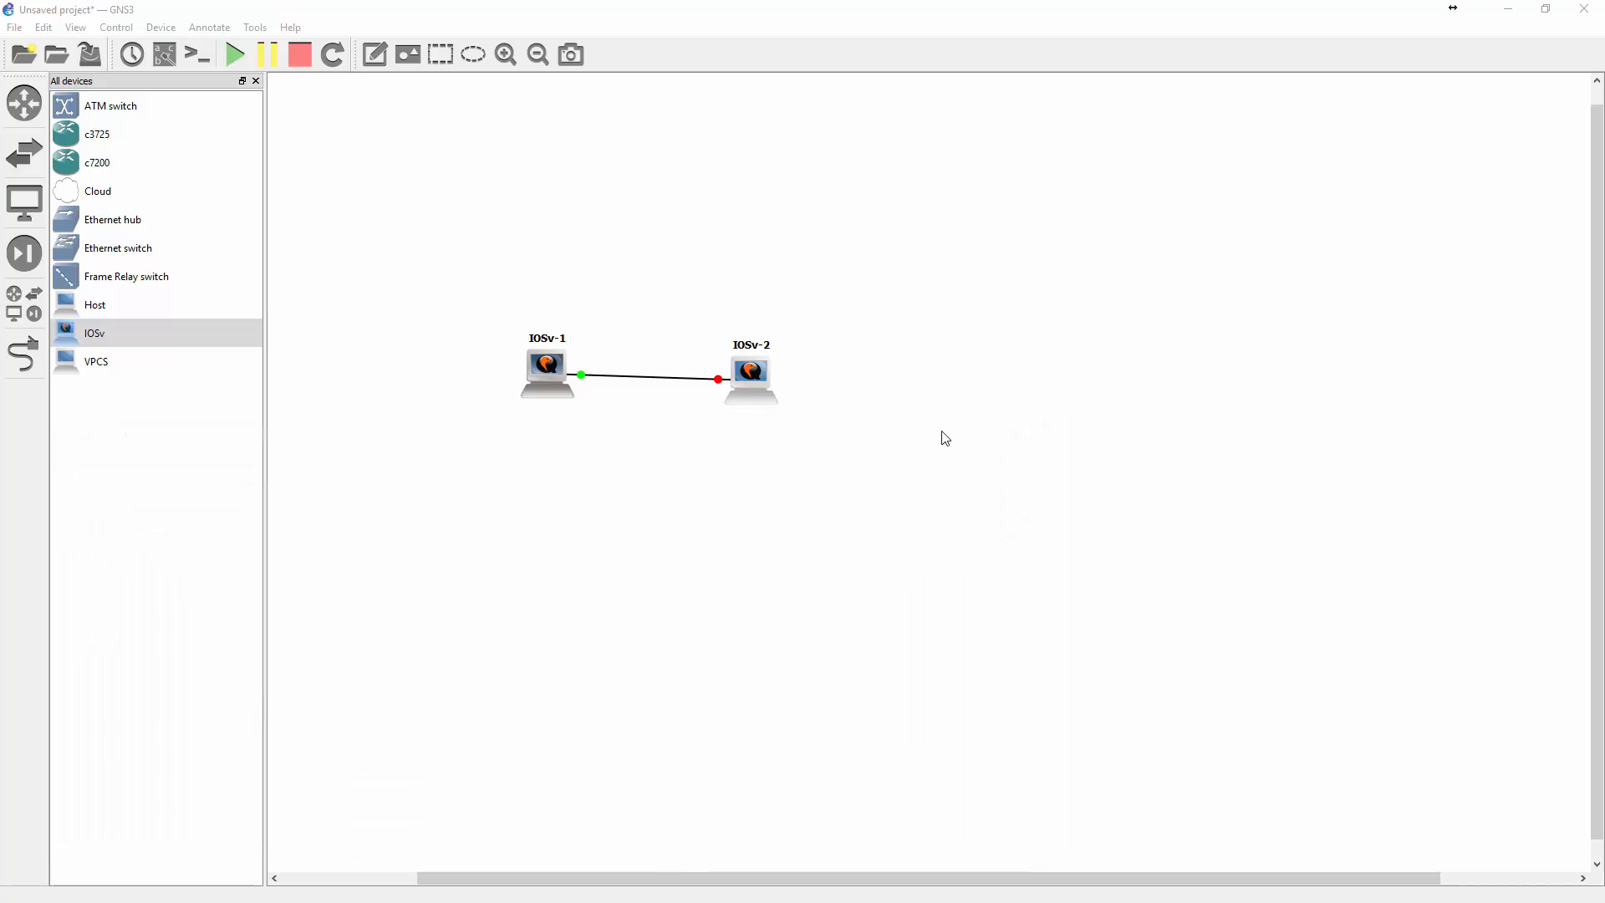
Stop all nodes and permanently delete IOSv-1 and IOSv-2 from the workspace
left_click(300, 55)
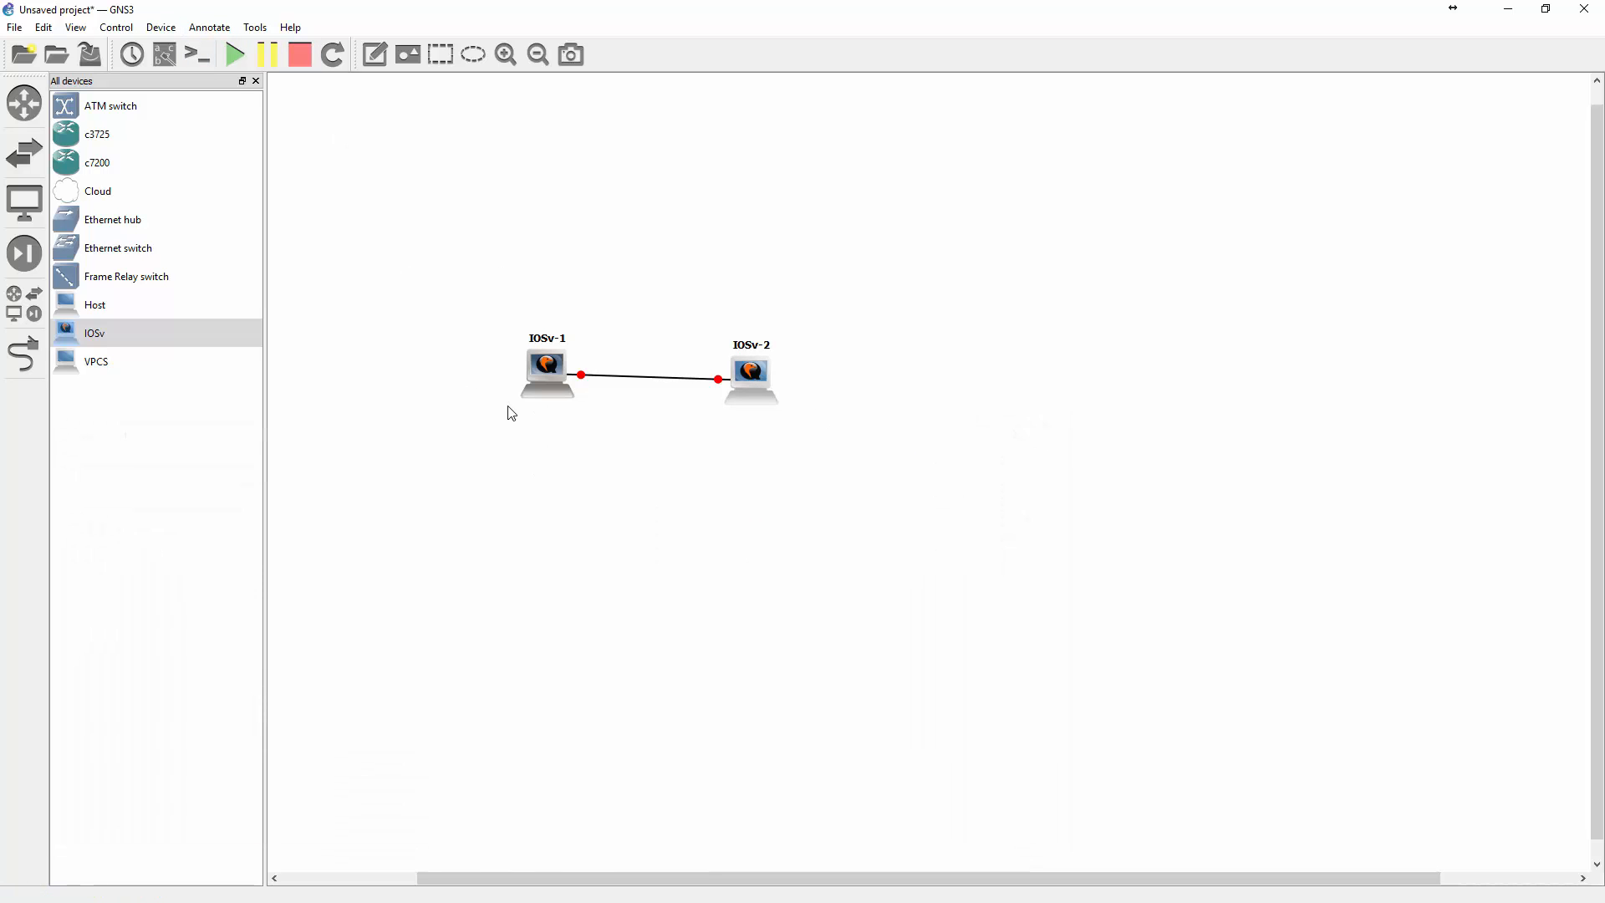
right_click(554, 374)
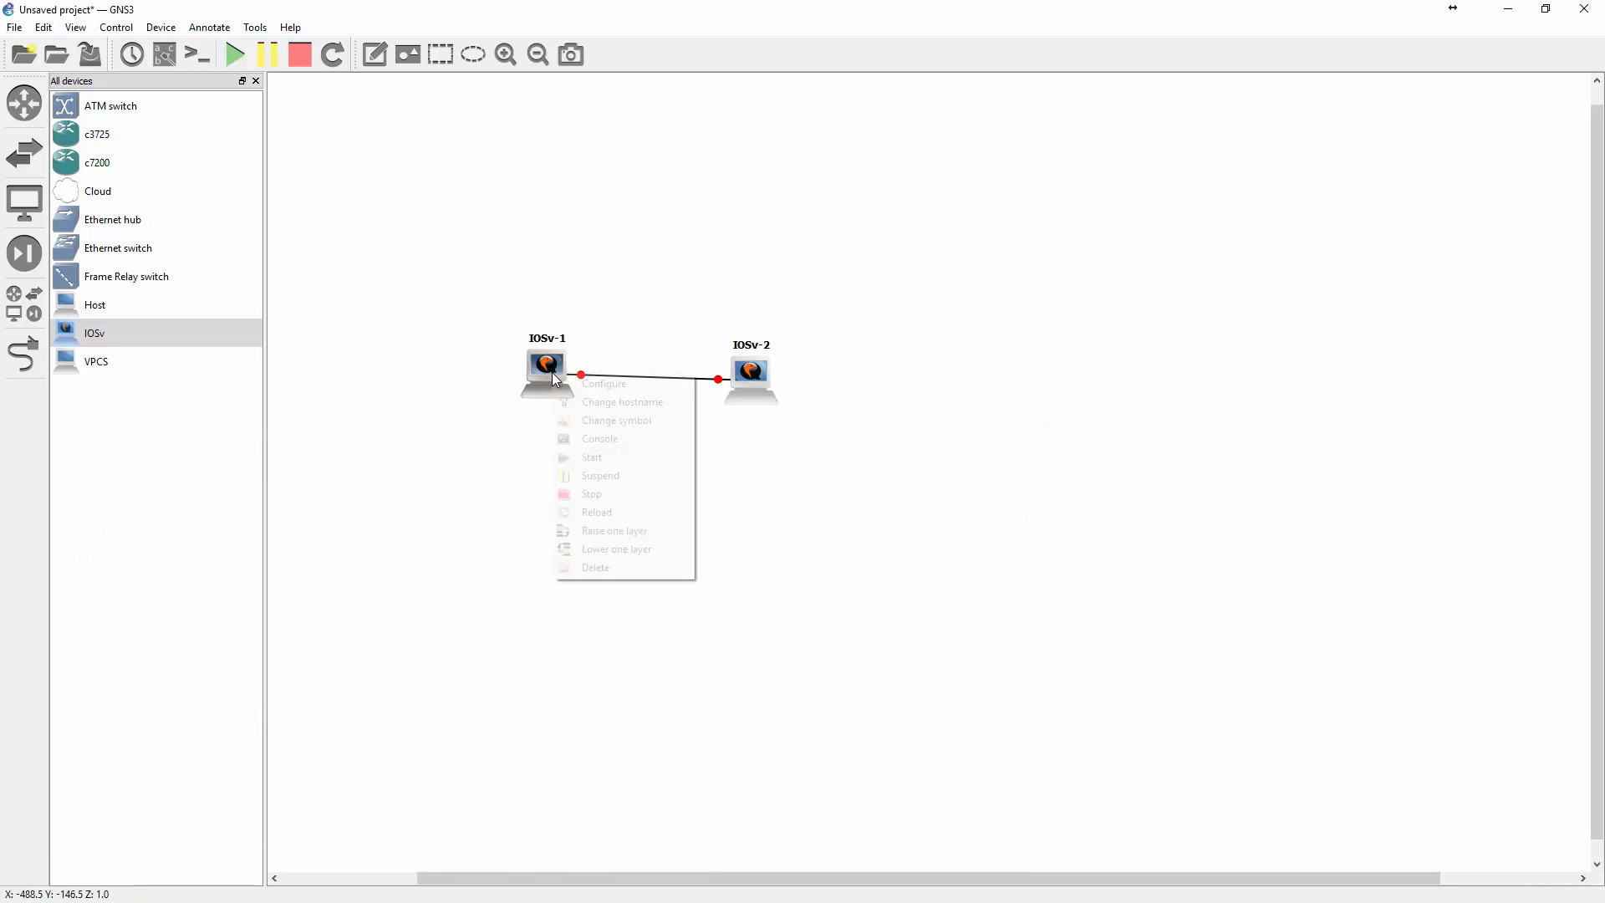
left_click(609, 567)
left_click(817, 478)
right_click(763, 386)
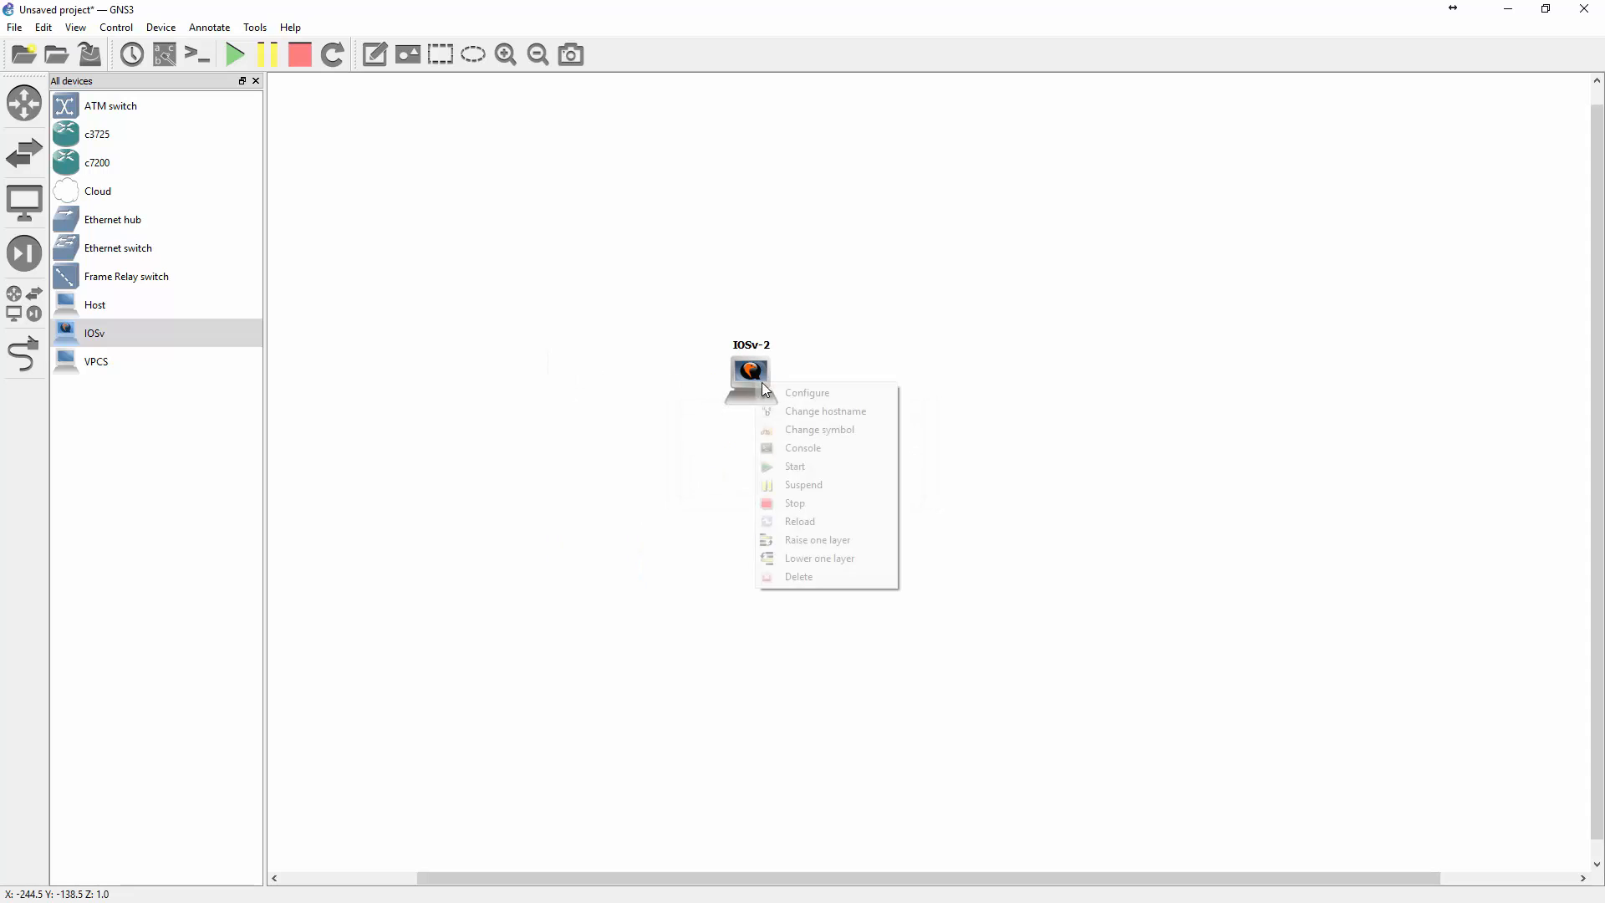
left_click(802, 577)
left_click(817, 478)
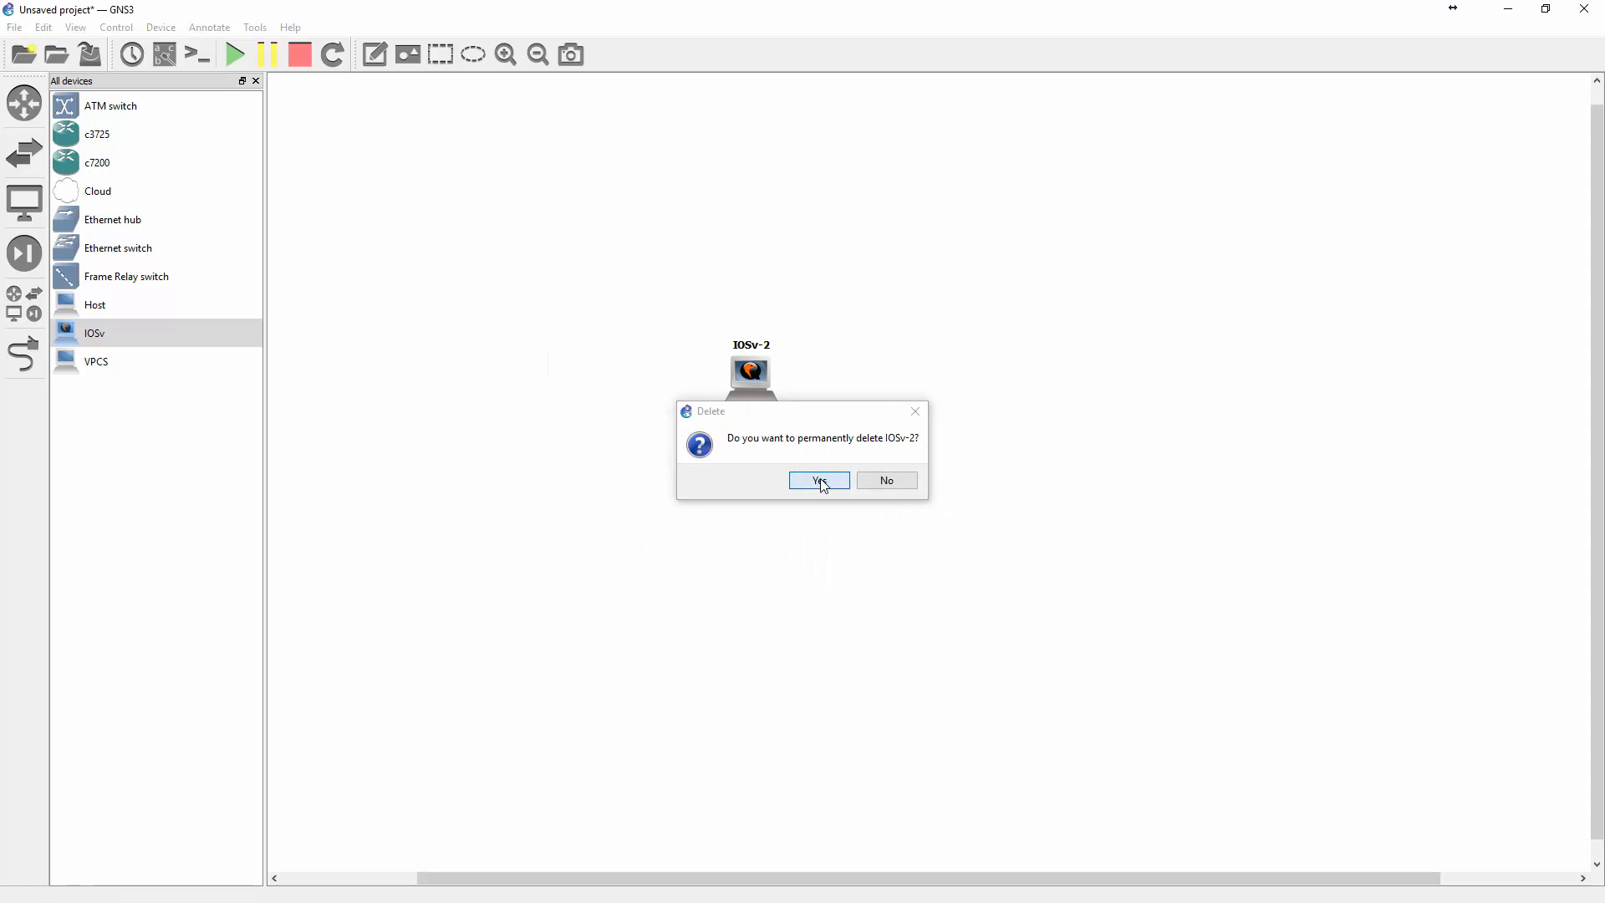
Start a new QEMU VM template of the Default type in the preferences and name it L2
left_click(44, 28)
left_click(78, 92)
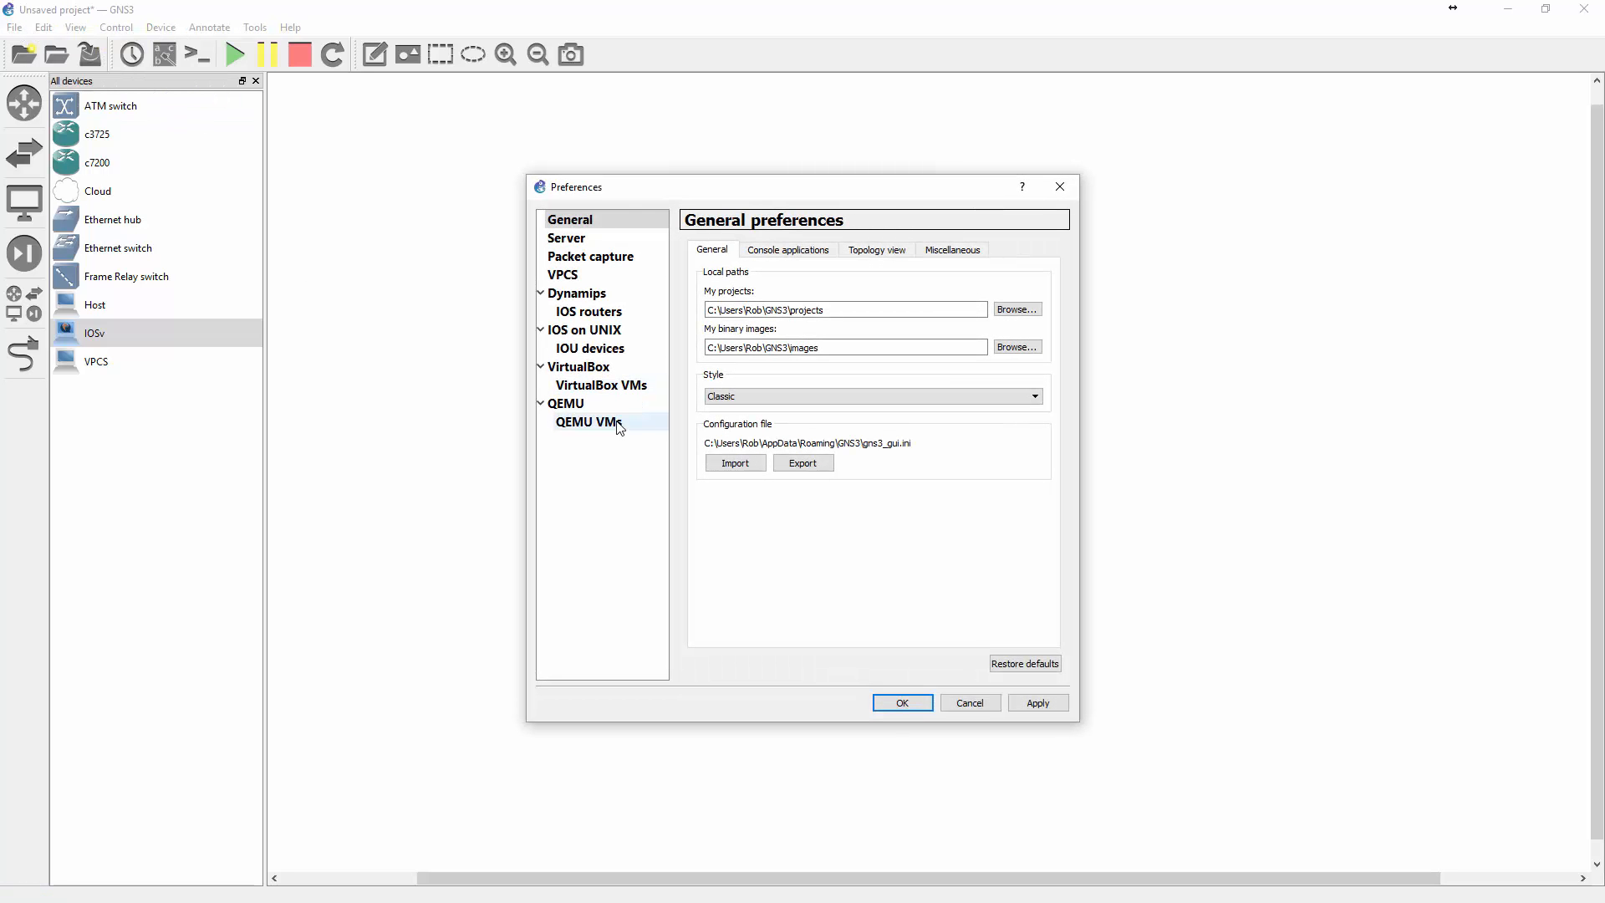
left_click(588, 421)
left_click(876, 665)
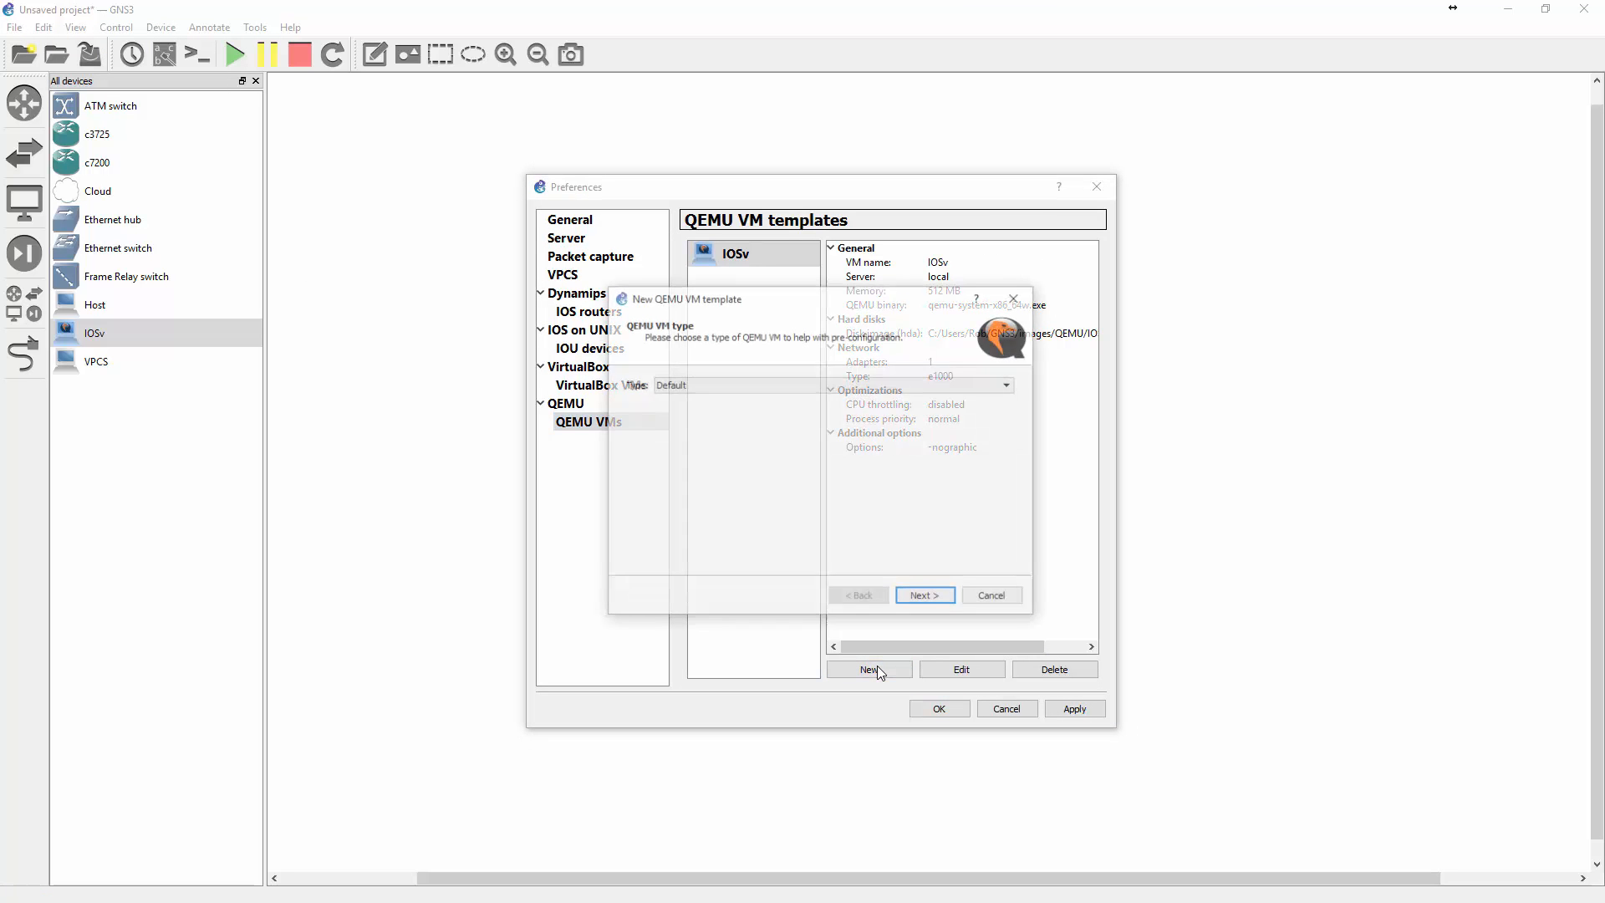
left_click(935, 599)
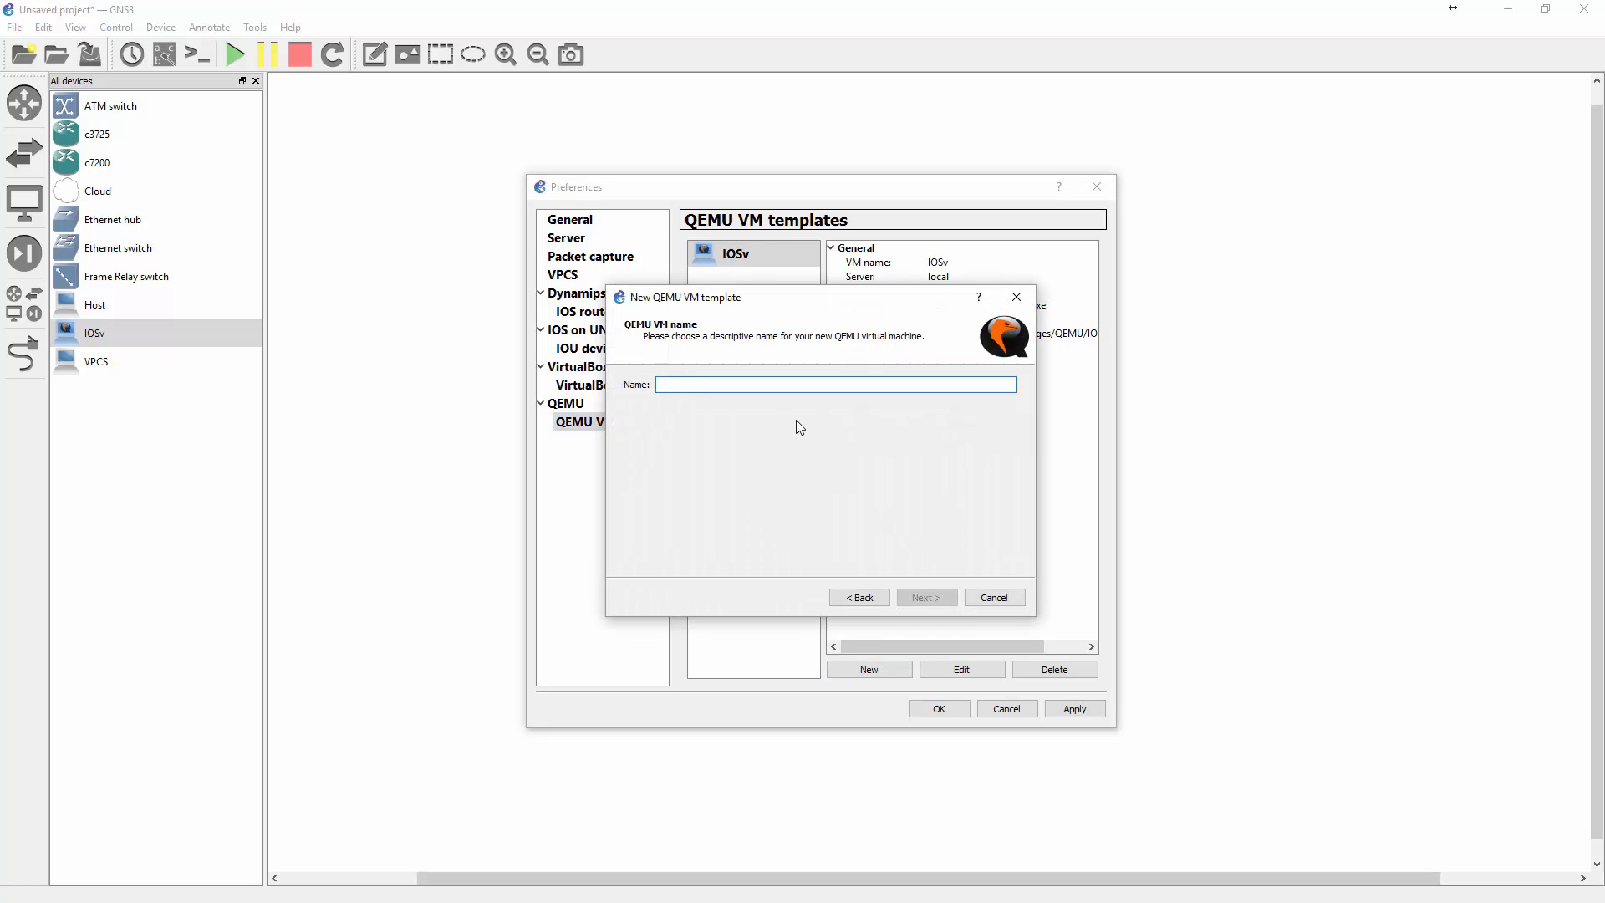
type("L2")
left_click(925, 599)
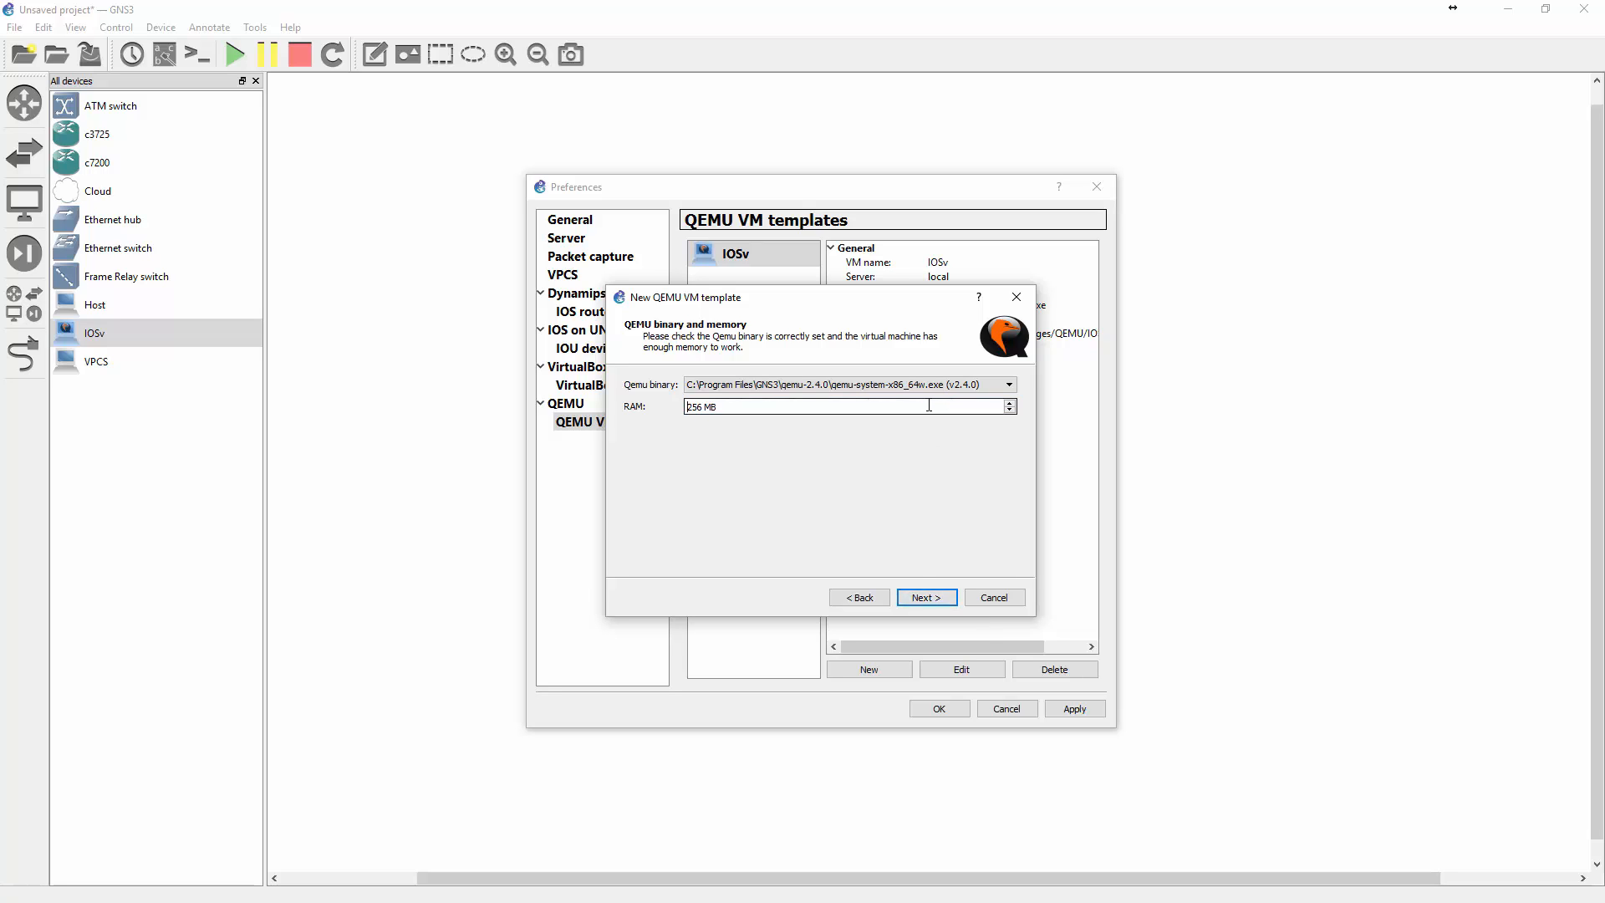
Set the L2 template's RAM to 512 MB and continue to its disk image settings
key("BackSpace")
key("BackSpace")
key("BackSpace")
type("512")
left_click(944, 601)
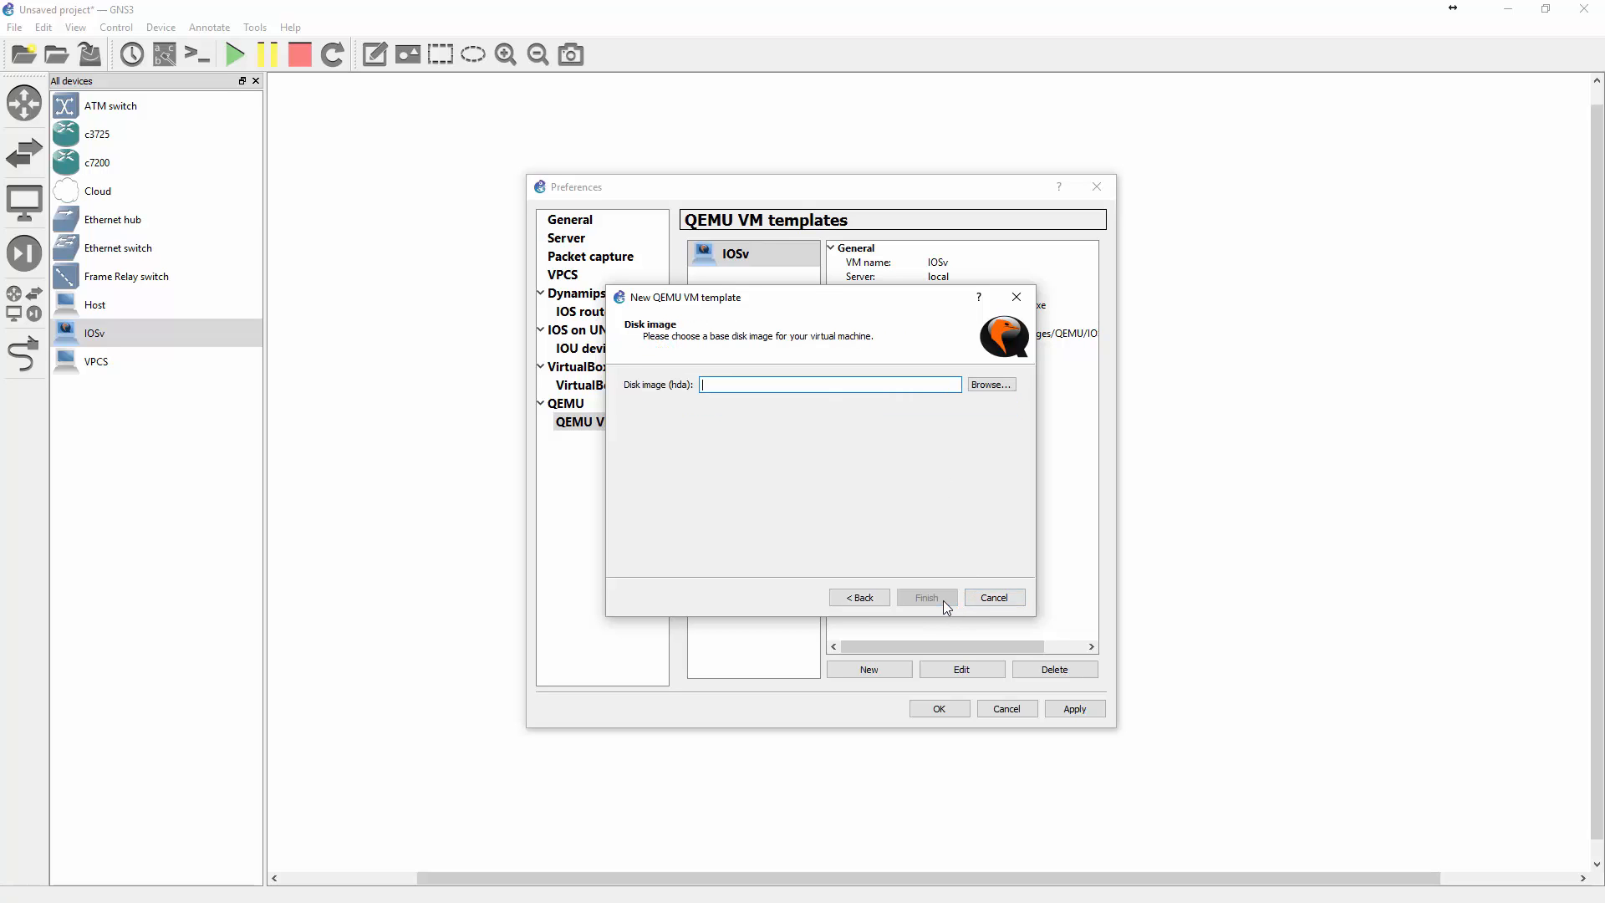
Assign IOSv-L2.vmdk as the hda disk image, finish the L2 template, and apply the preferences
left_click_drag(822, 298, 0, 297)
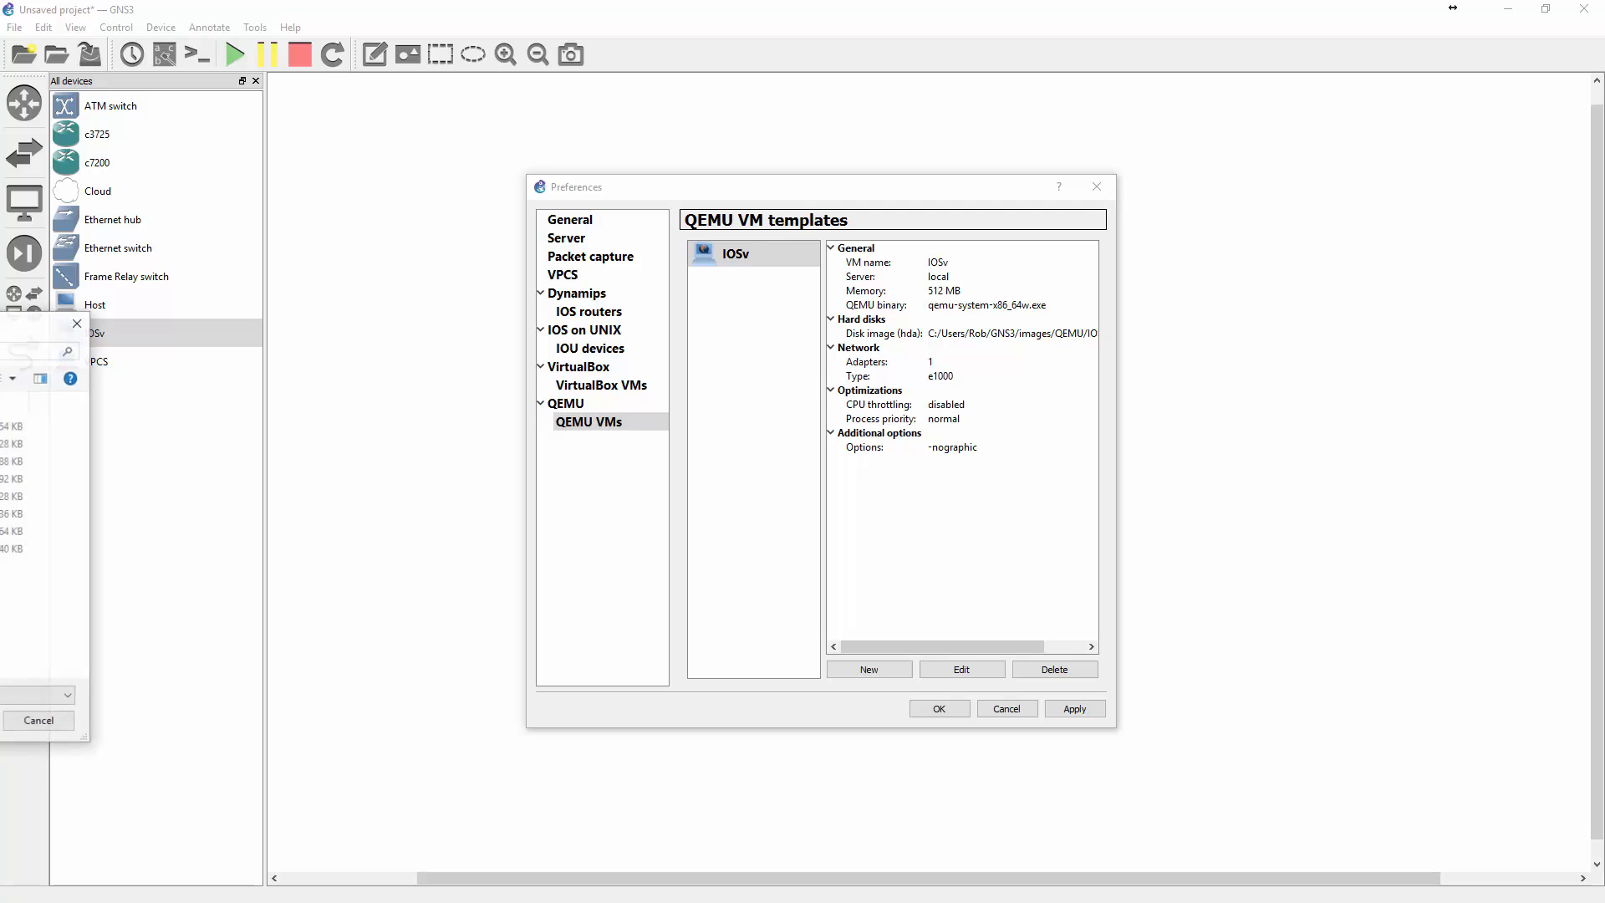
left_click(12, 479)
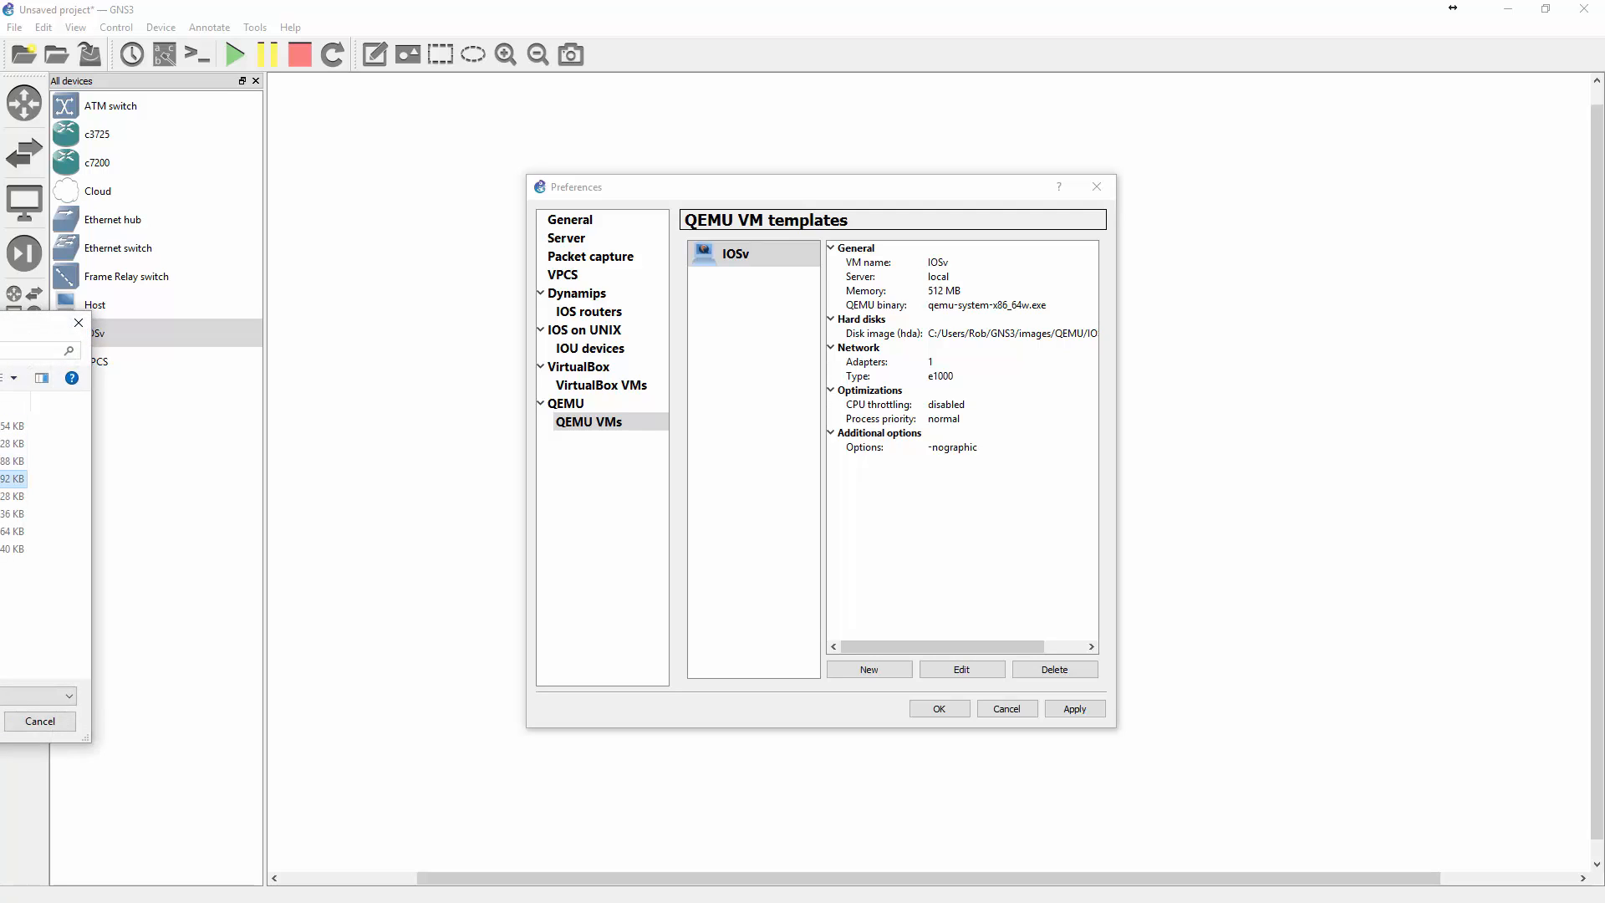
double_click(11, 479)
left_click_drag(2, 299, 678, 310)
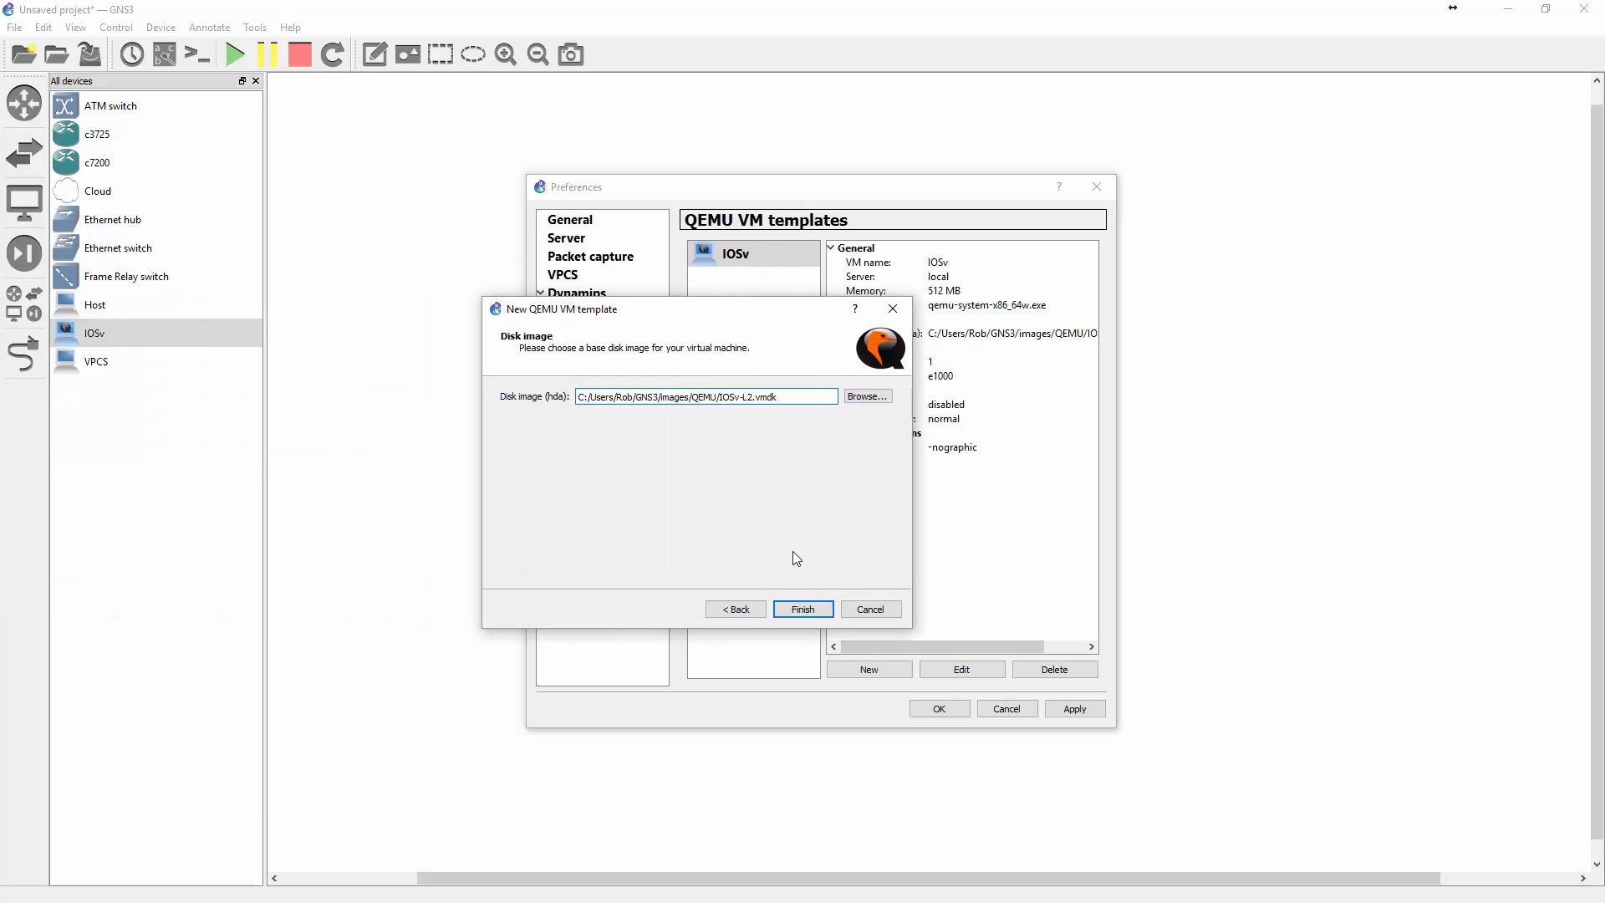
left_click(802, 609)
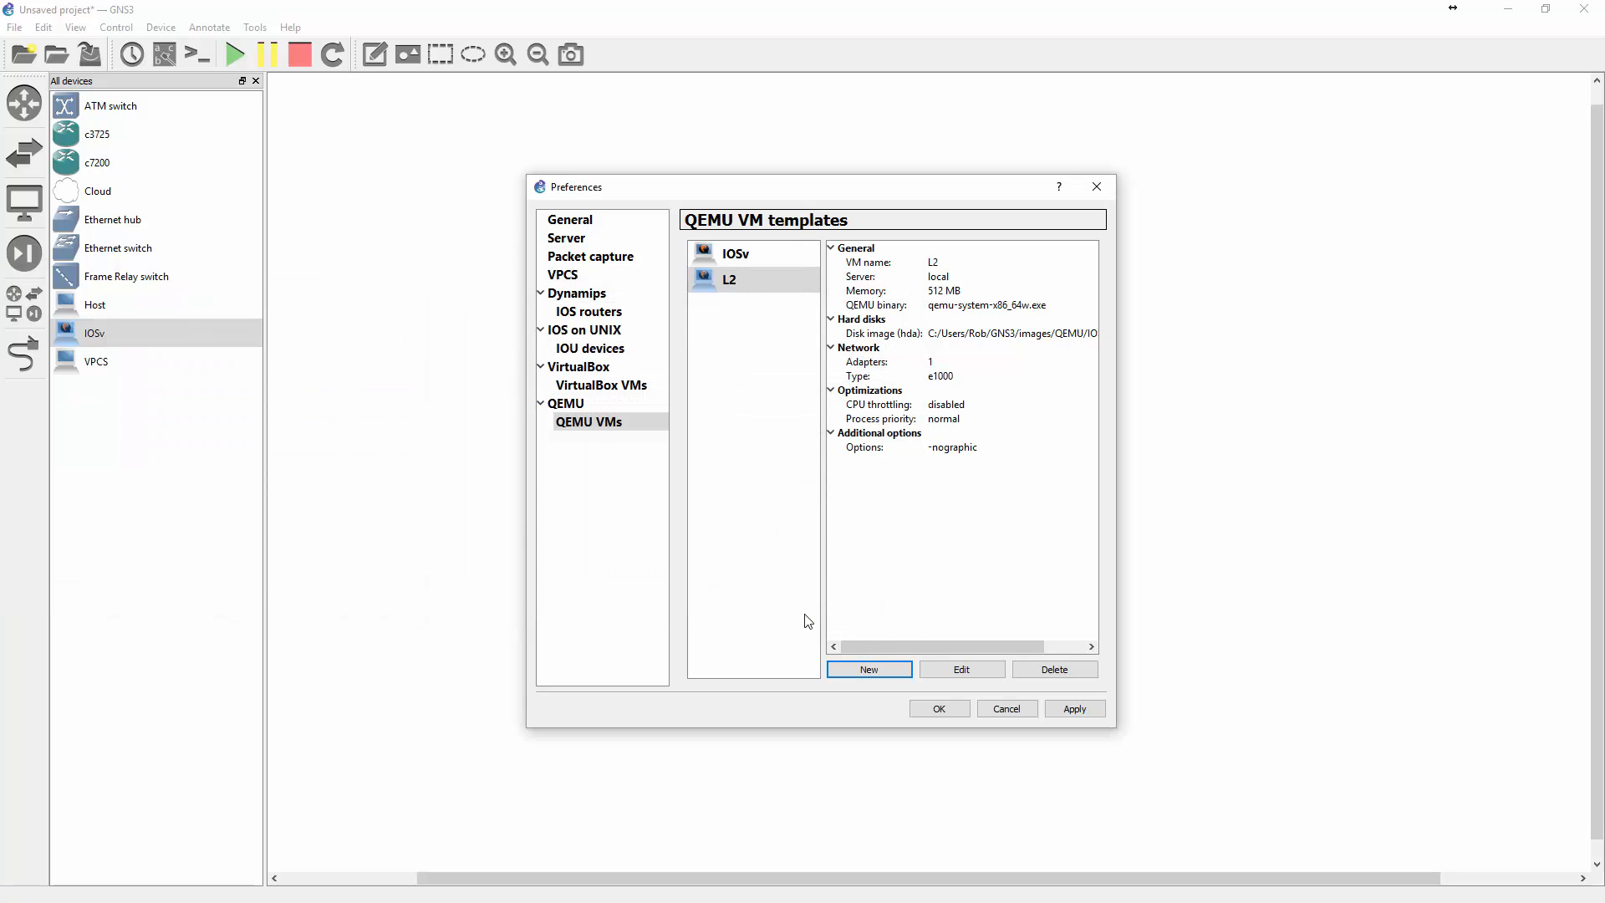
left_click(1073, 708)
left_click(948, 709)
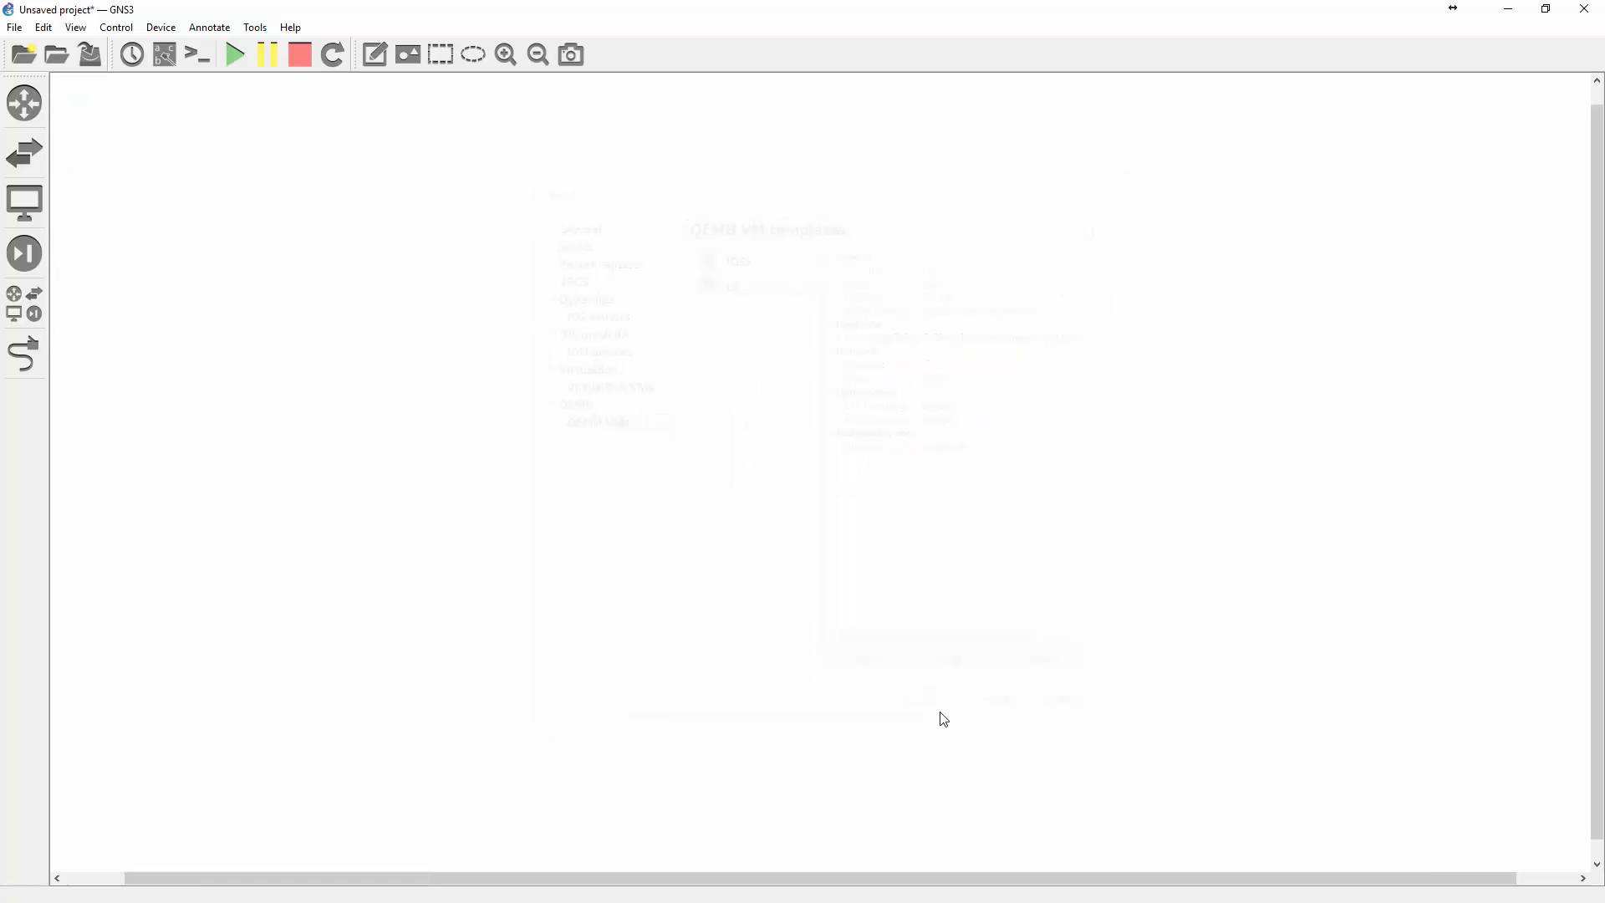
List all devices and place an L2 node, an IOSv node above it, and a second IOSv node to its right
left_click(23, 314)
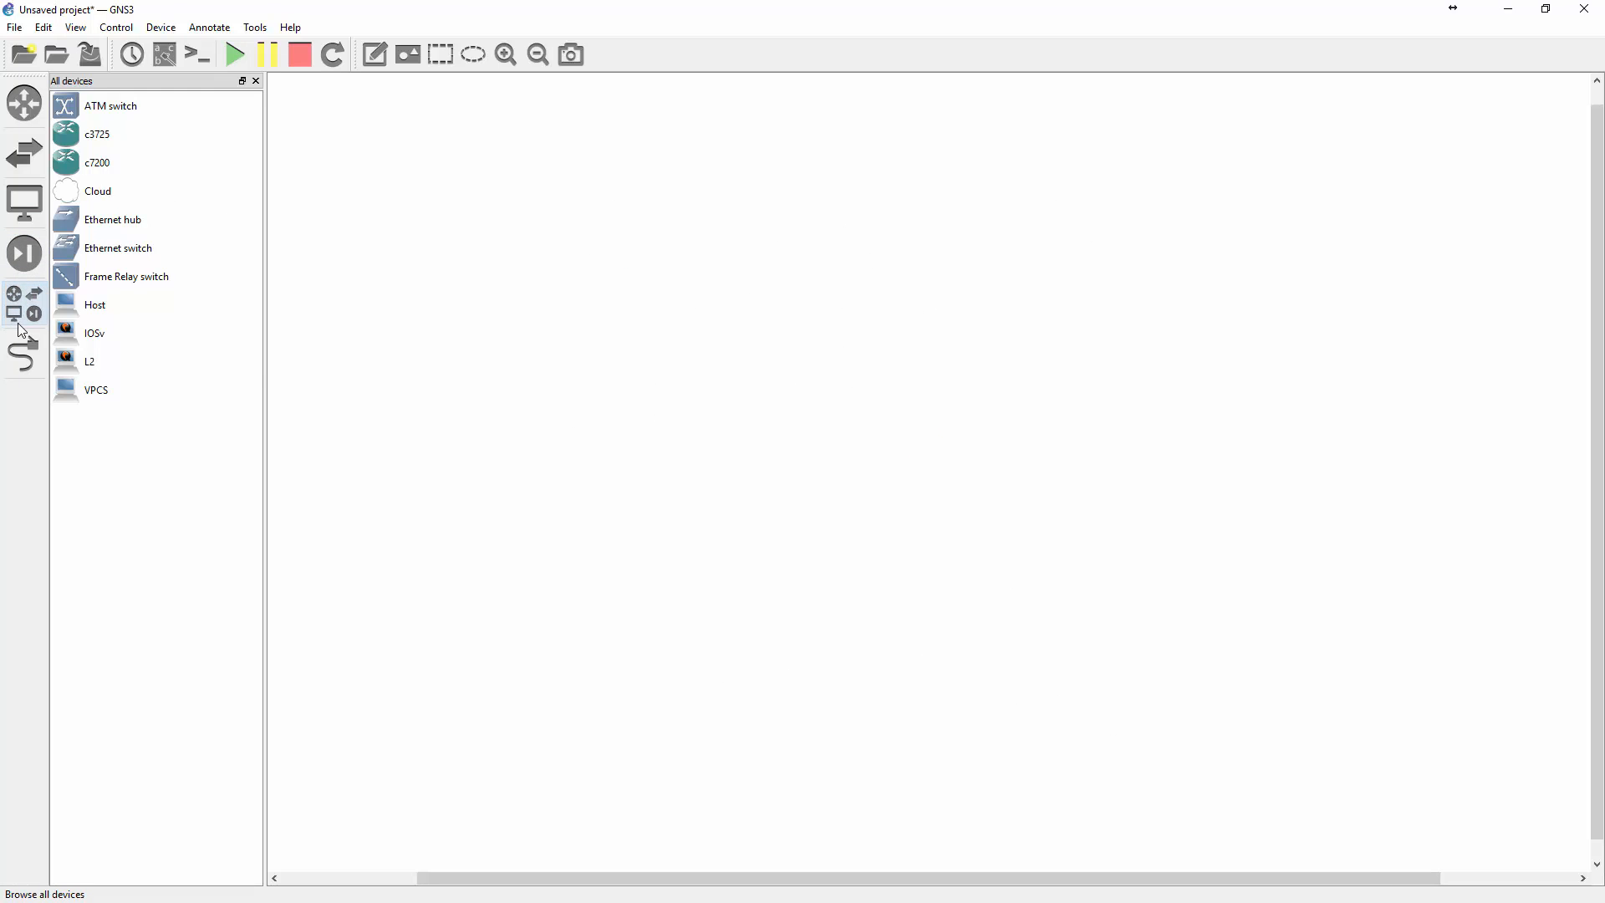
left_click_drag(70, 363, 641, 400)
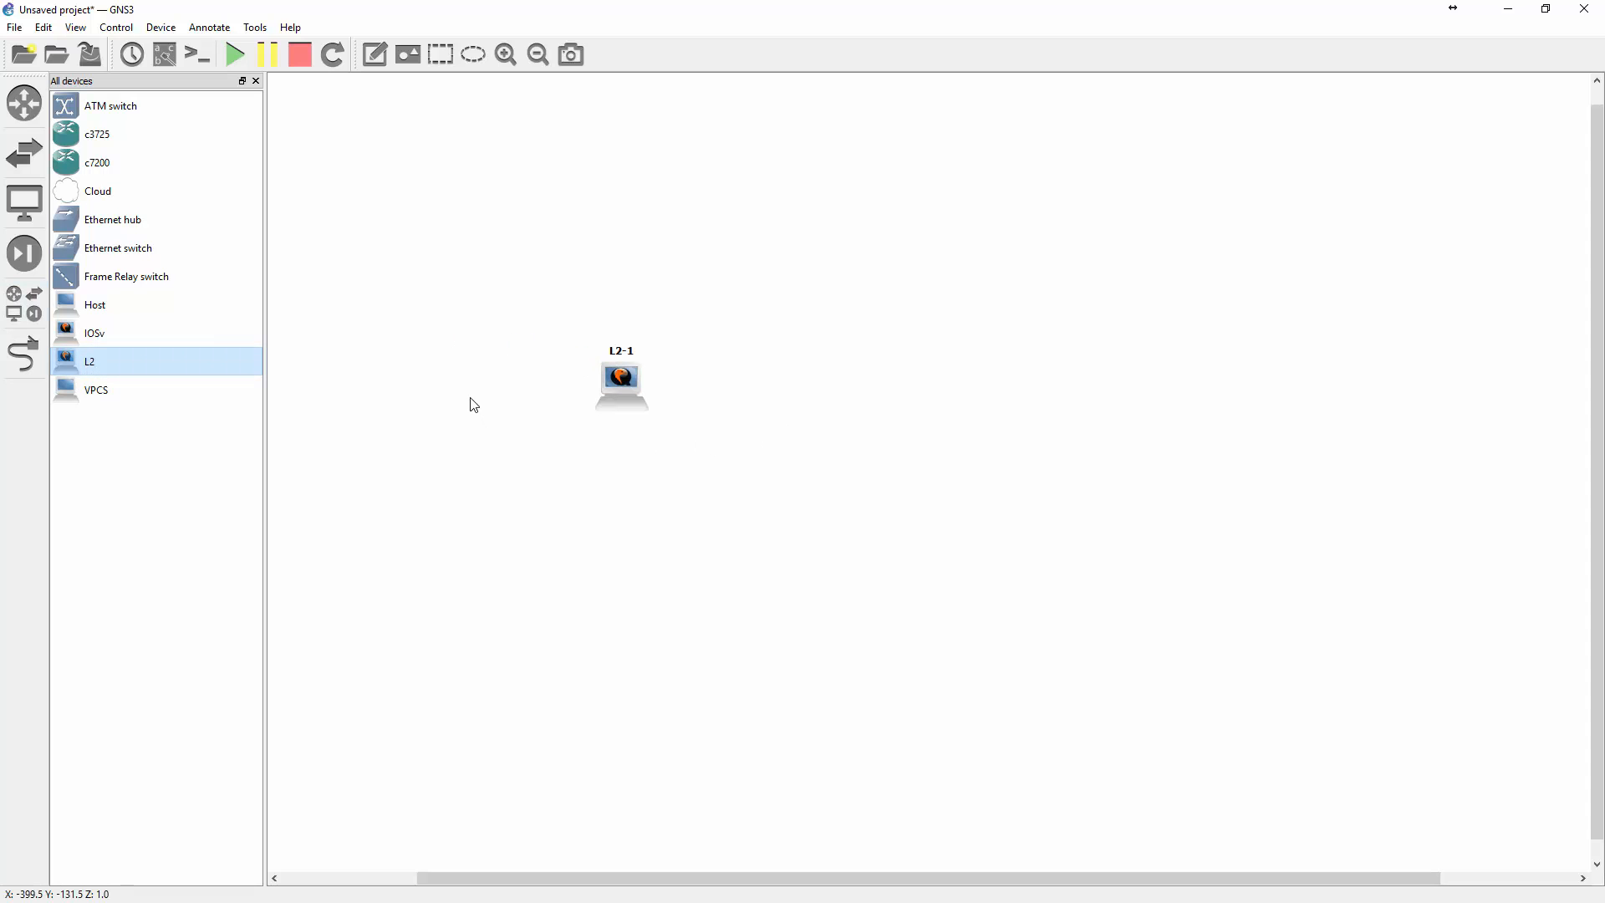
left_click_drag(145, 331, 574, 260)
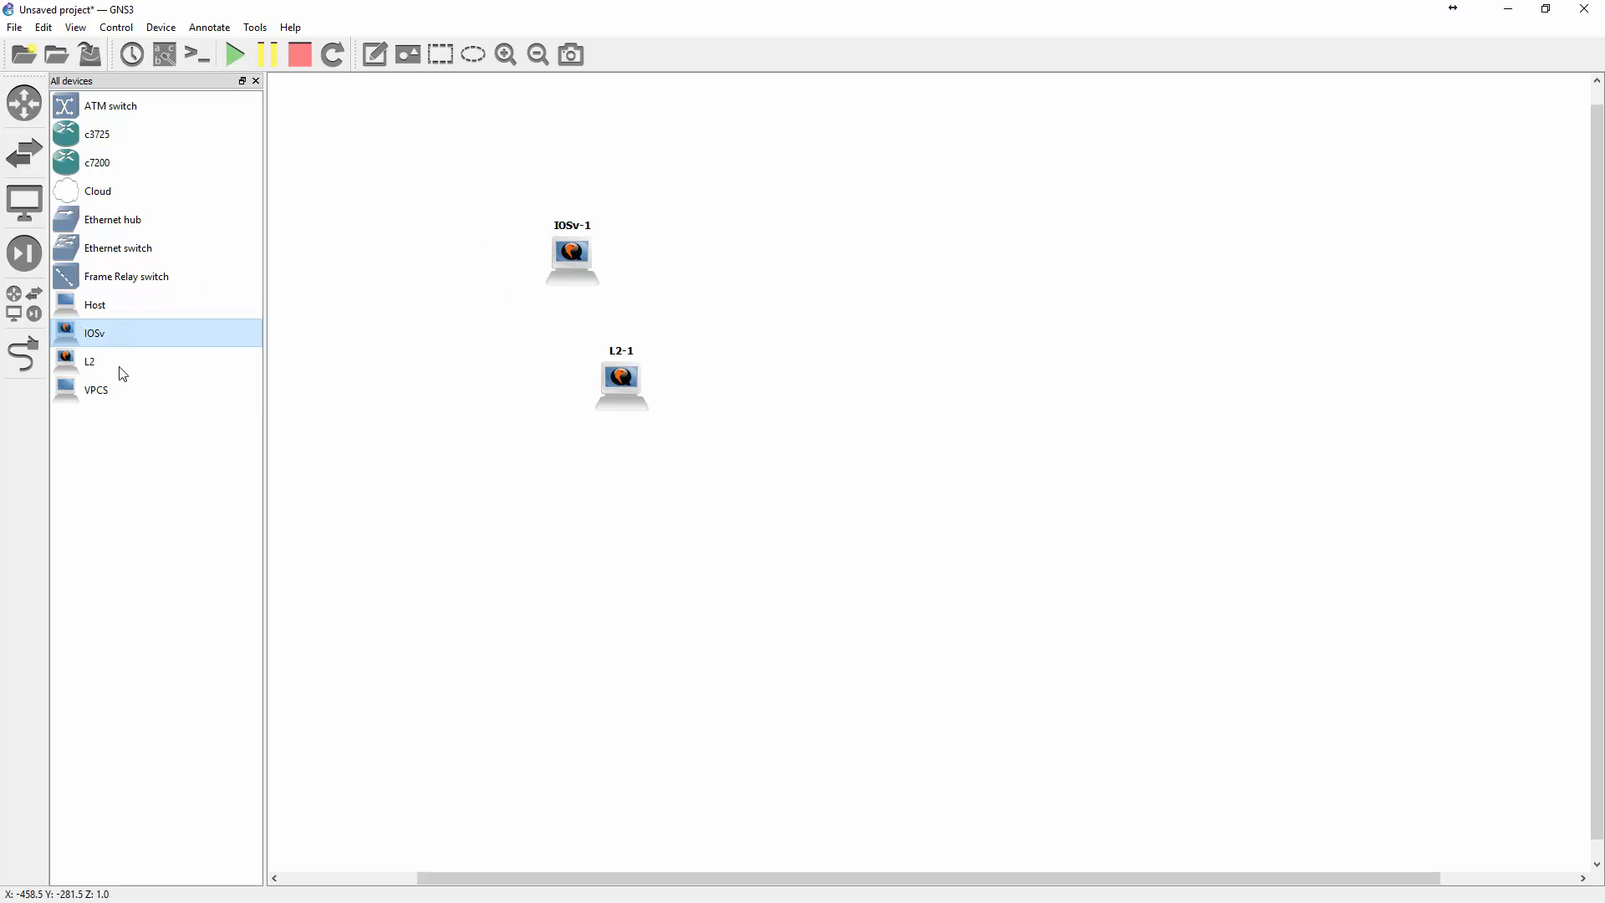
left_click_drag(122, 335, 836, 404)
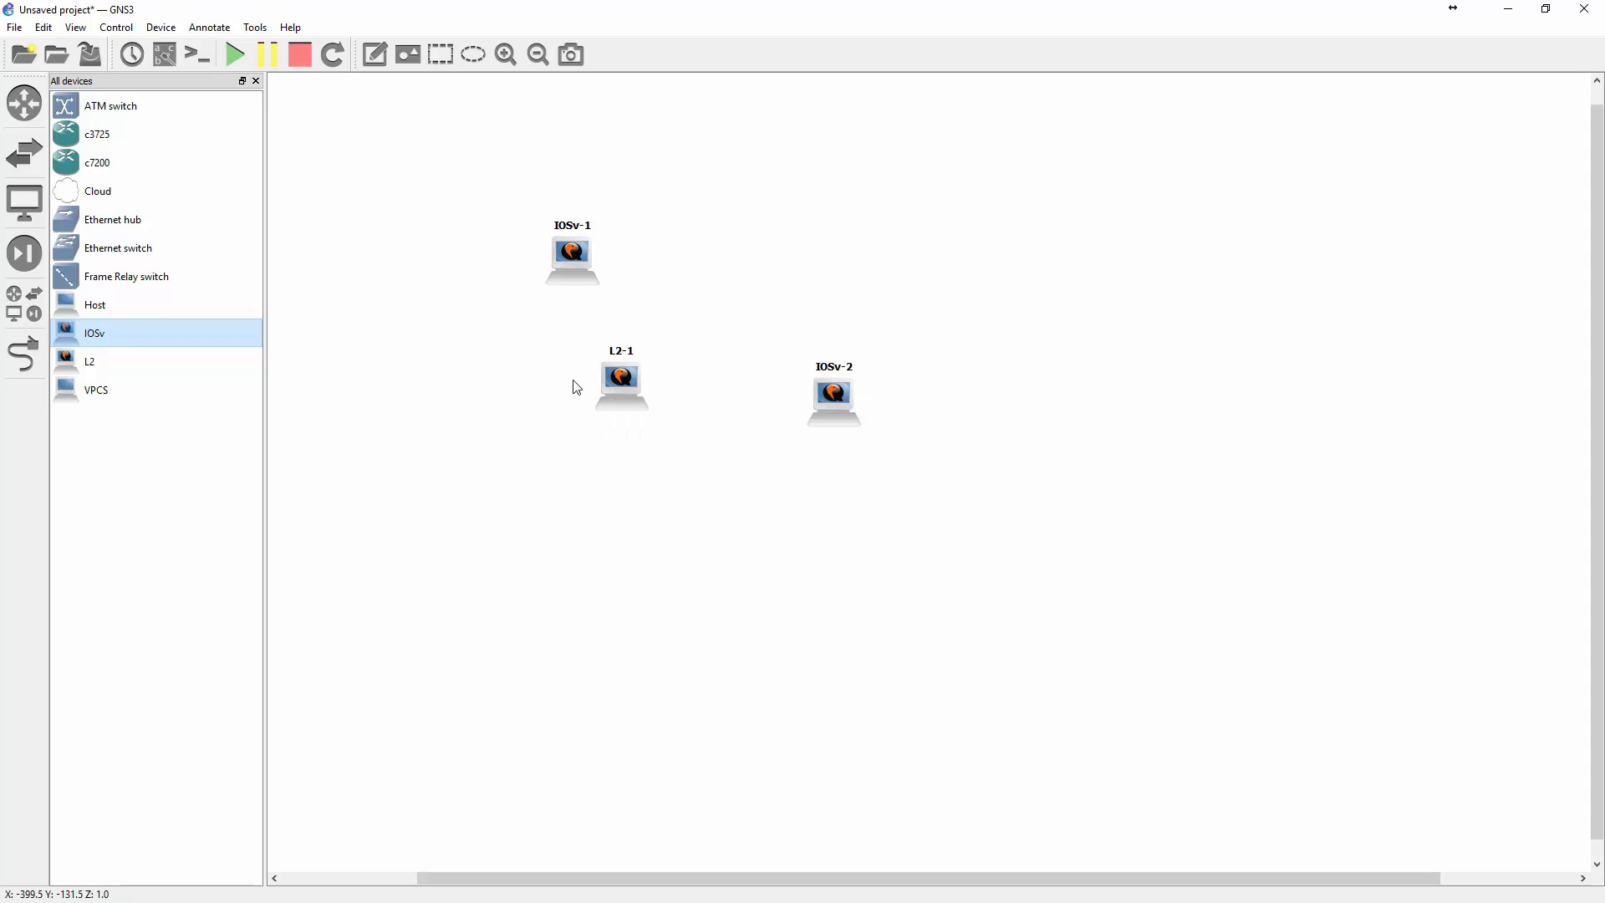
Set the number of network adapters of the L2-1 node to 11 and apply the configuration
right_click(609, 385)
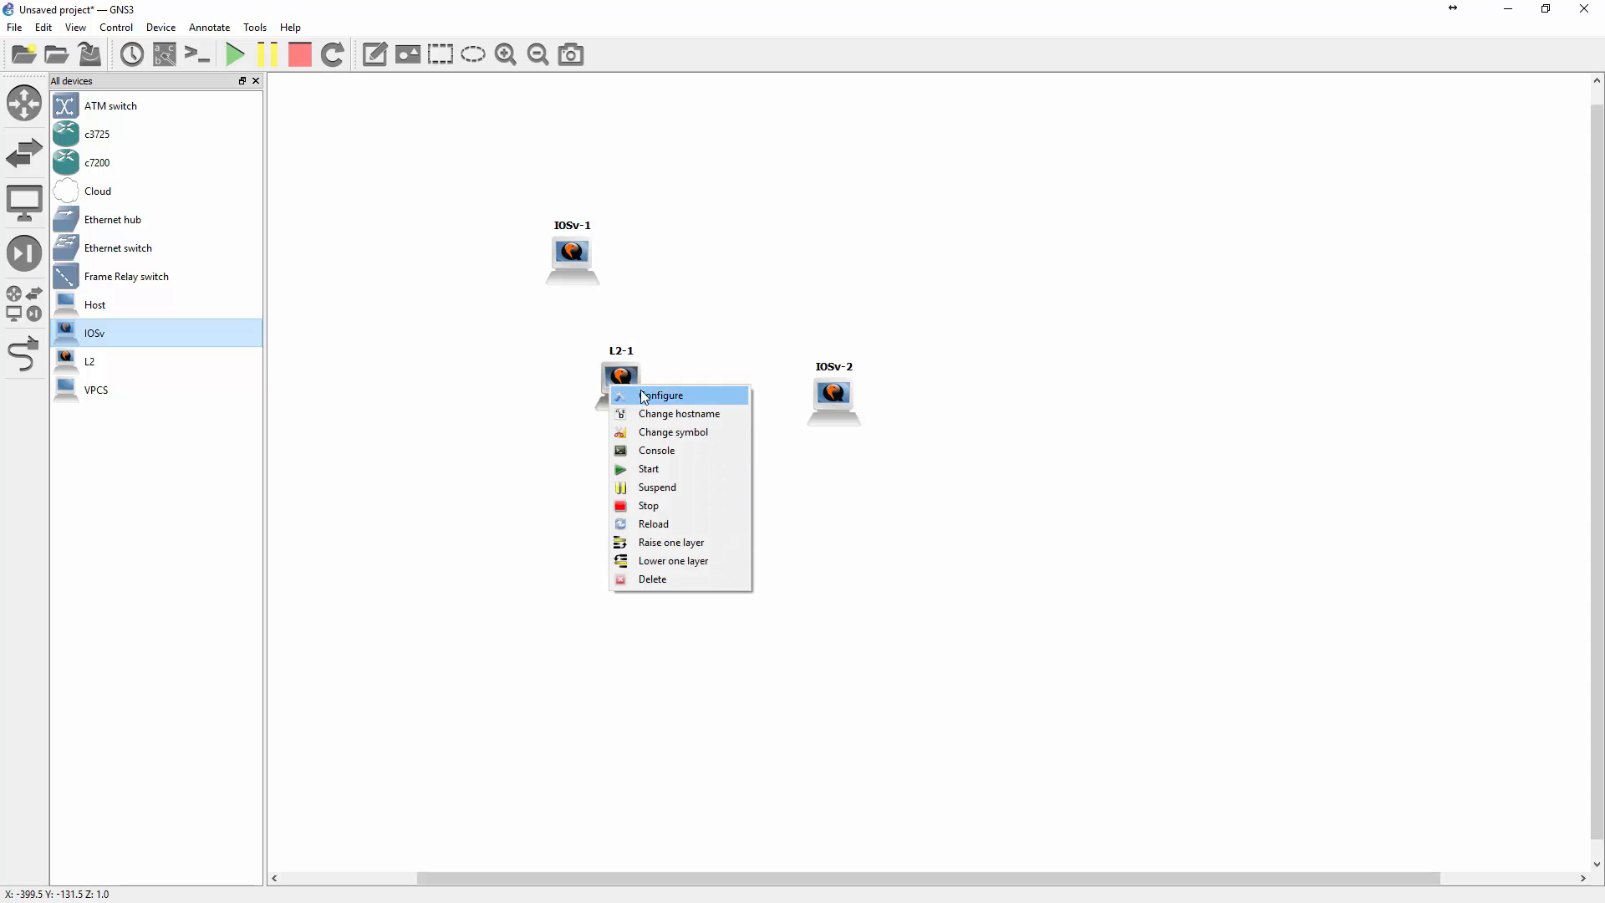
left_click(644, 396)
left_click(584, 306)
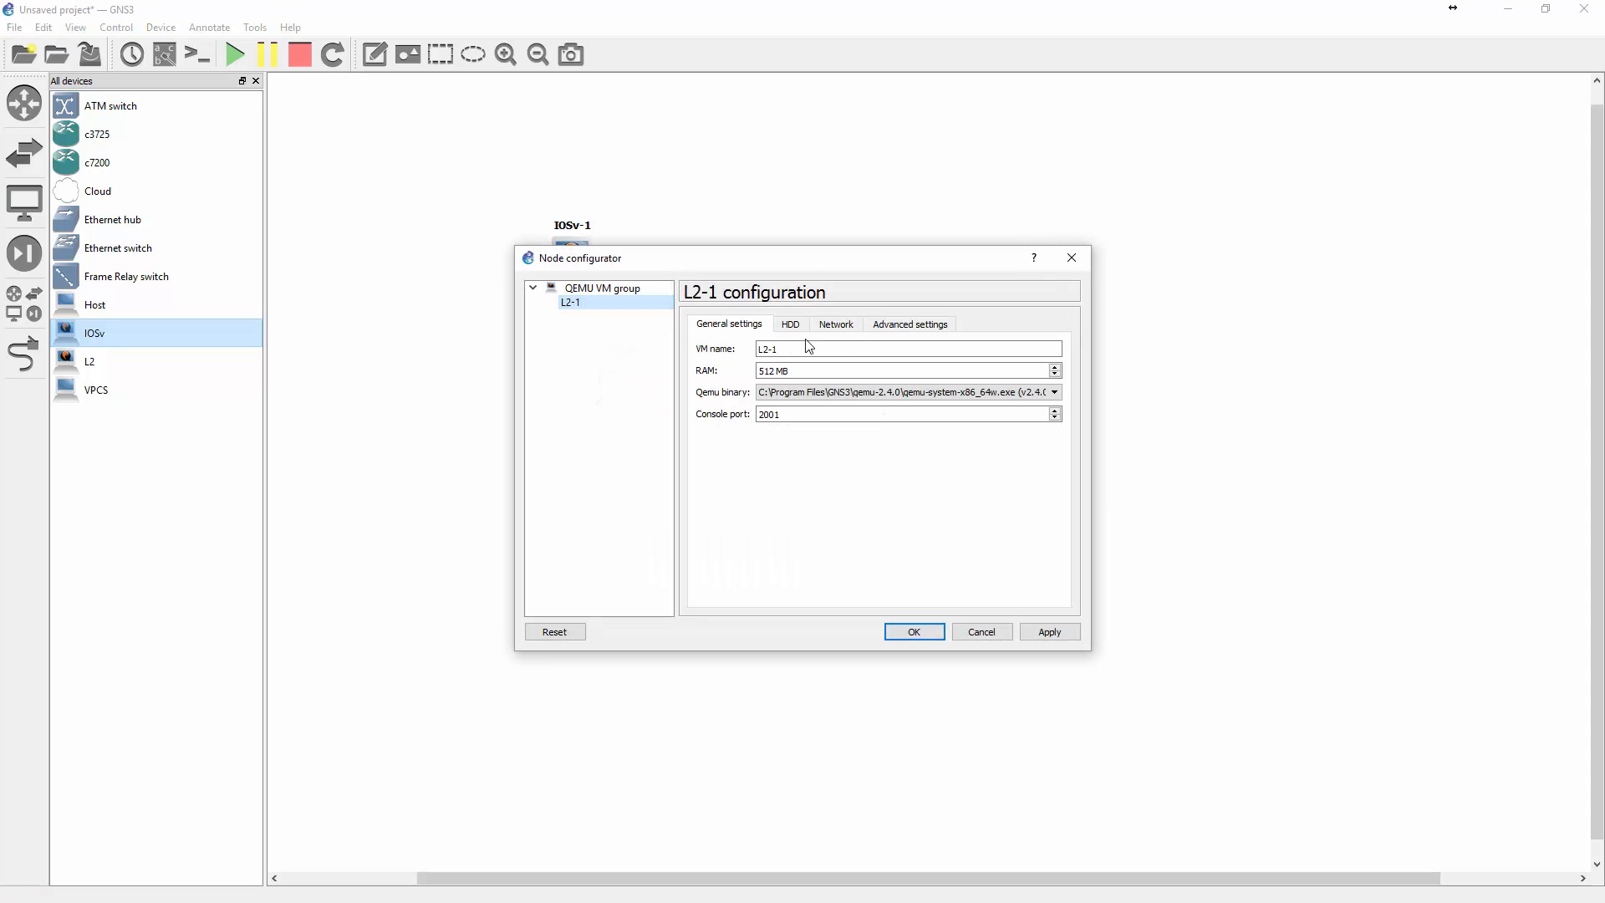
left_click(837, 324)
left_click(1055, 345)
scroll(1056, 351, "up", 9)
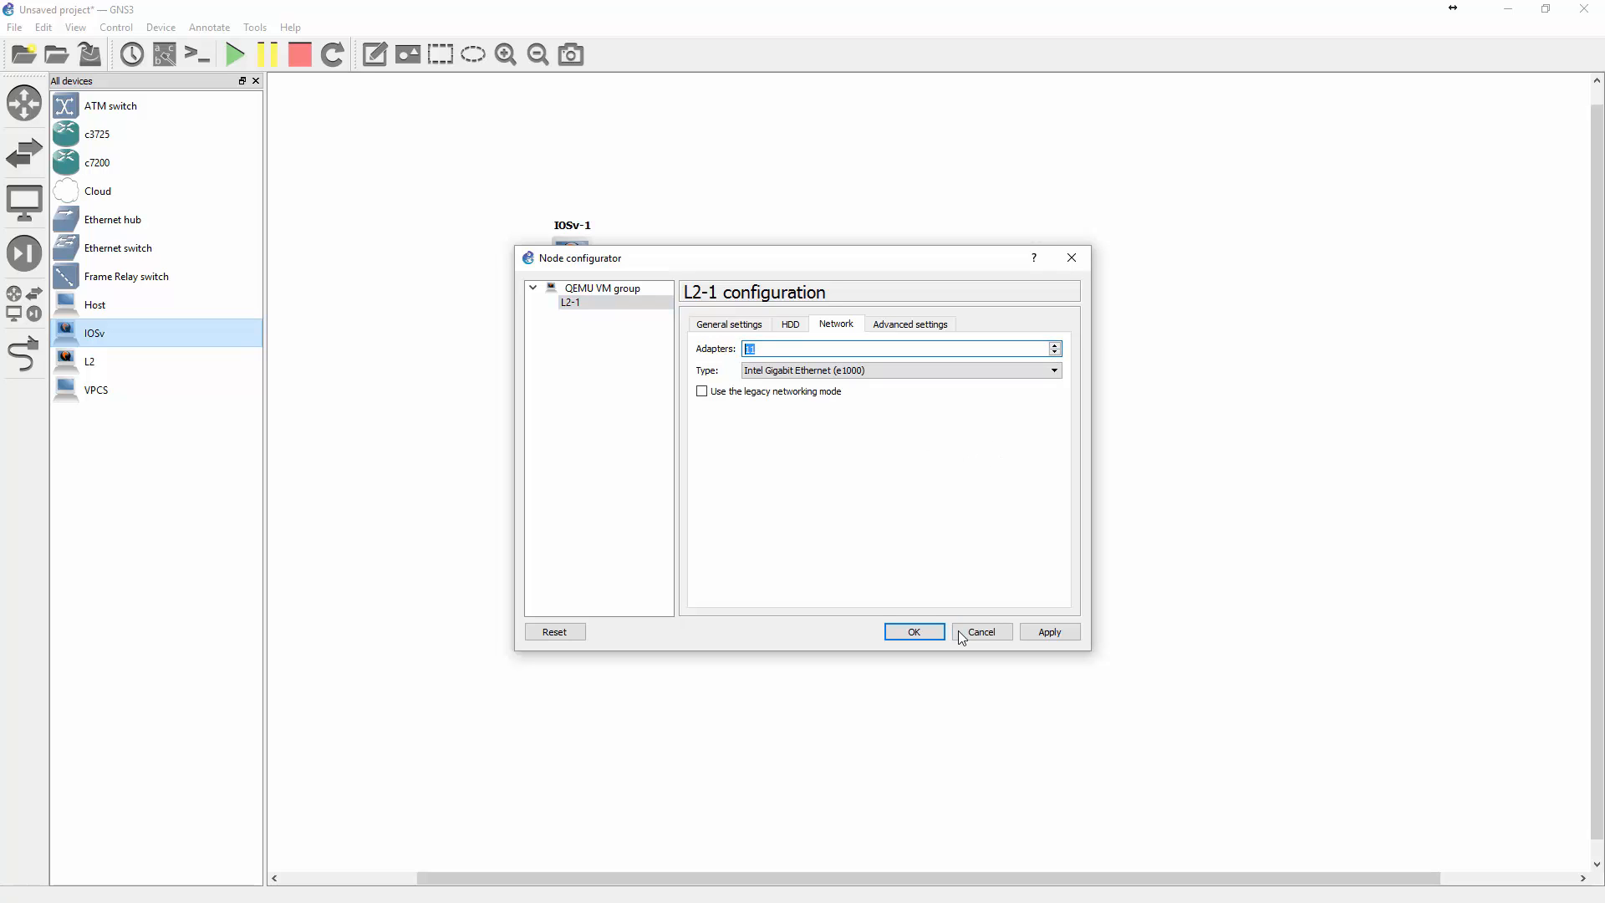
left_click(1055, 635)
left_click(927, 631)
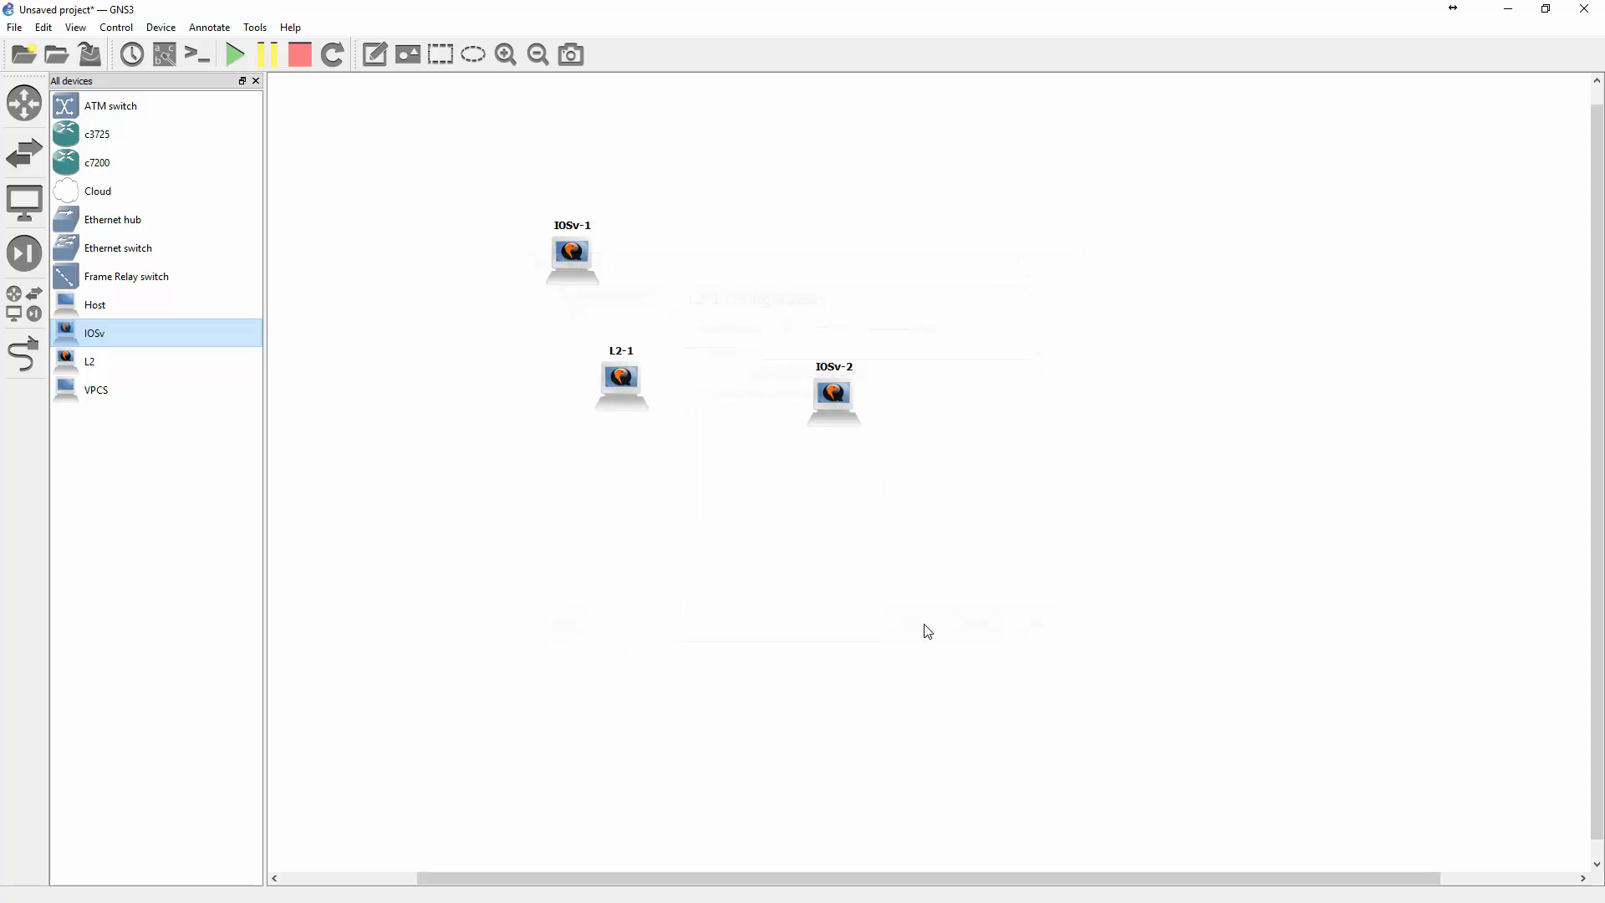
Link IOSv-1 to L2-1 and IOSv-2 to L2-1, then leave link mode
left_click(23, 355)
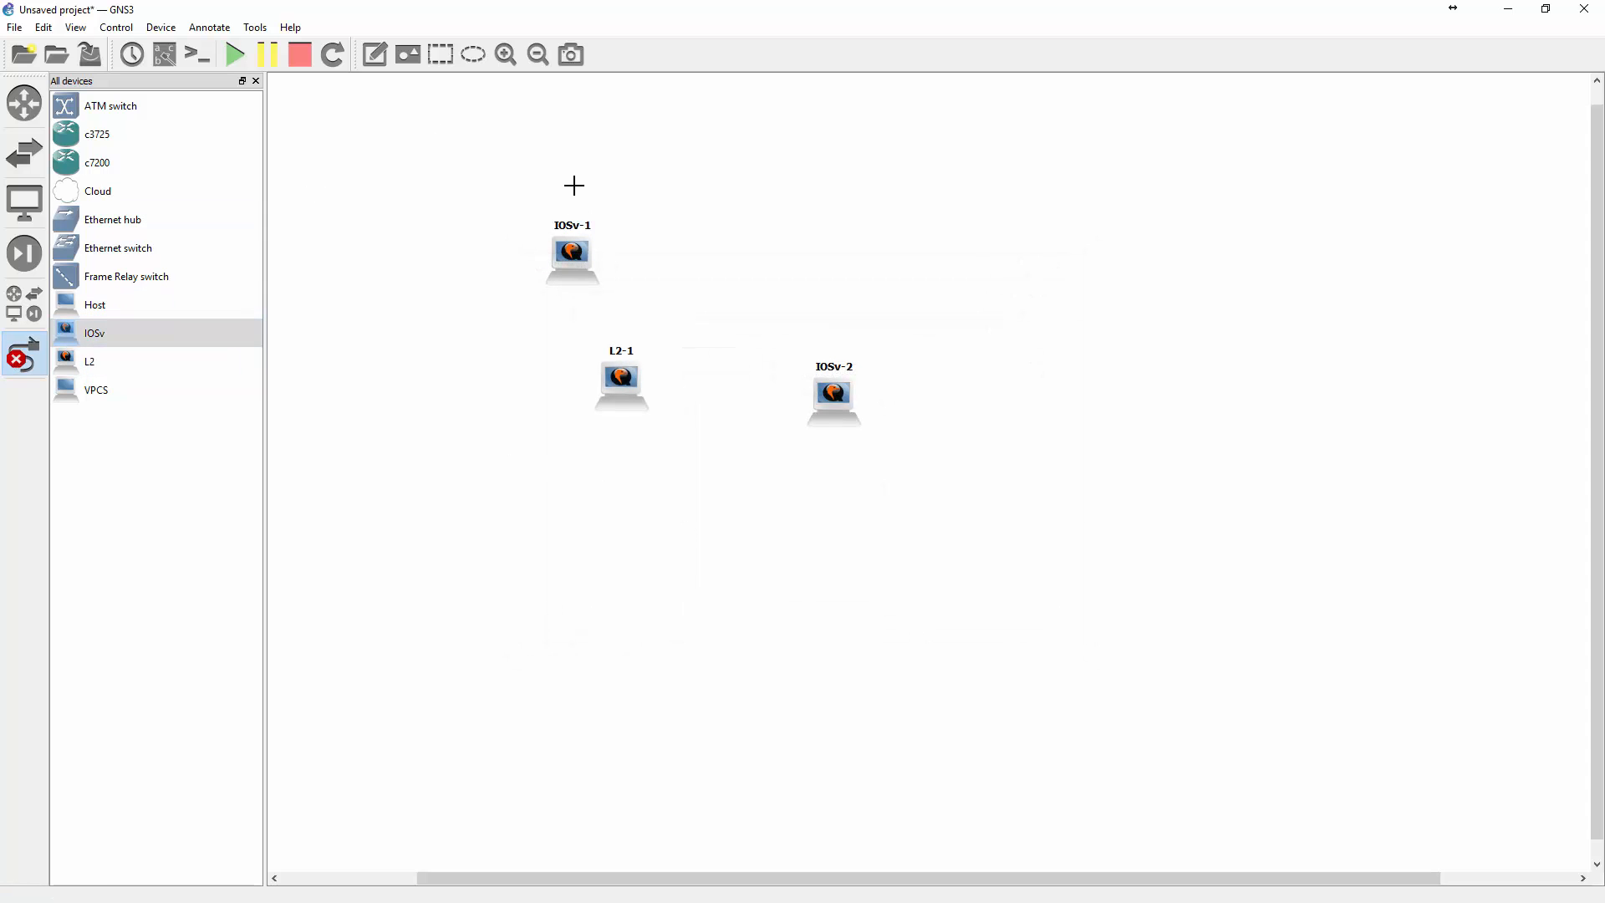
left_click(573, 257)
left_click(602, 266)
left_click(622, 387)
left_click(663, 394)
left_click(819, 397)
left_click(847, 408)
left_click(593, 384)
left_click(625, 414)
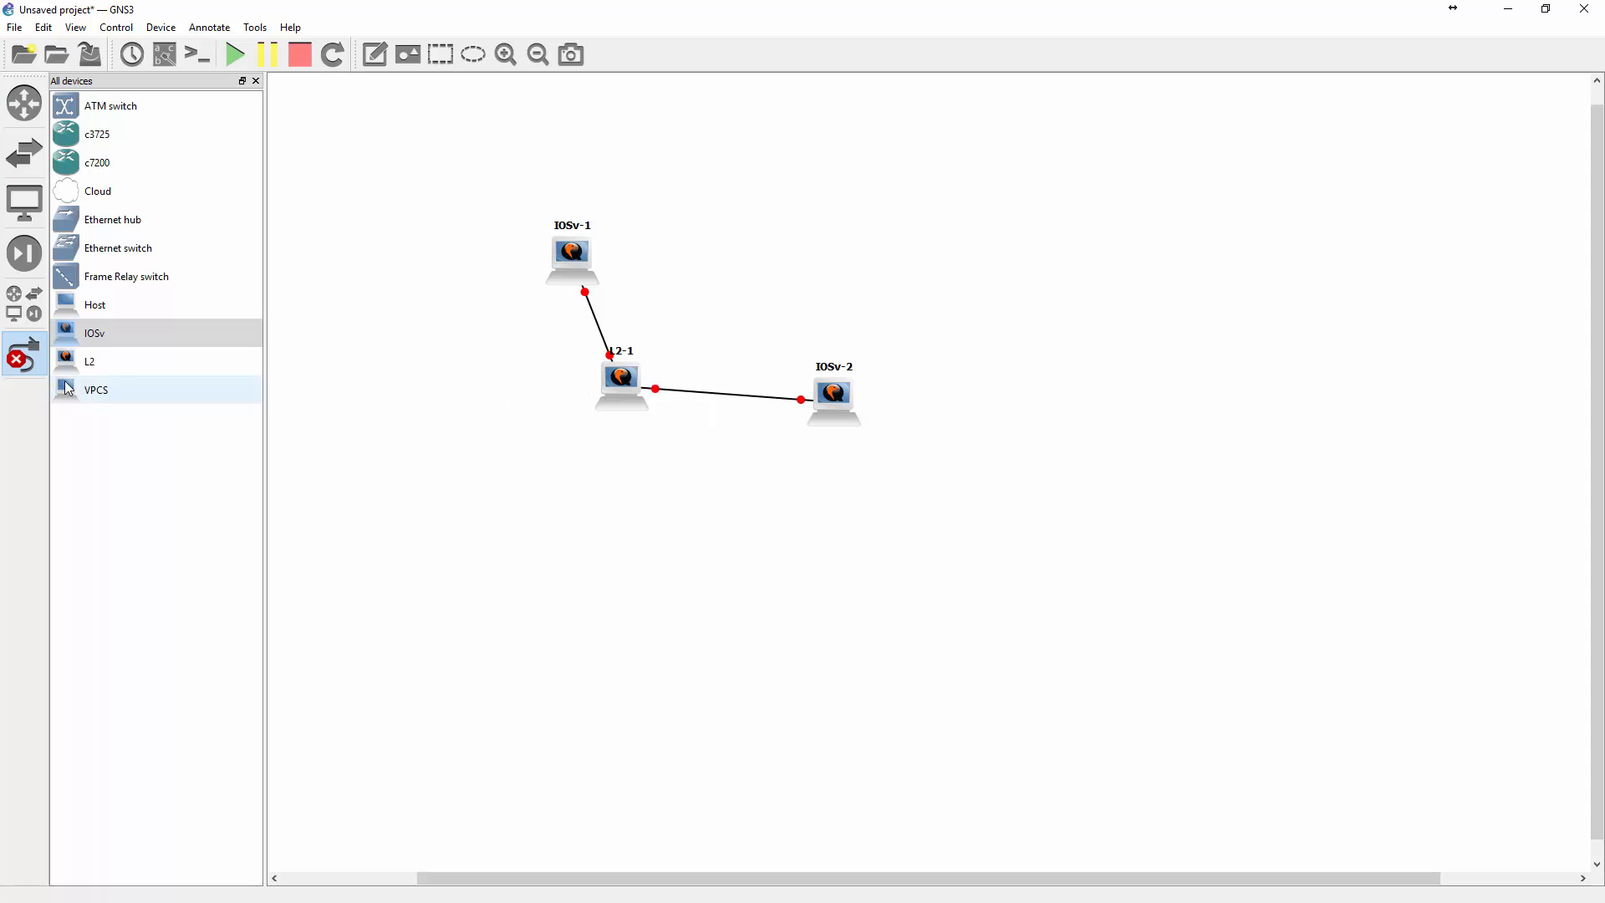
left_click(25, 361)
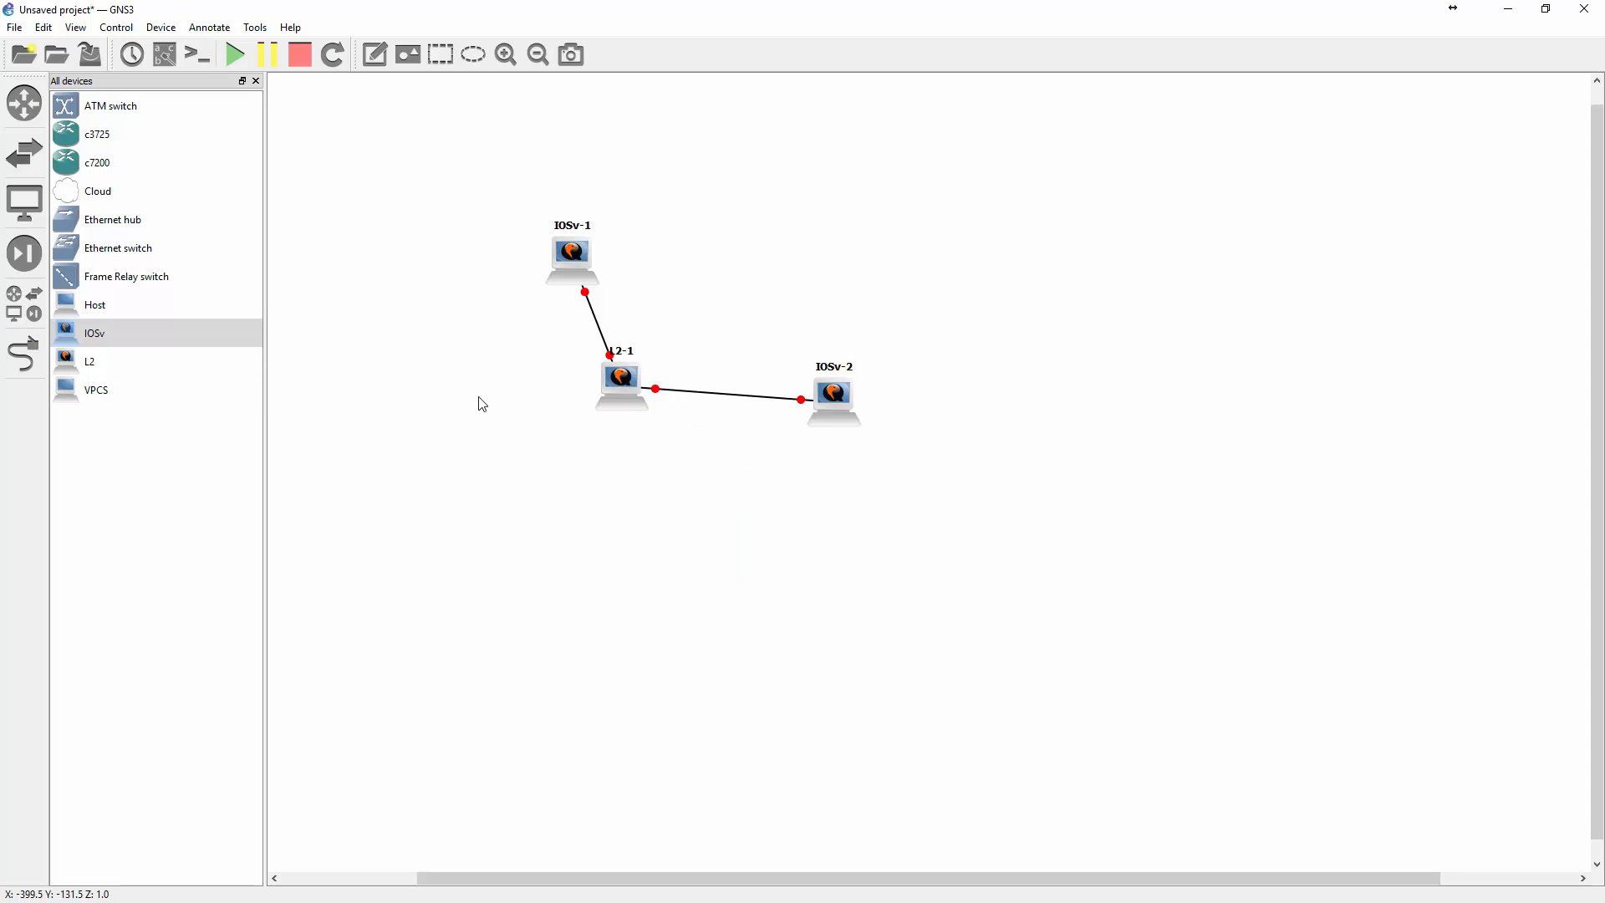
Start the L2-1 node and open its console
right_click(620, 383)
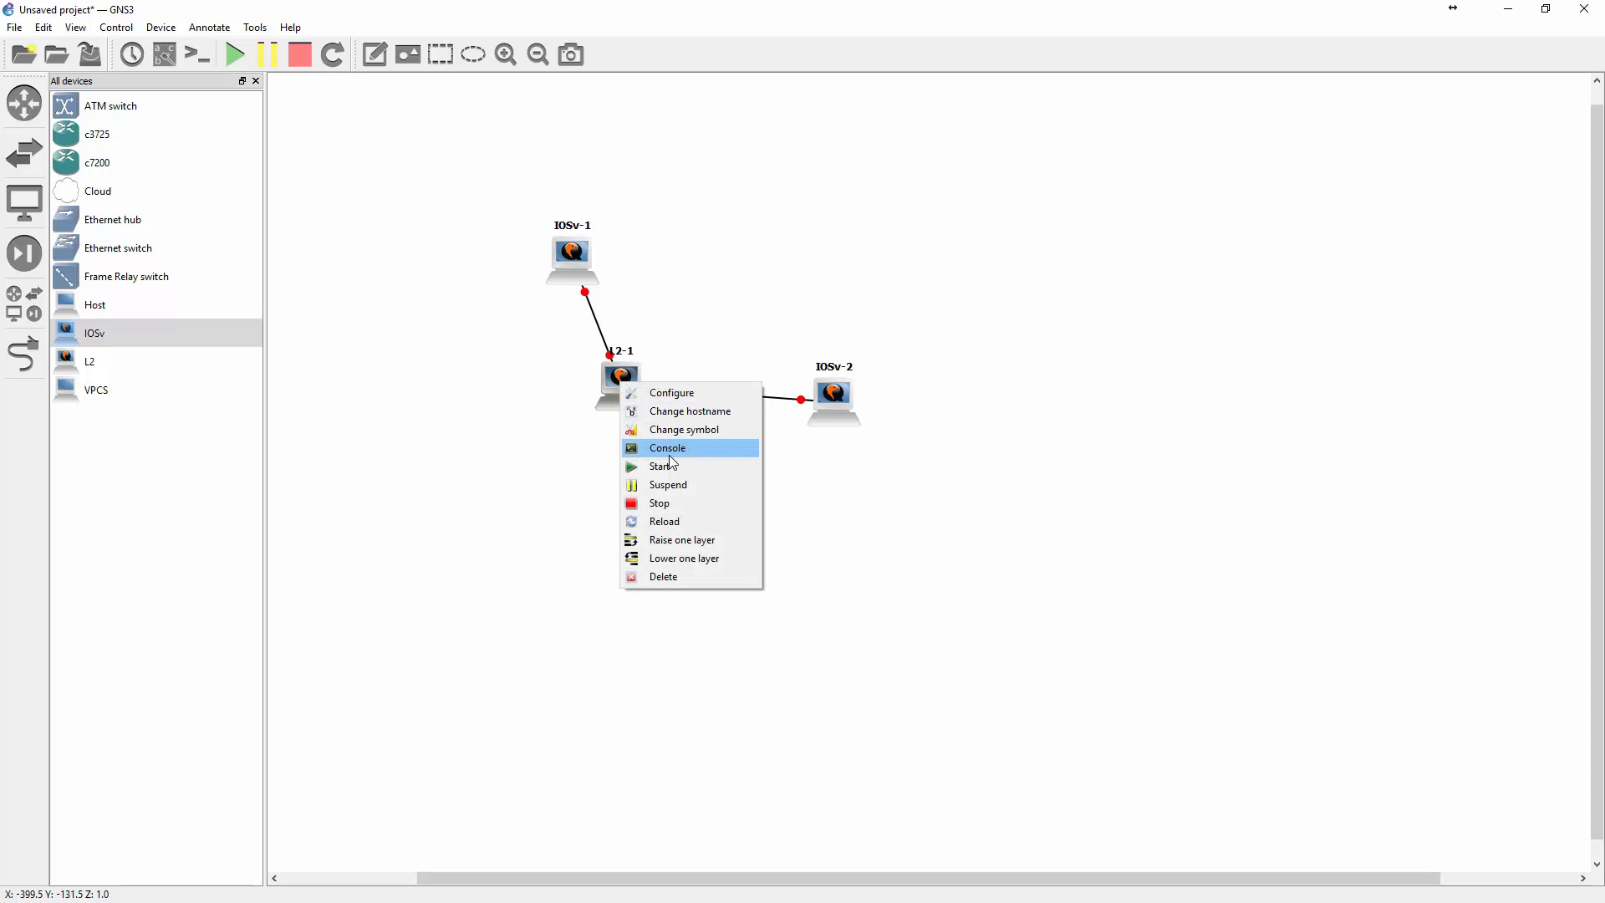
left_click(669, 465)
right_click(628, 378)
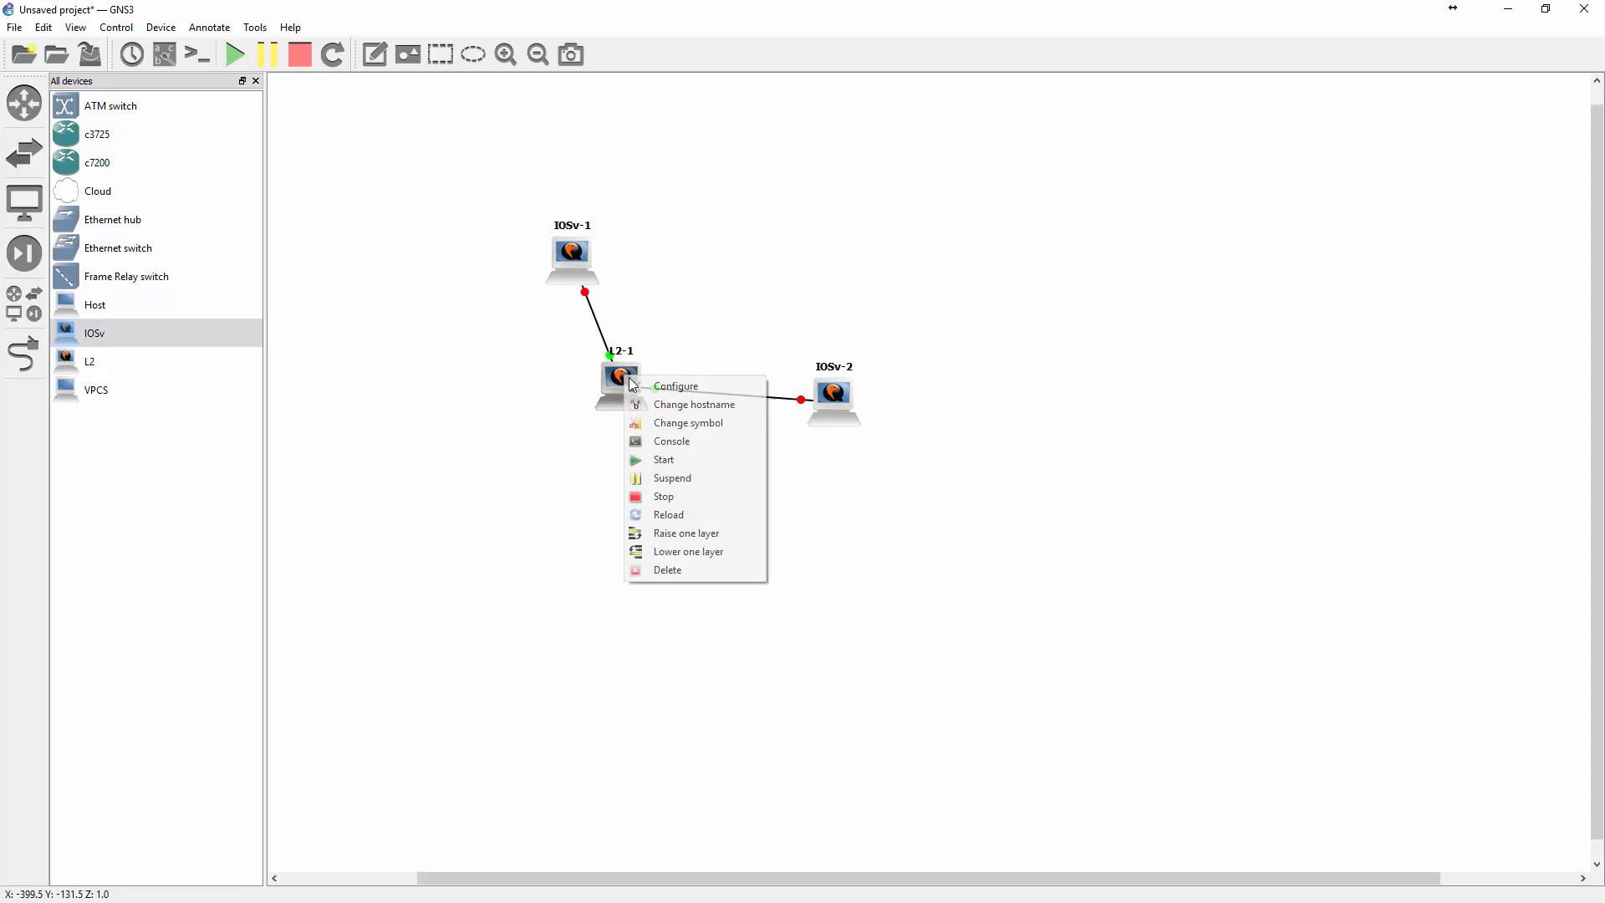
left_click(665, 441)
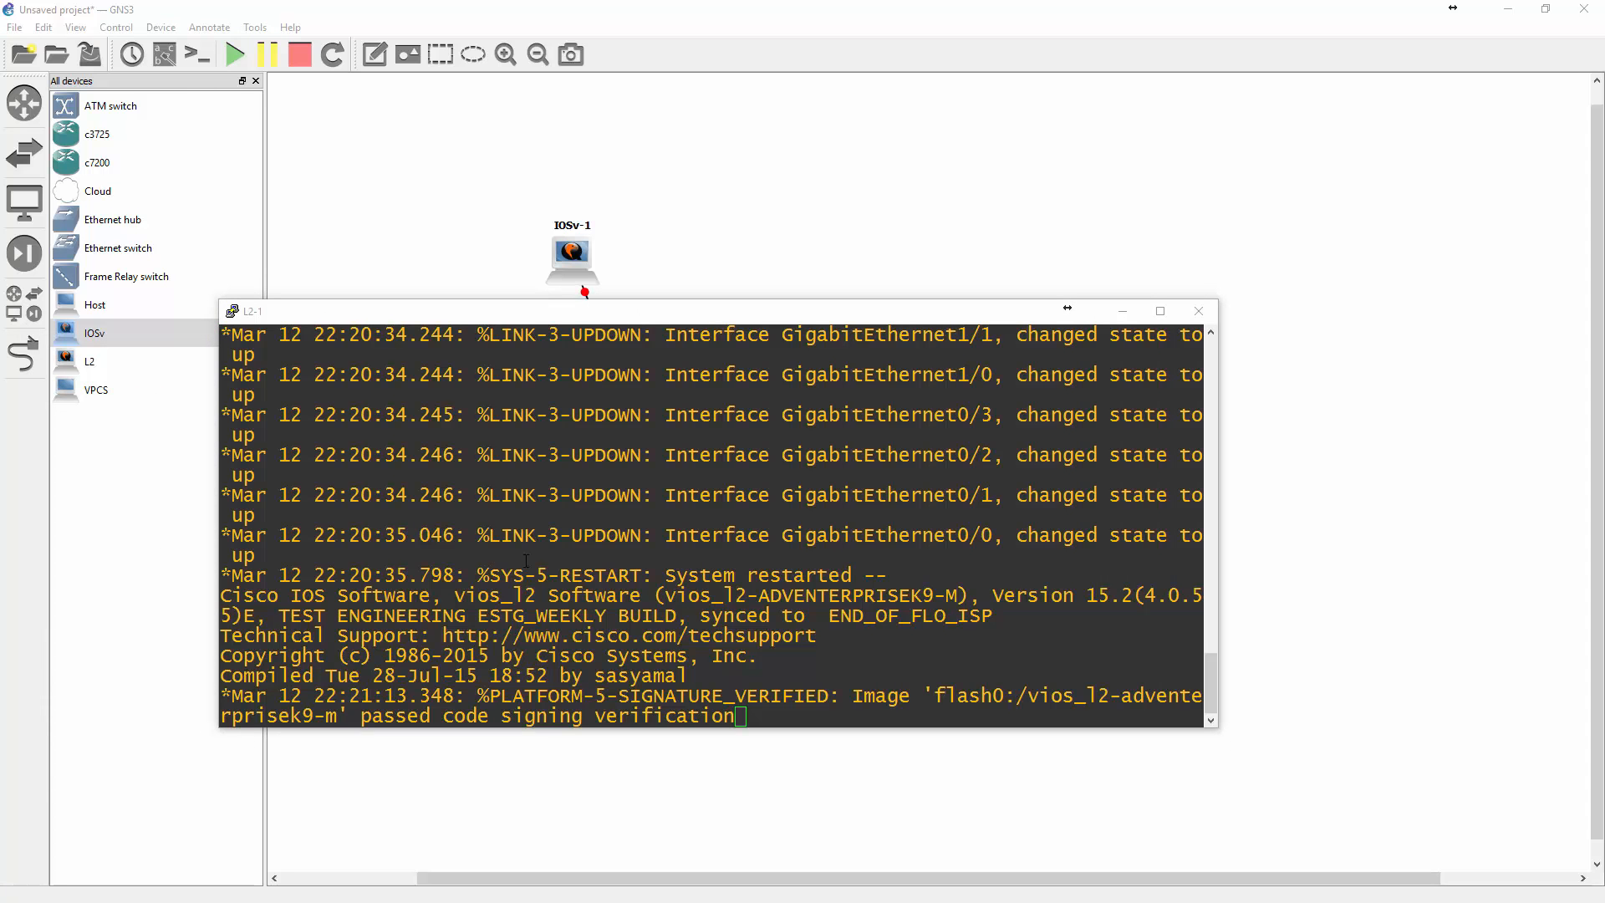
Activate the L2-1 console session and enter privileged EXEC mode with en
left_click(969, 578)
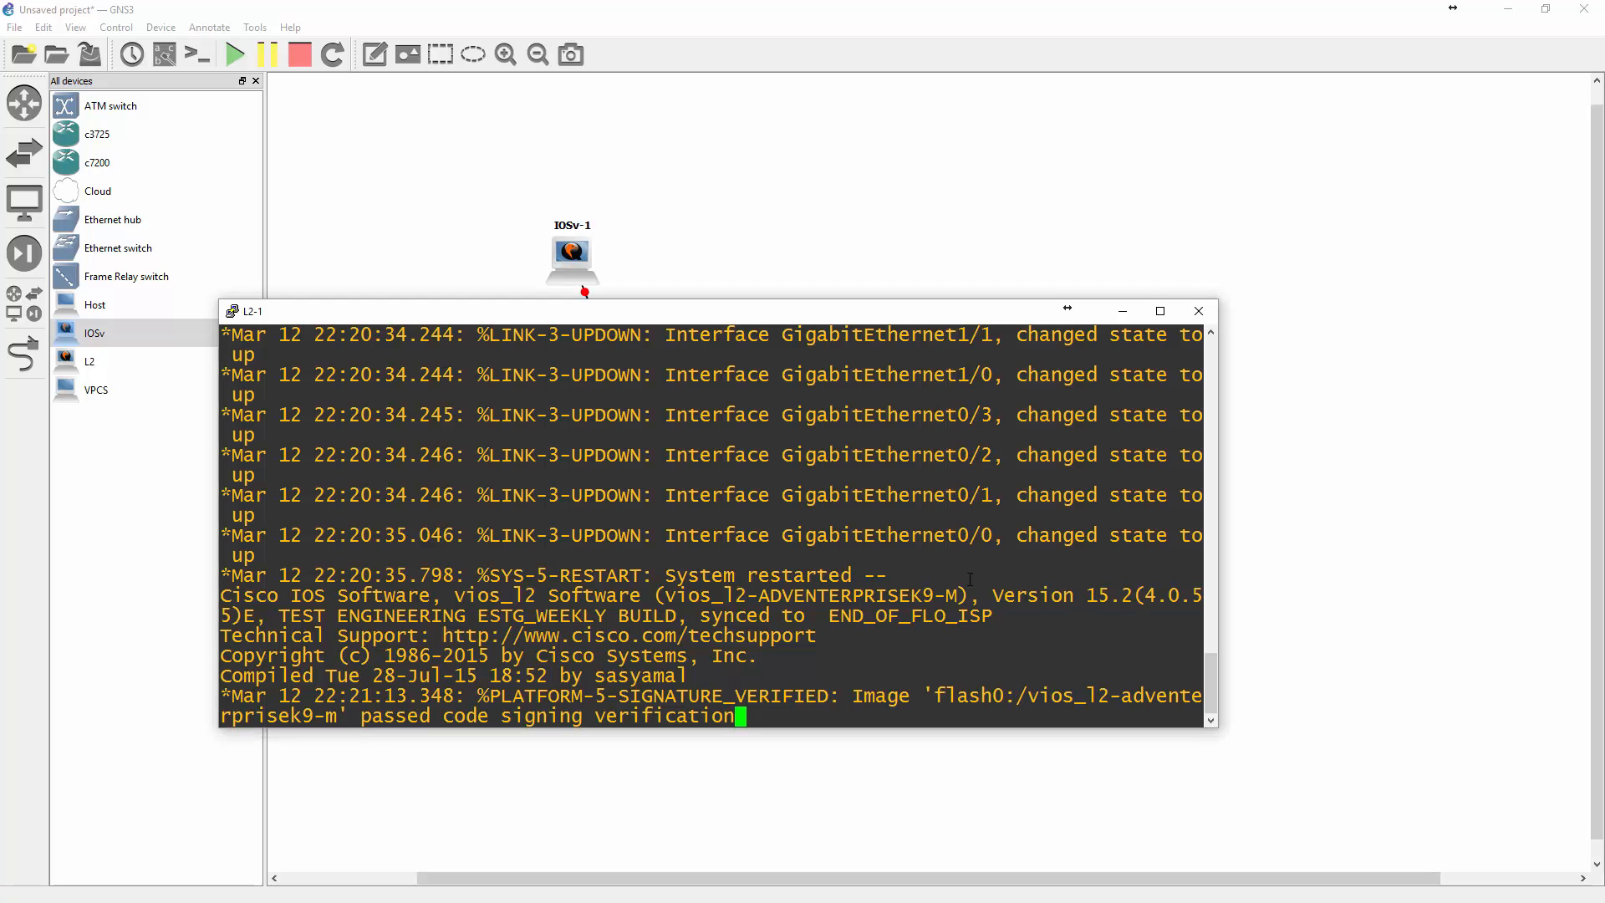
key("Return")
type("en")
key("Return")
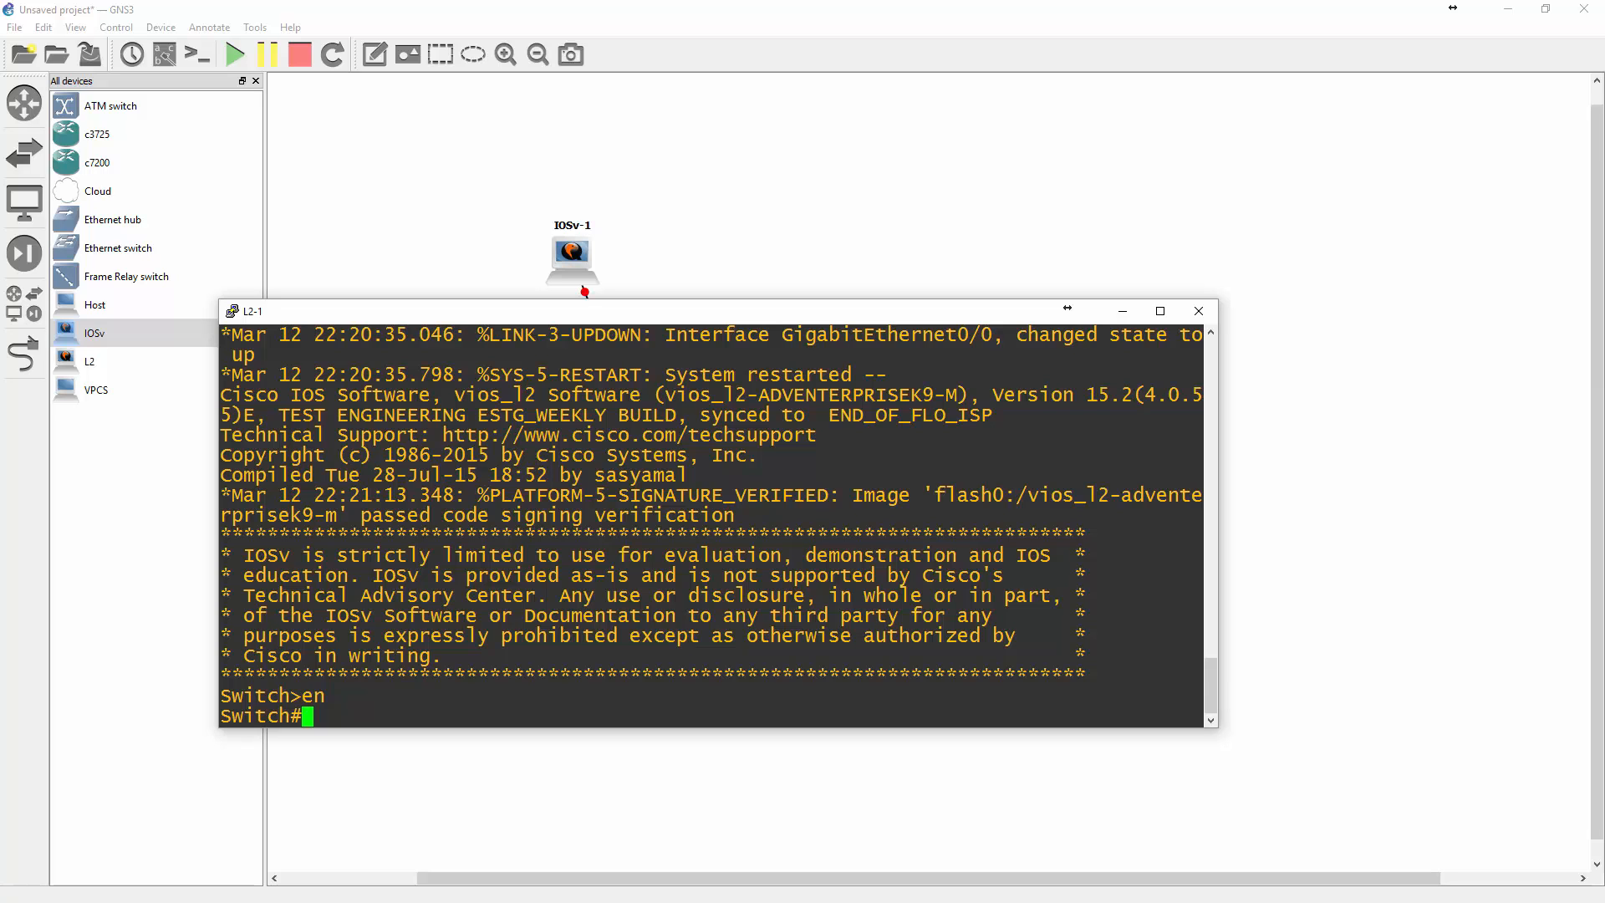
Close the L2-1 console and stop the L2-1 node
left_click(1198, 311)
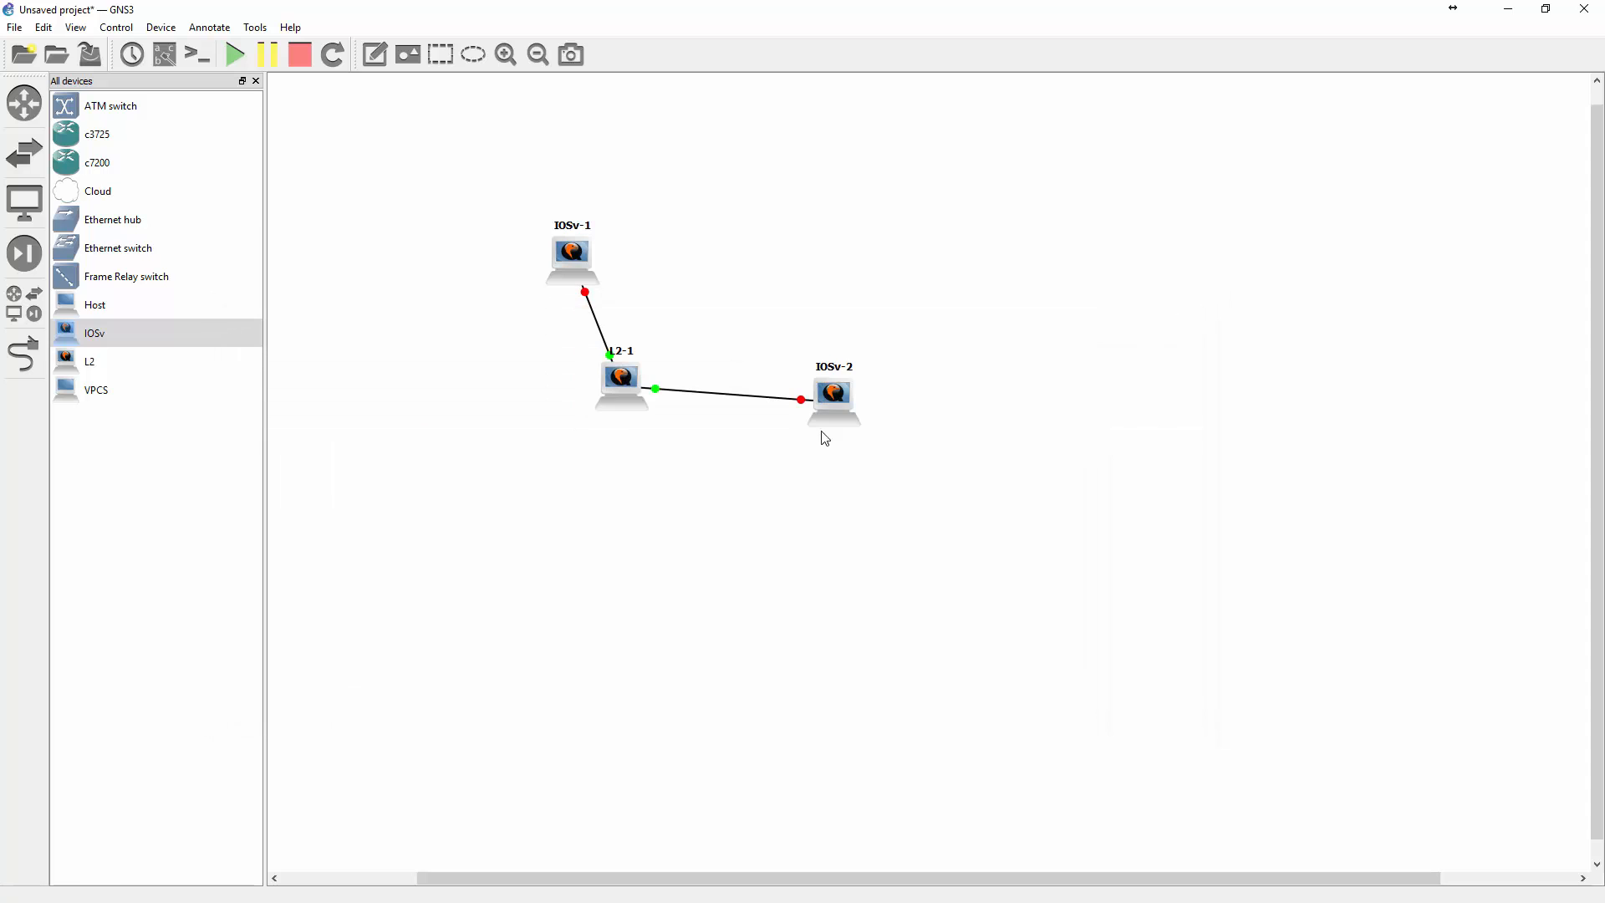
right_click(628, 387)
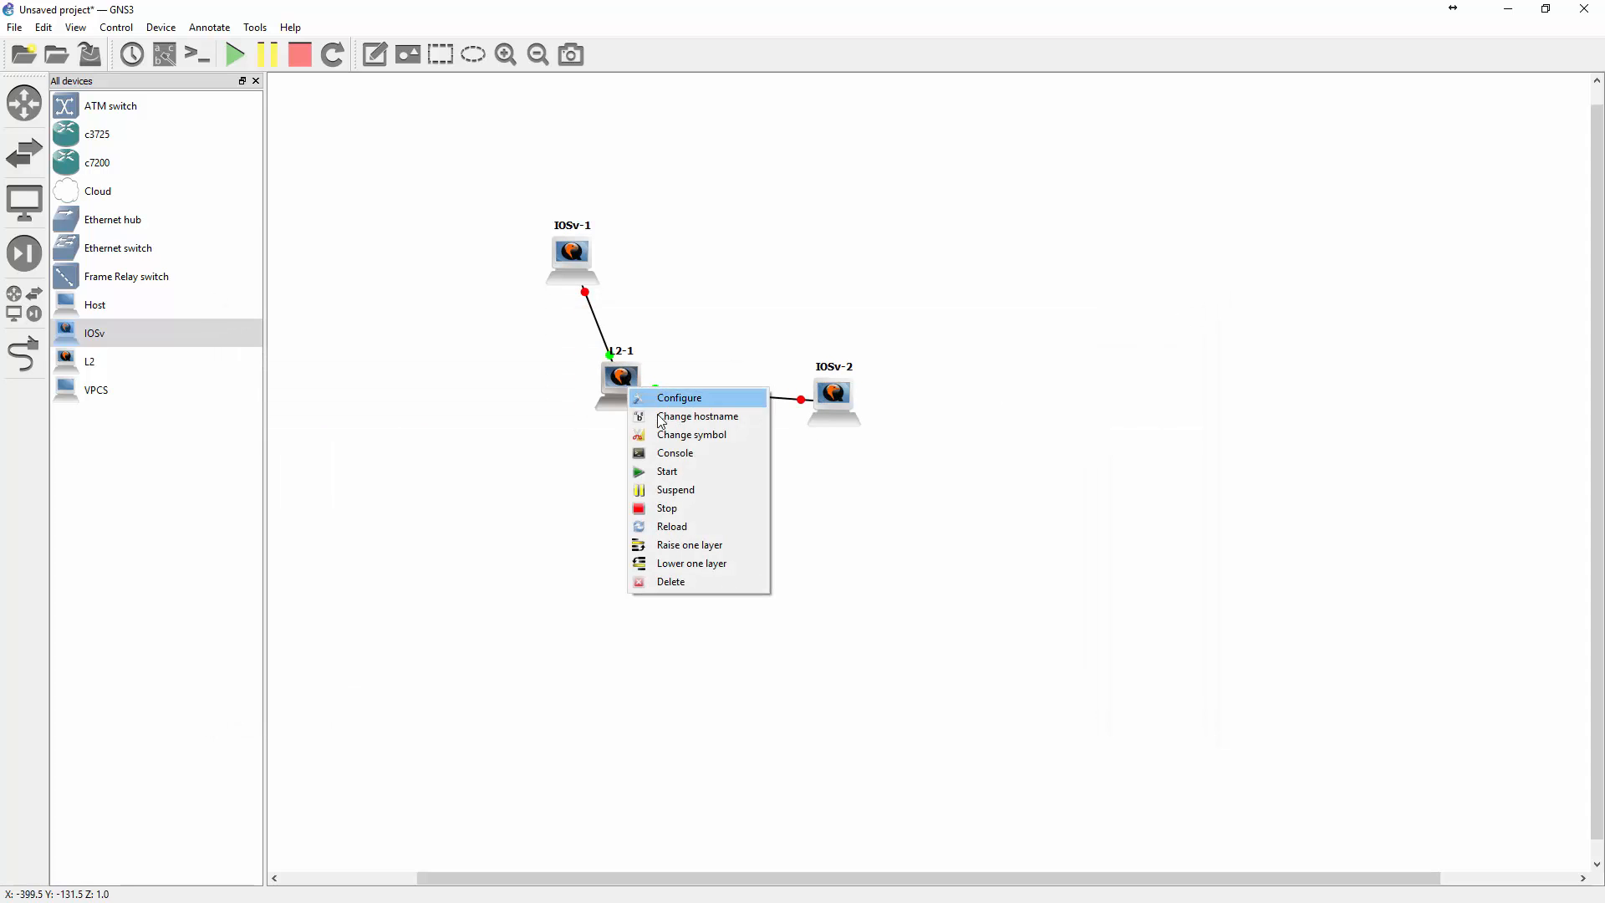
left_click(685, 510)
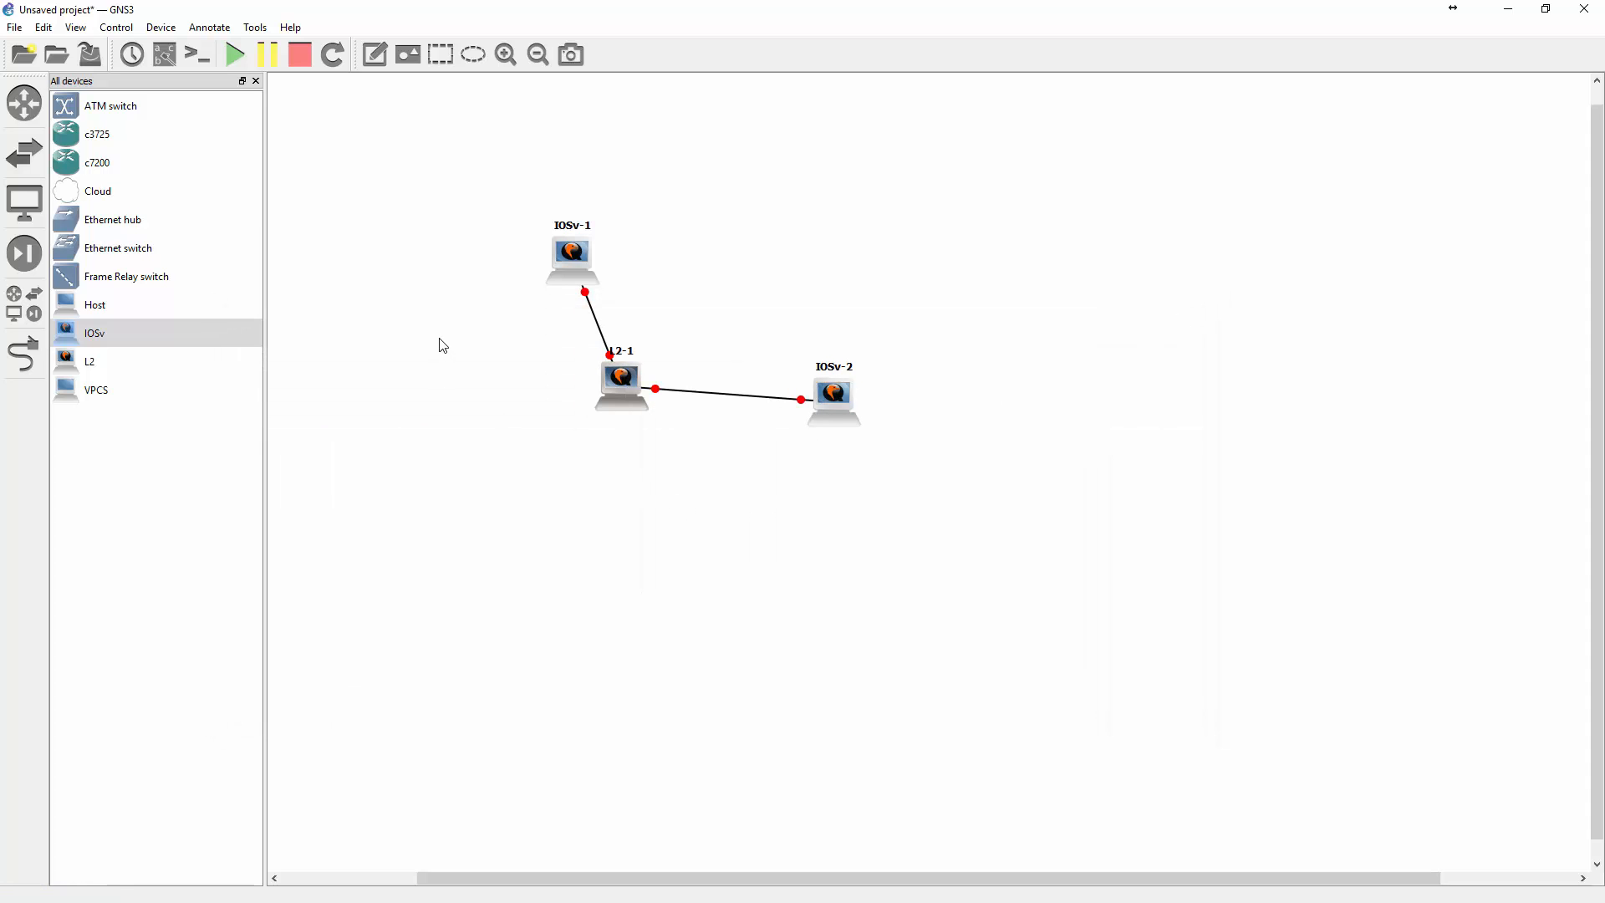
Create a new QEMU VM template of the Default type in the preferences and name it XR
left_click(44, 28)
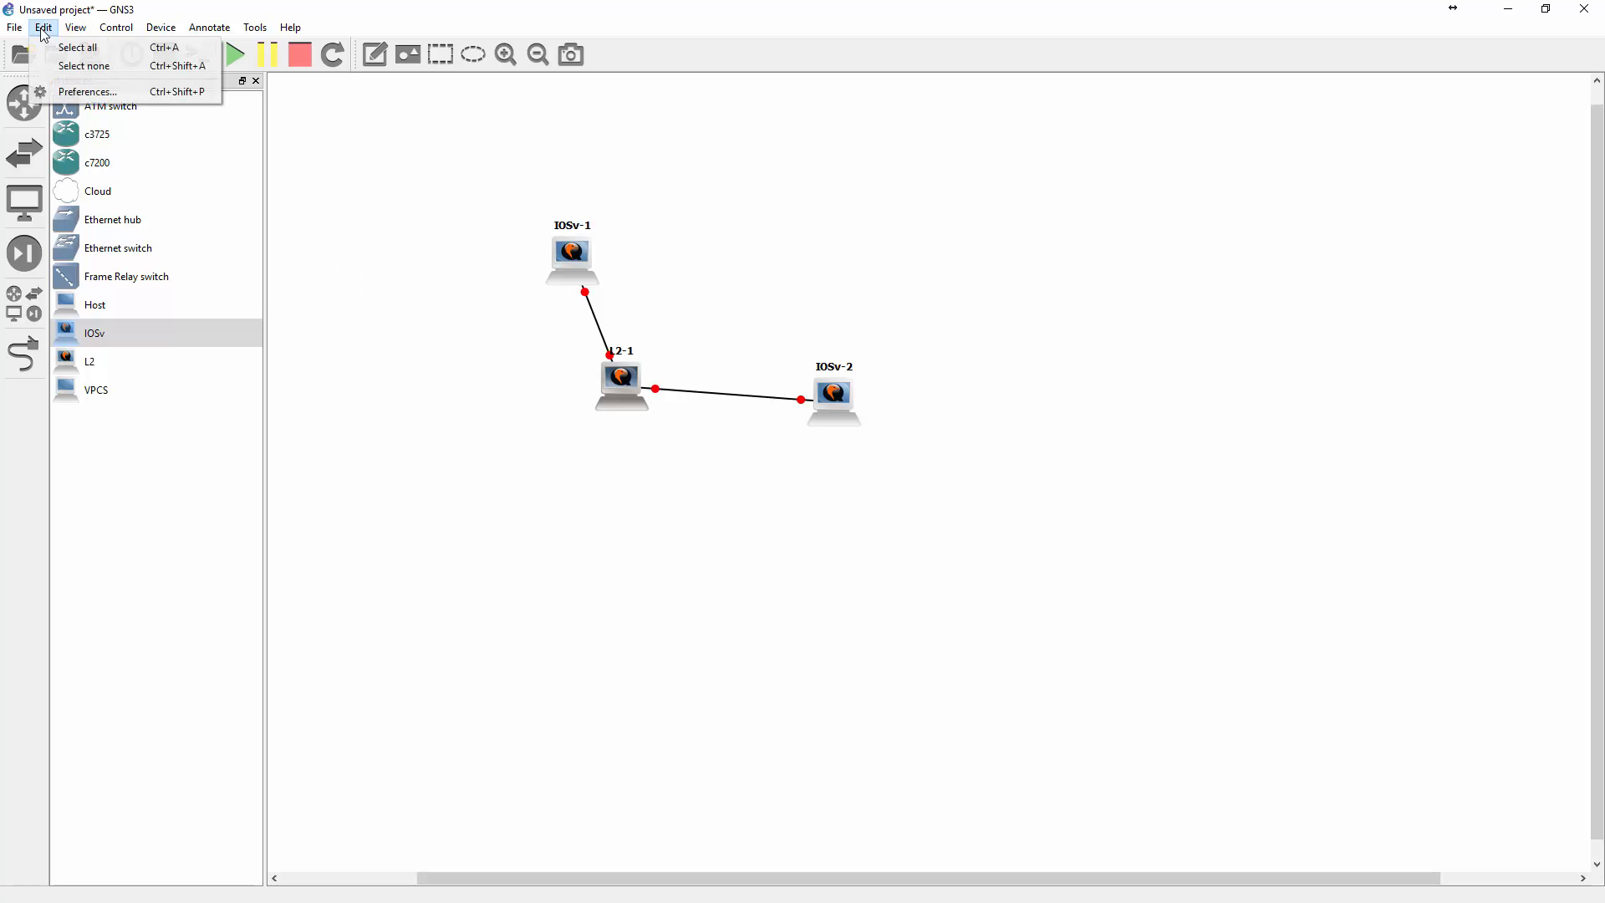
left_click(87, 91)
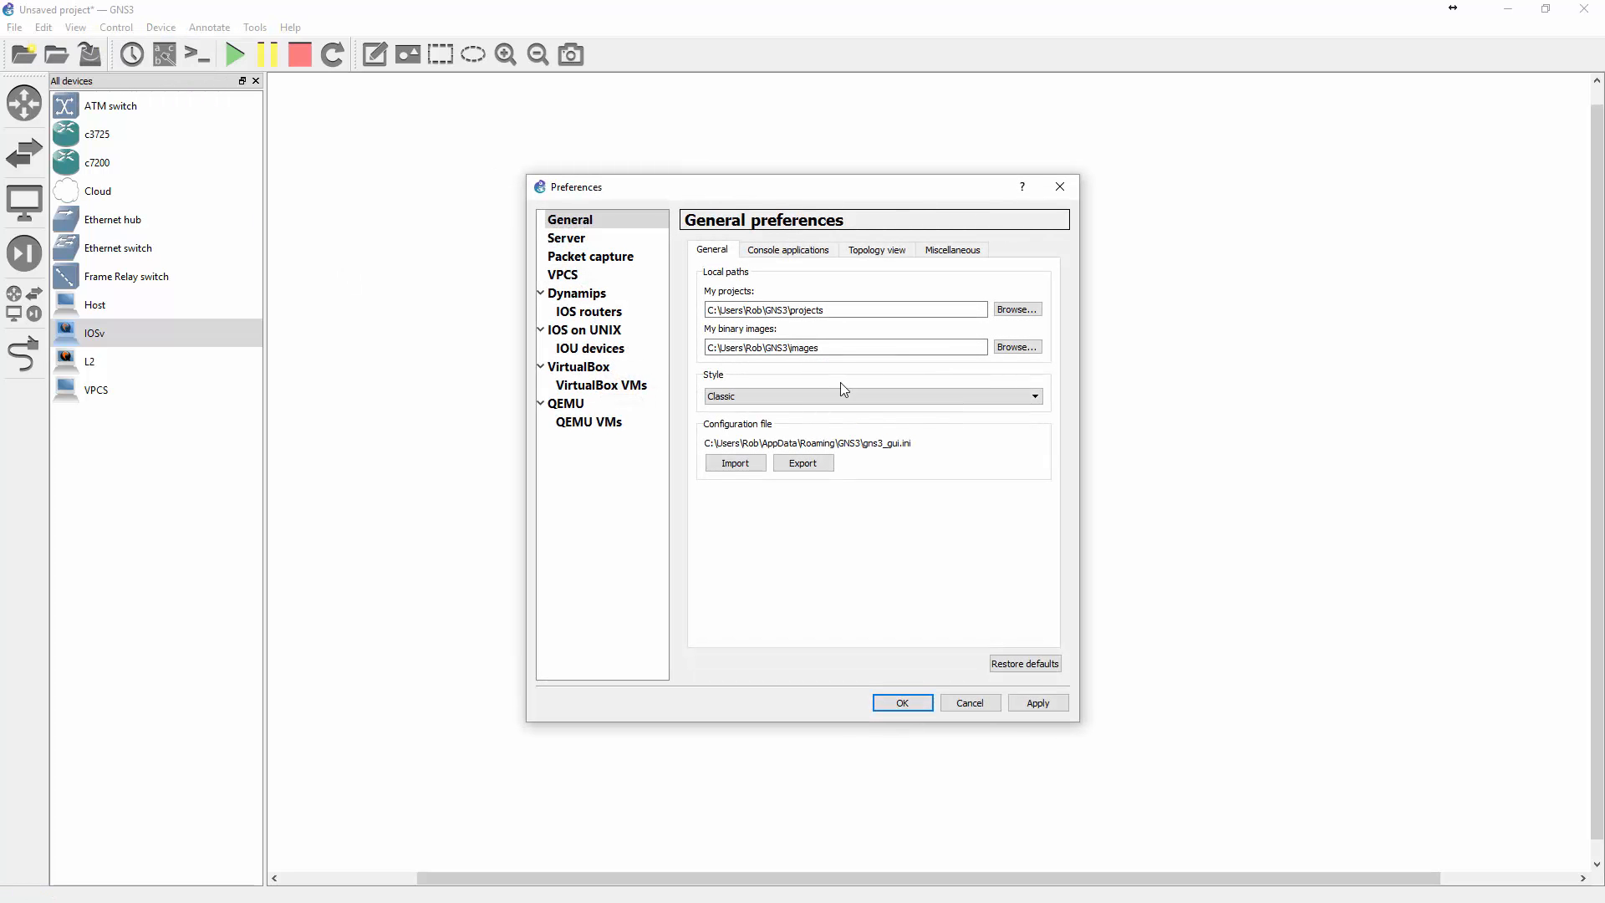
left_click(604, 426)
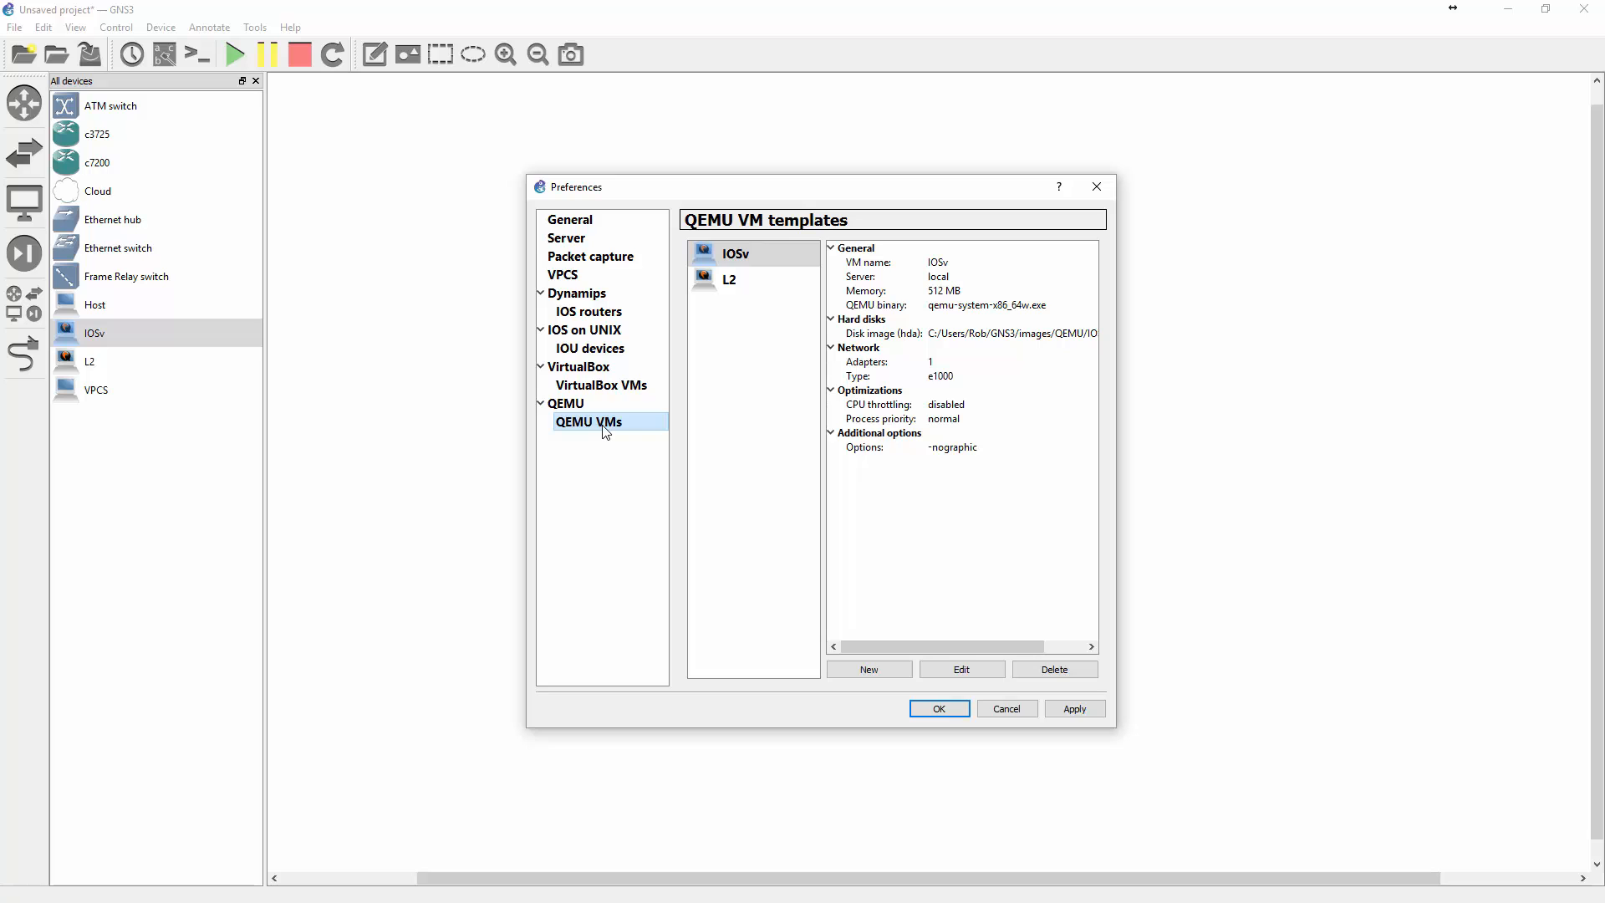
left_click(886, 671)
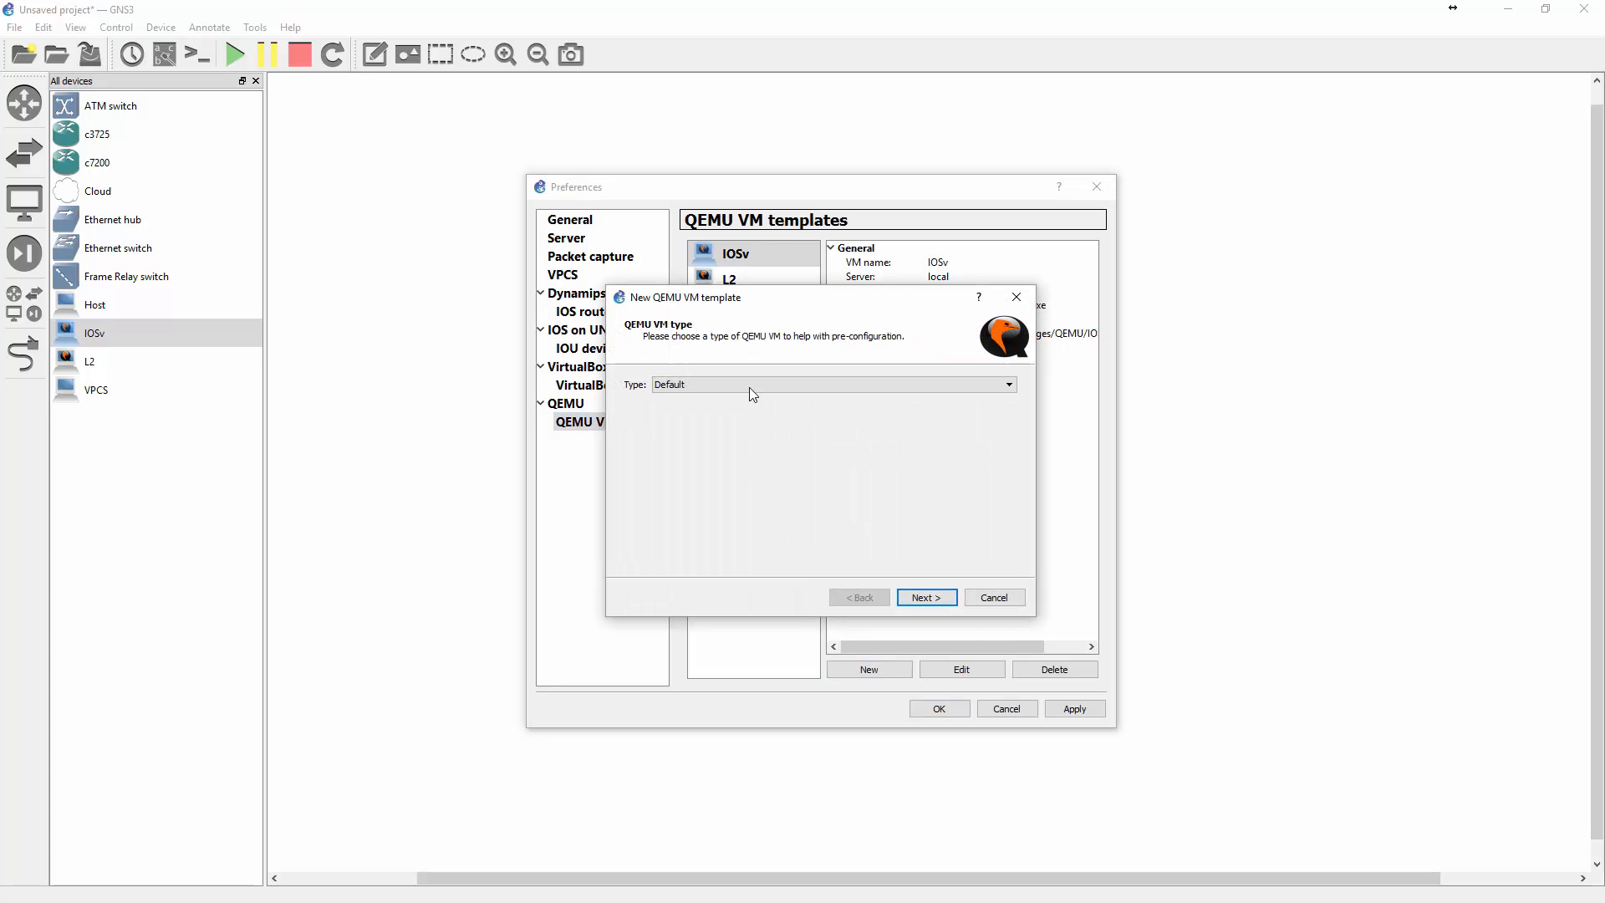
left_click(932, 598)
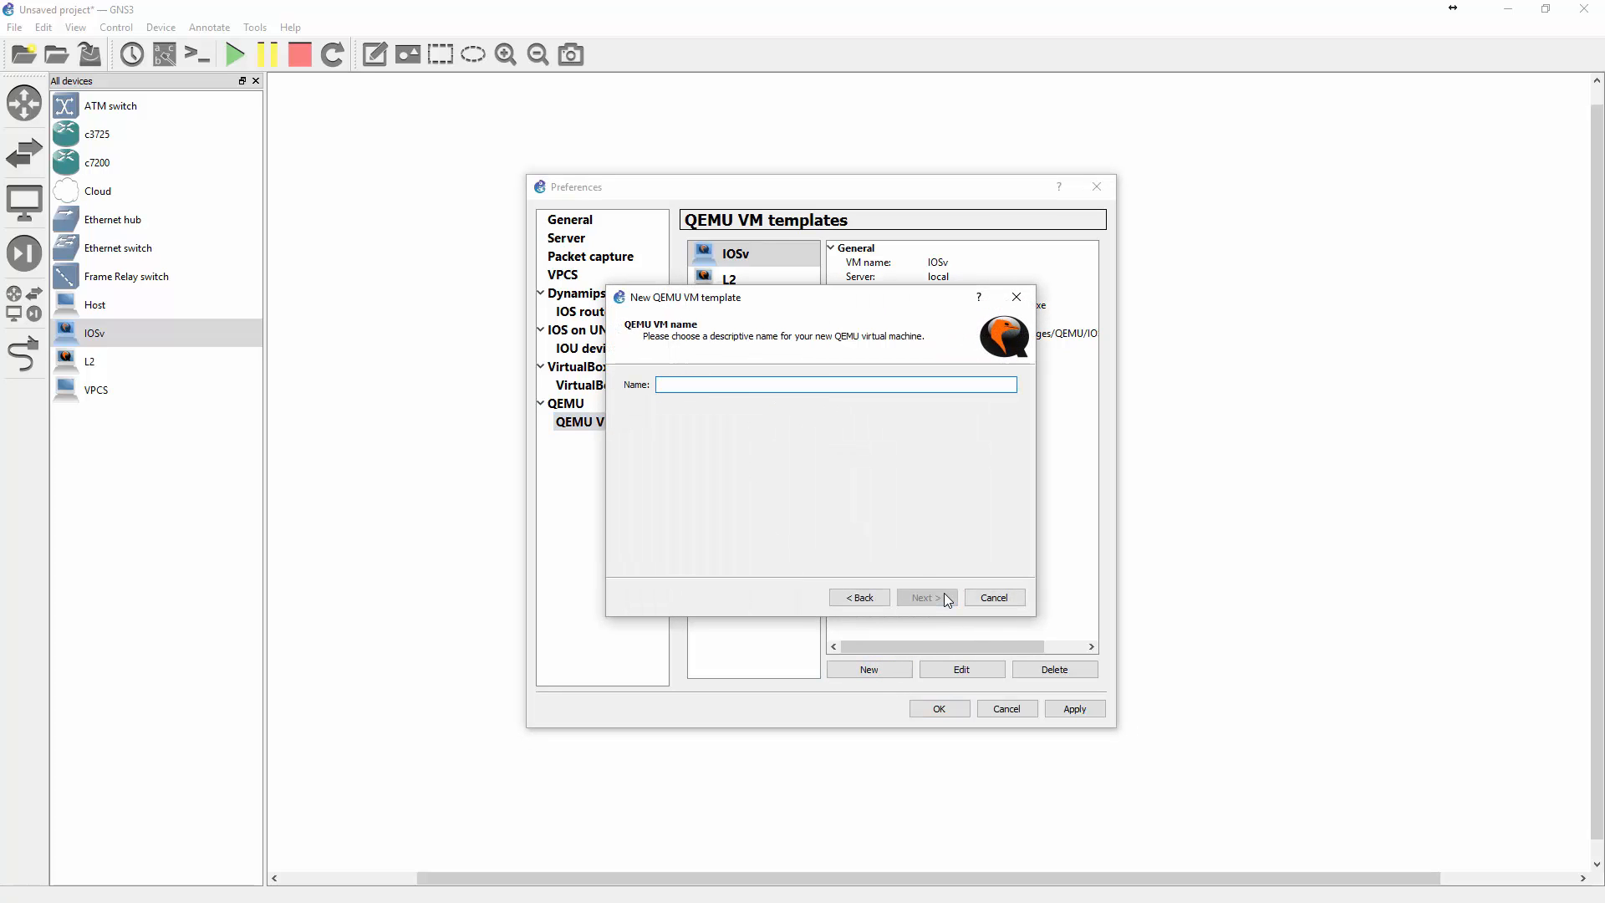
type("XR")
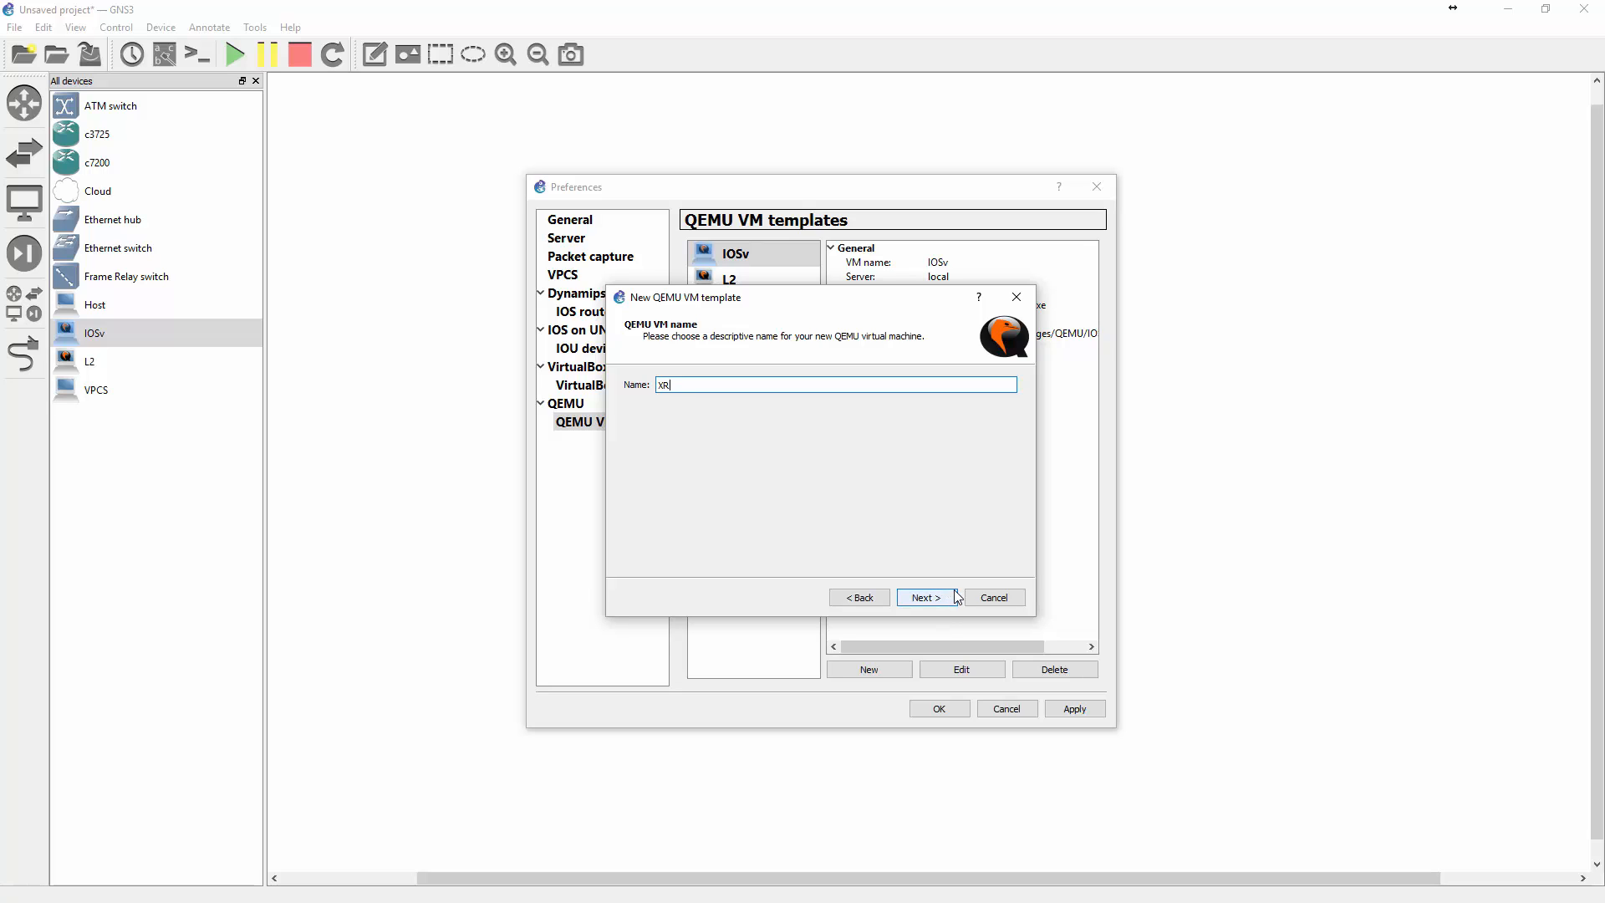
Set the XR template's RAM to 2048 MB, keeping the qemu-system-x86_64w.exe binary
left_click(957, 596)
key("Delete")
key("Delete")
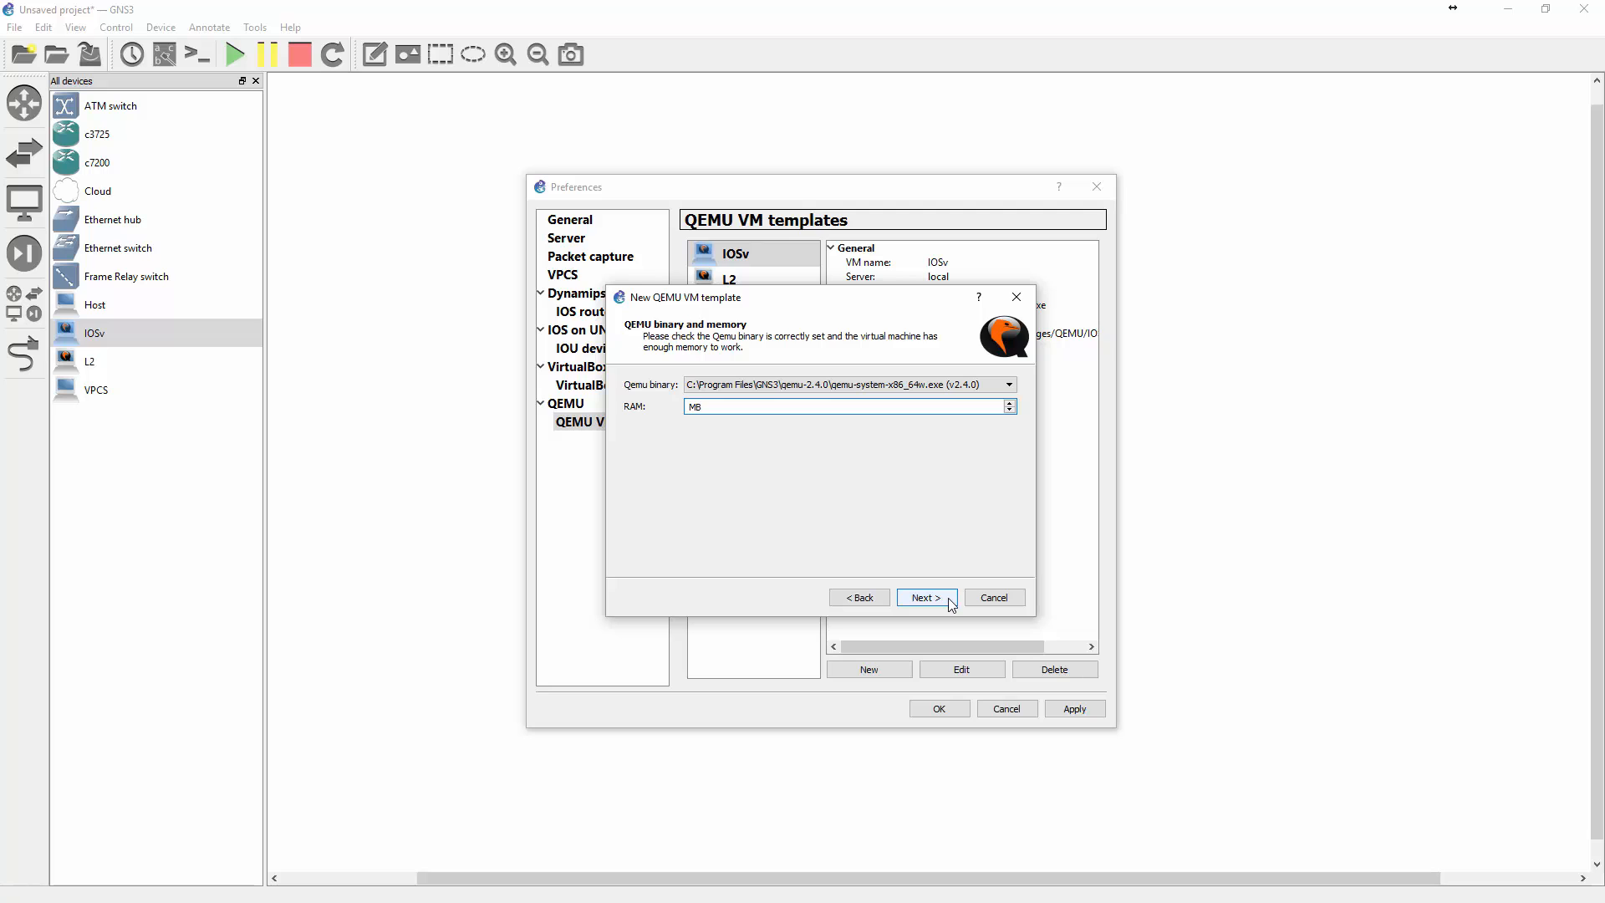
type("2048")
left_click(933, 598)
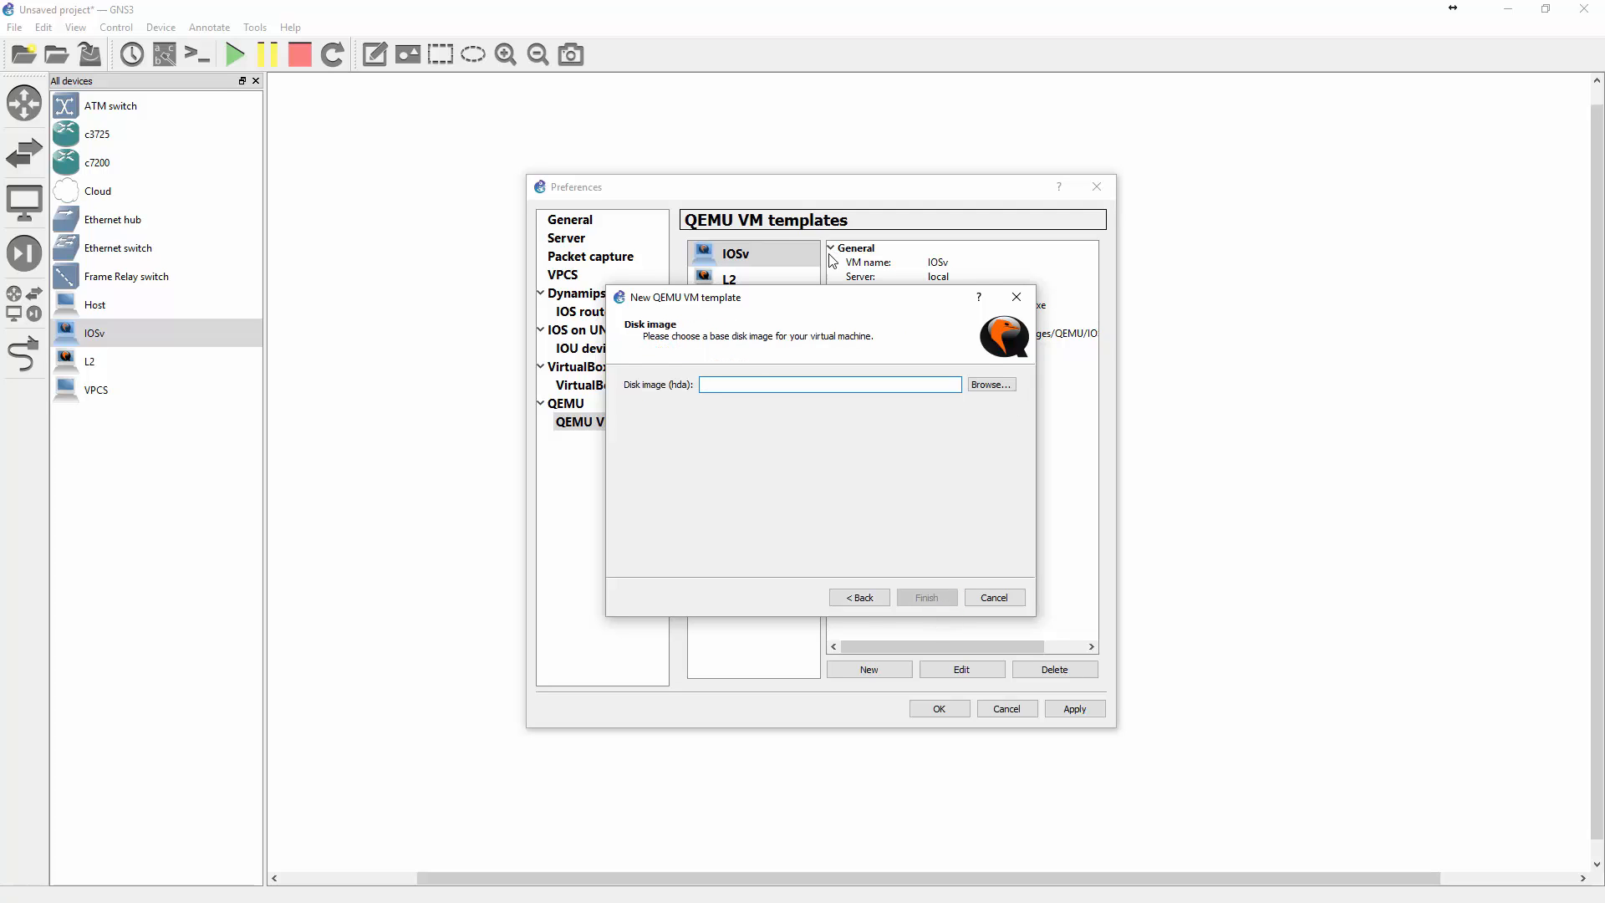
Assign iosxrv-k9-demo-6.0.0.vmdk as the hda disk image, finish the XR template, and apply the preferences
left_click_drag(787, 304, 0, 322)
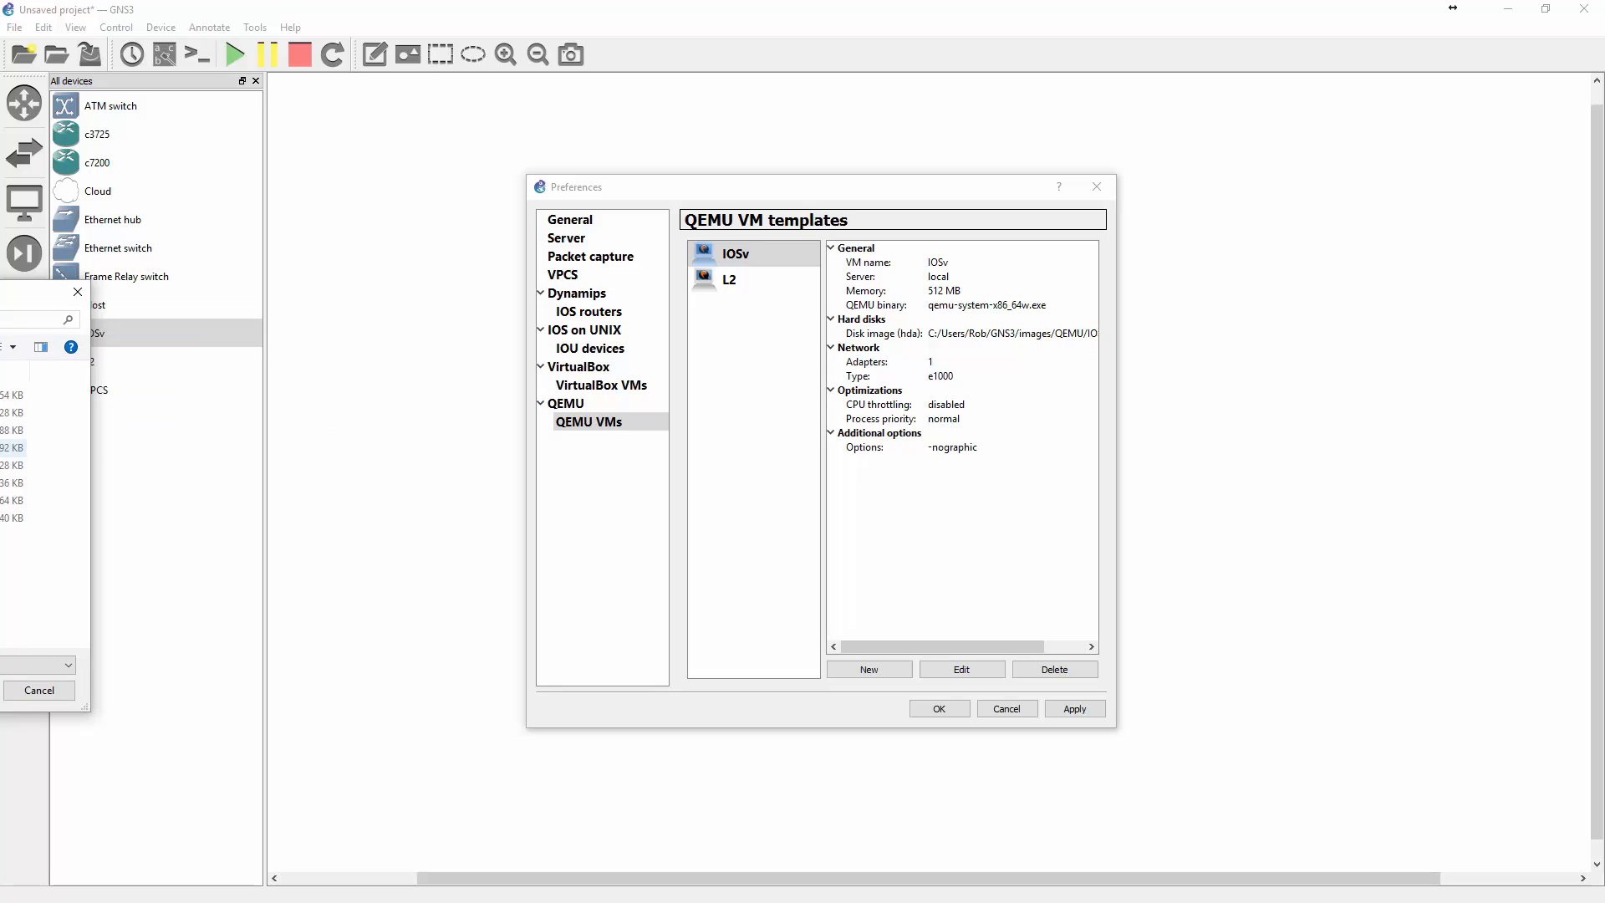
left_click(12, 501)
double_click(11, 413)
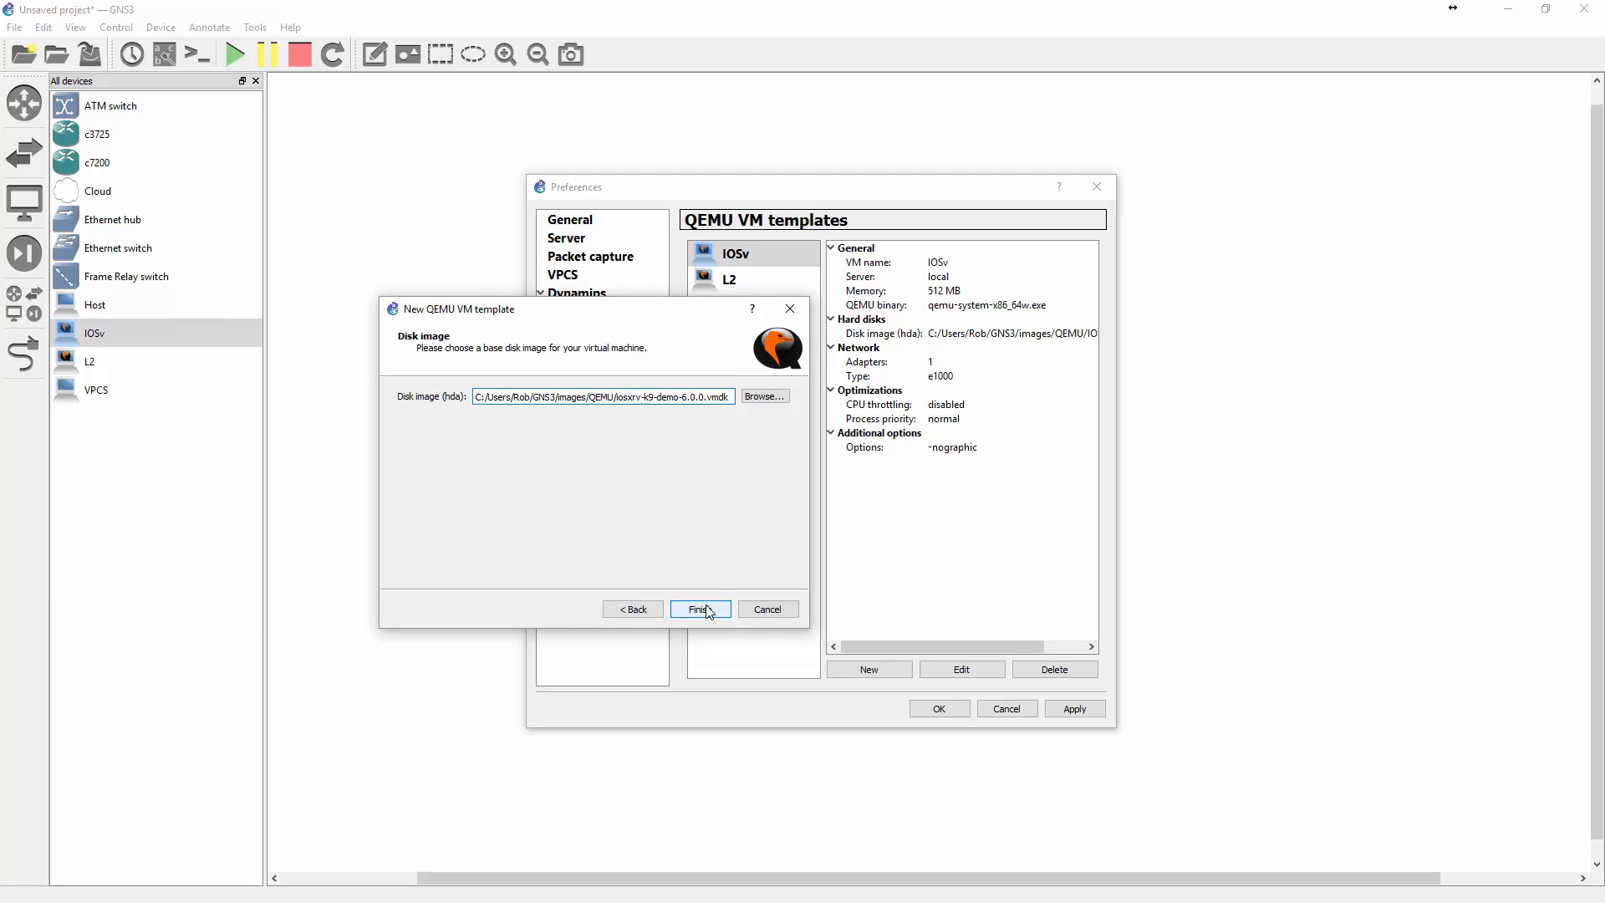
left_click(705, 608)
left_click(1078, 709)
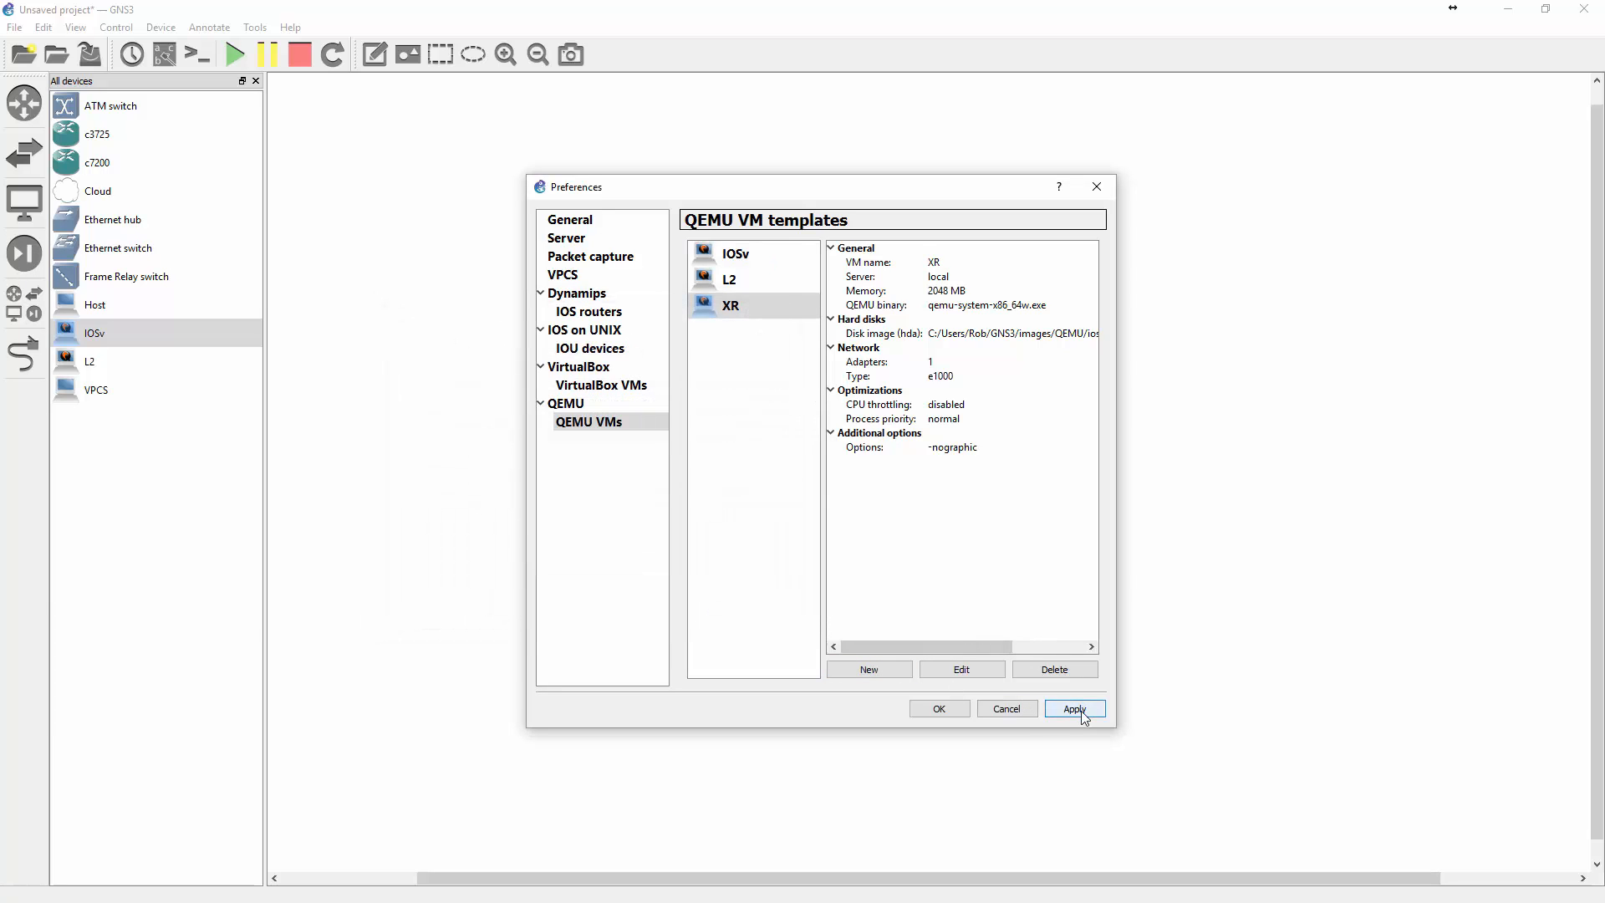
left_click(924, 710)
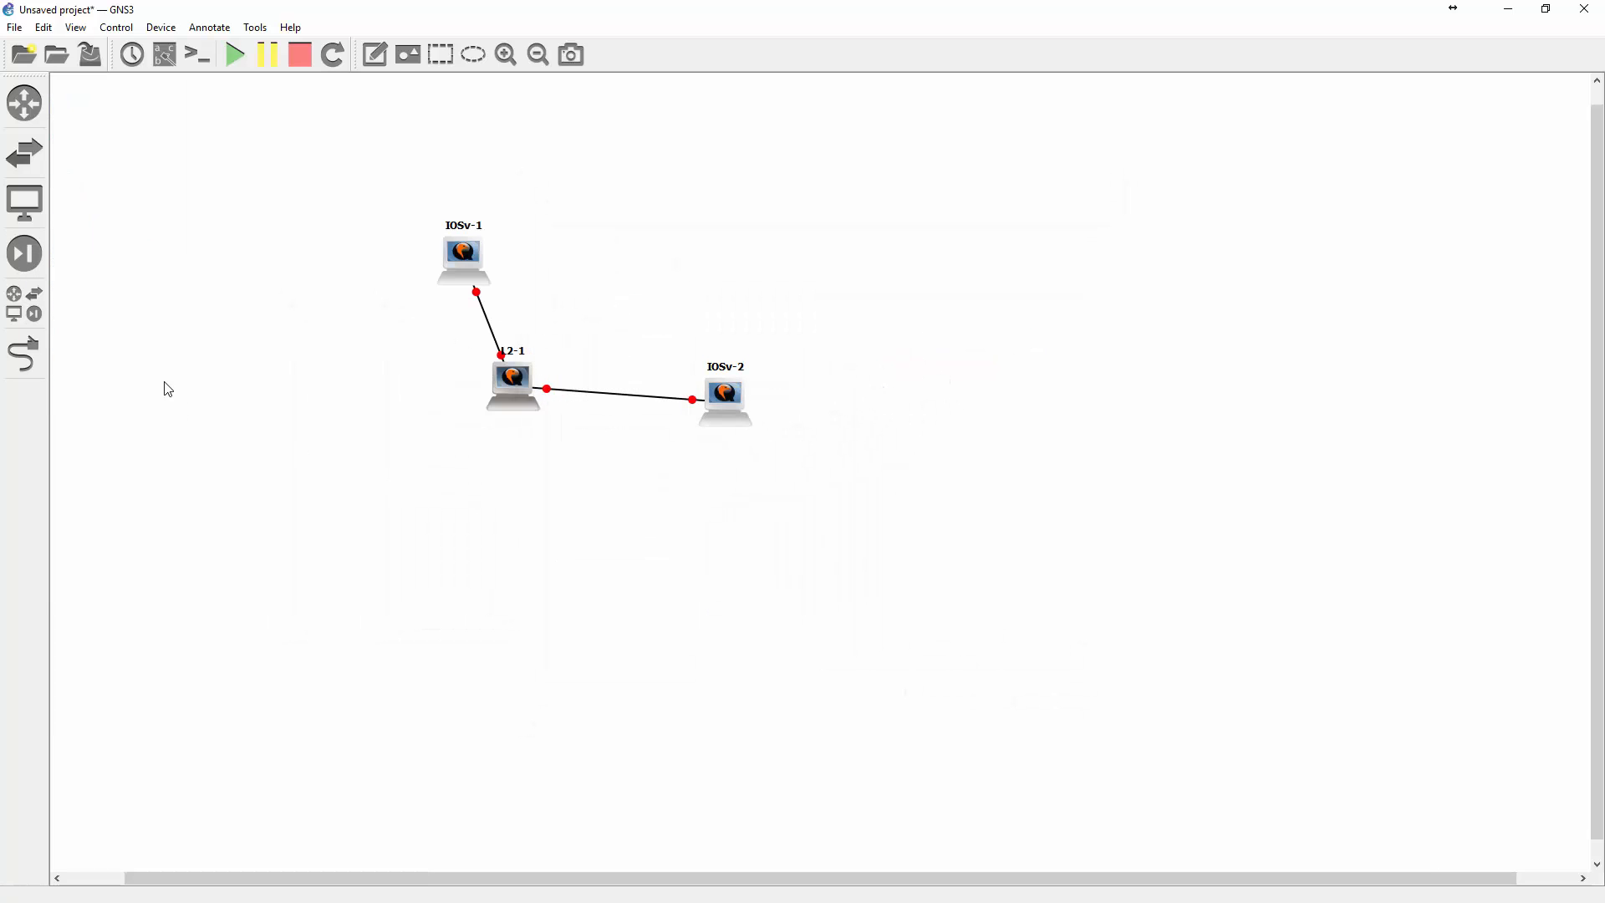
Place an XR node below and left of L2-1 and link its Ethernet0 to Ethernet2 of L2-1
left_click(24, 304)
left_click_drag(90, 417, 508, 519)
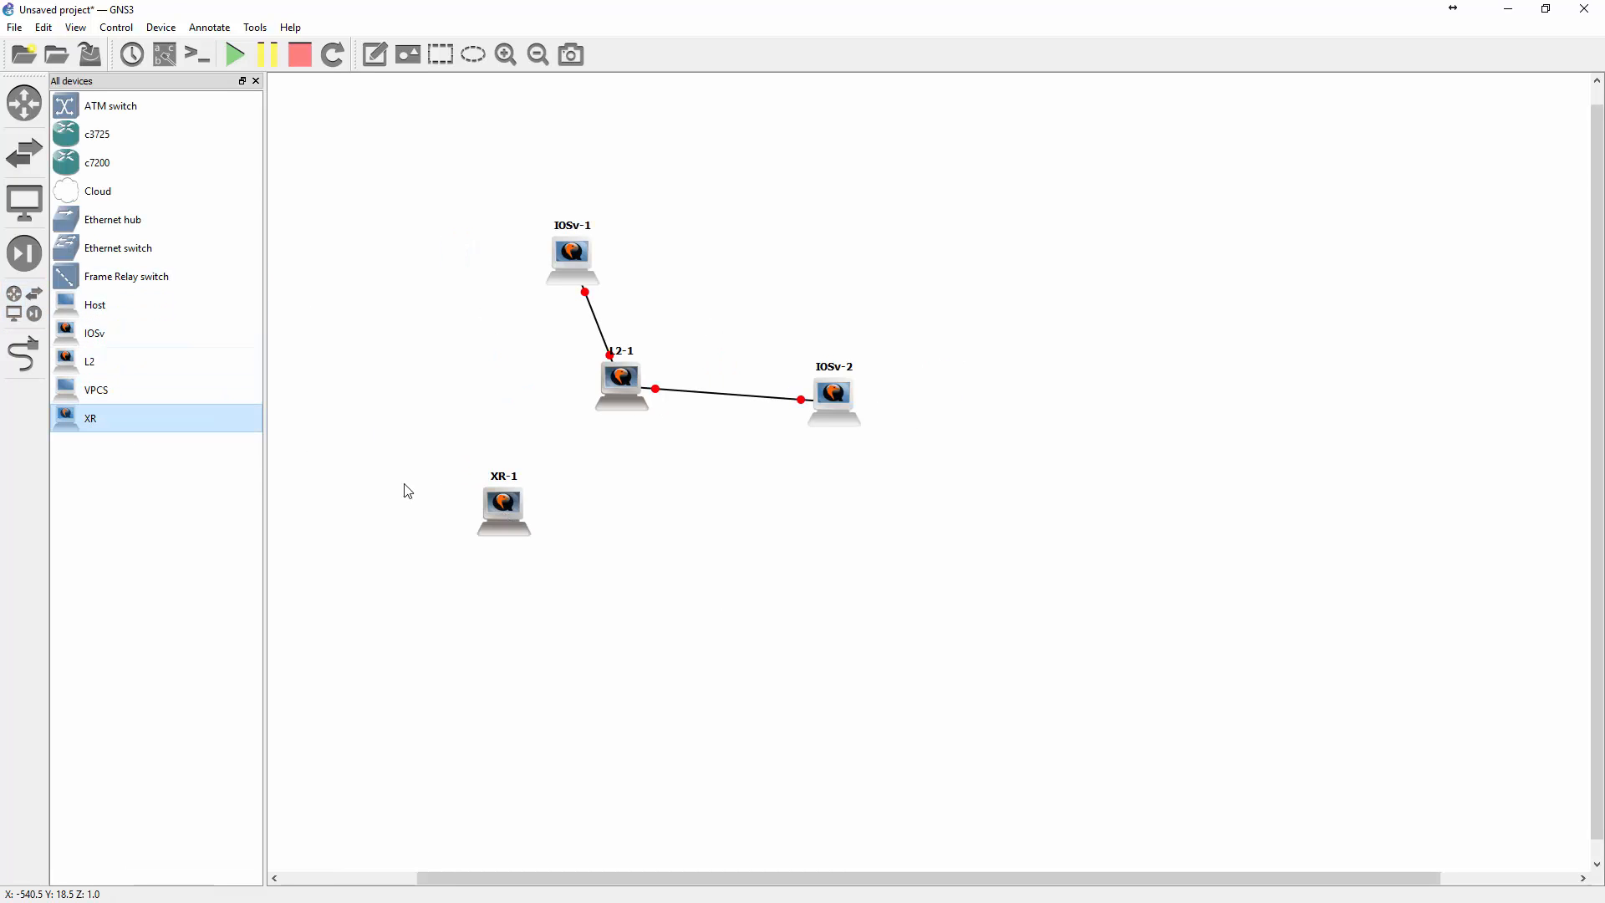
left_click(23, 355)
left_click(510, 516)
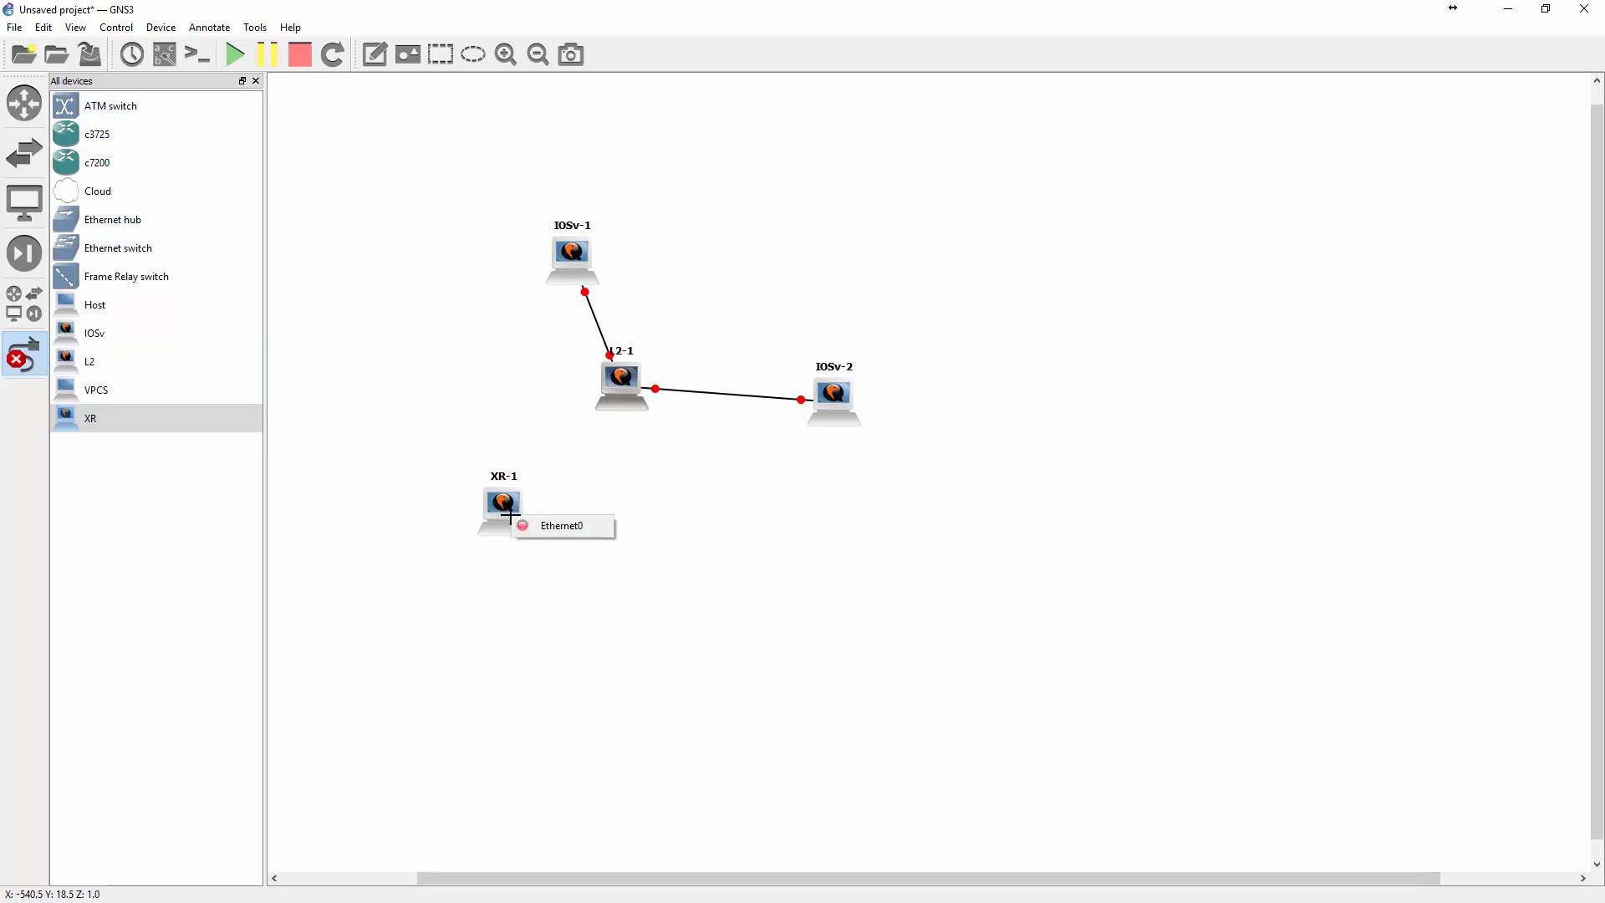
left_click(565, 533)
left_click(615, 402)
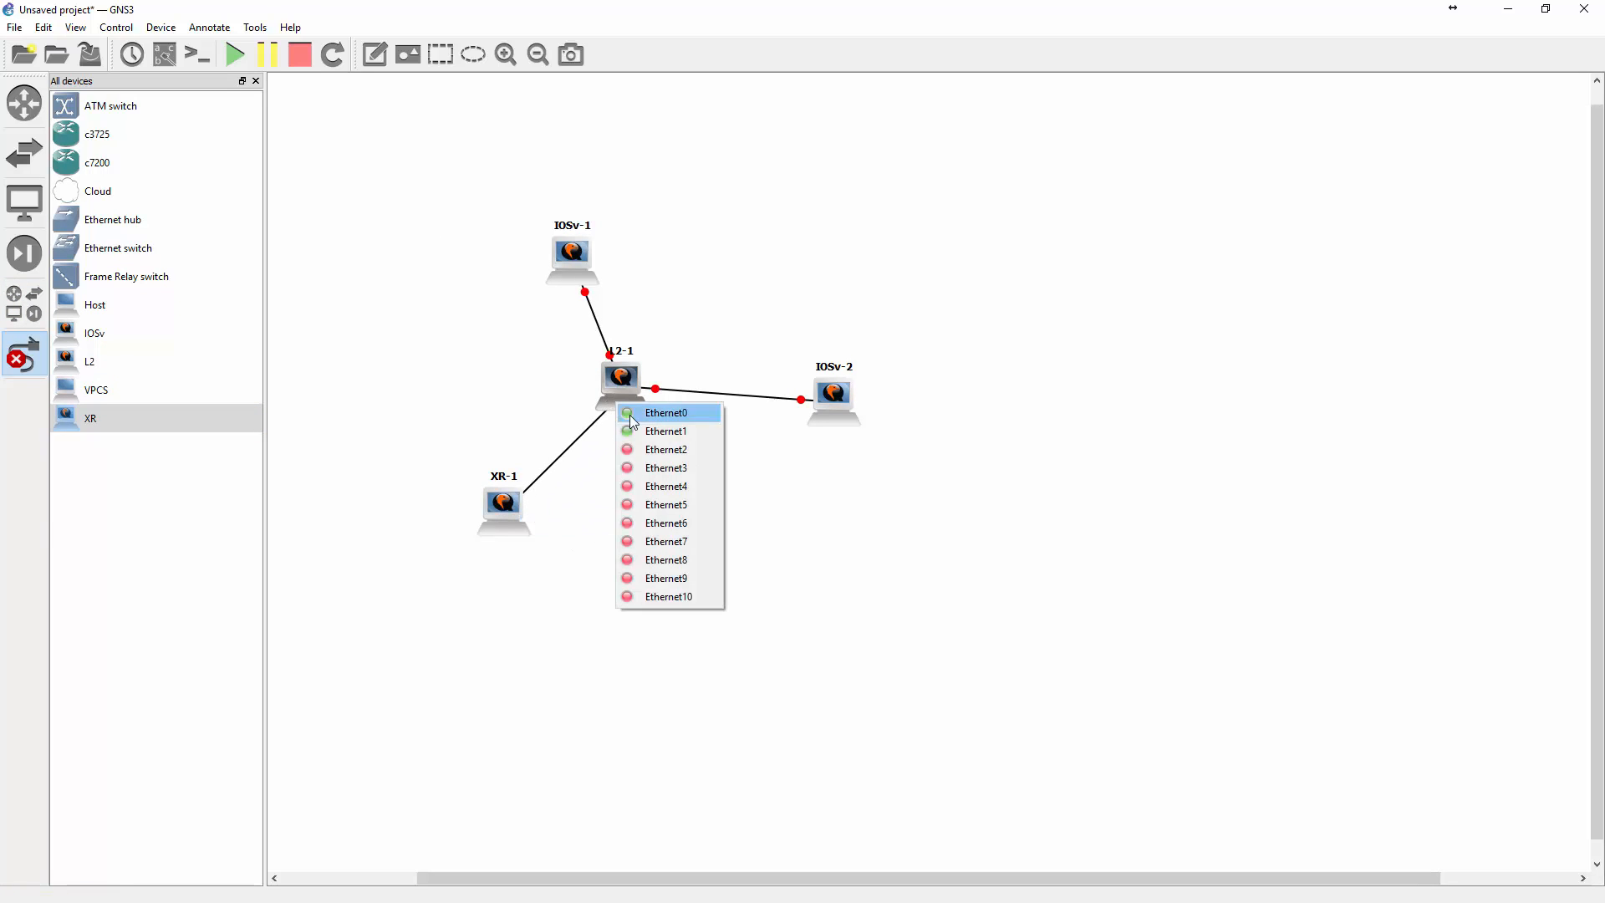
left_click(649, 450)
left_click(23, 355)
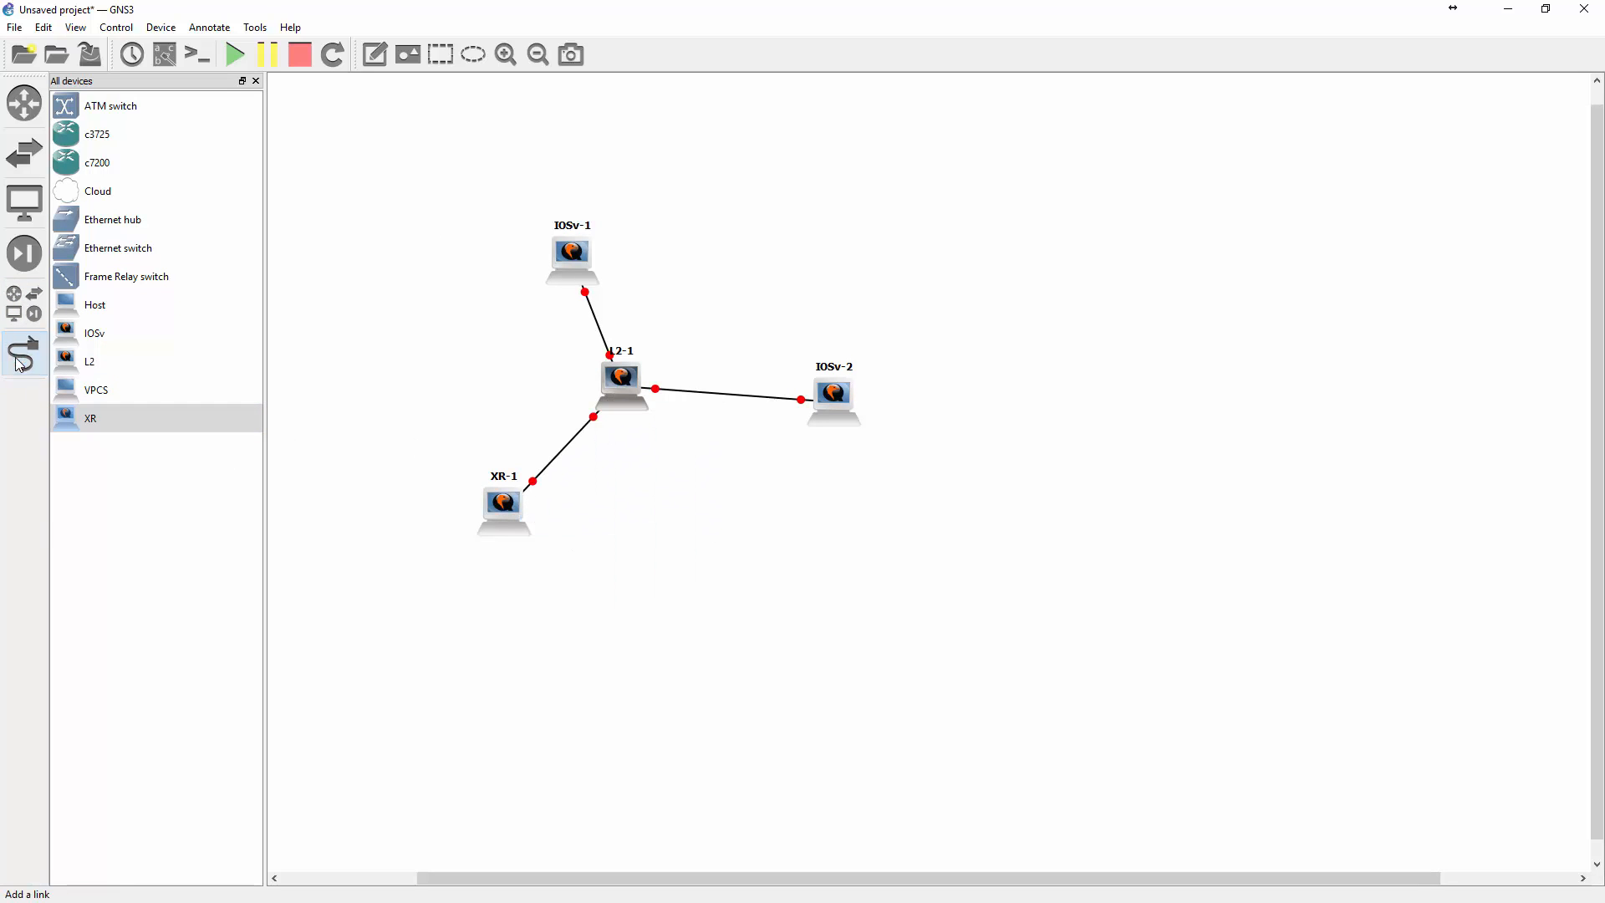
Start the XR-1 node and bring its console window into view over the topology
right_click(504, 511)
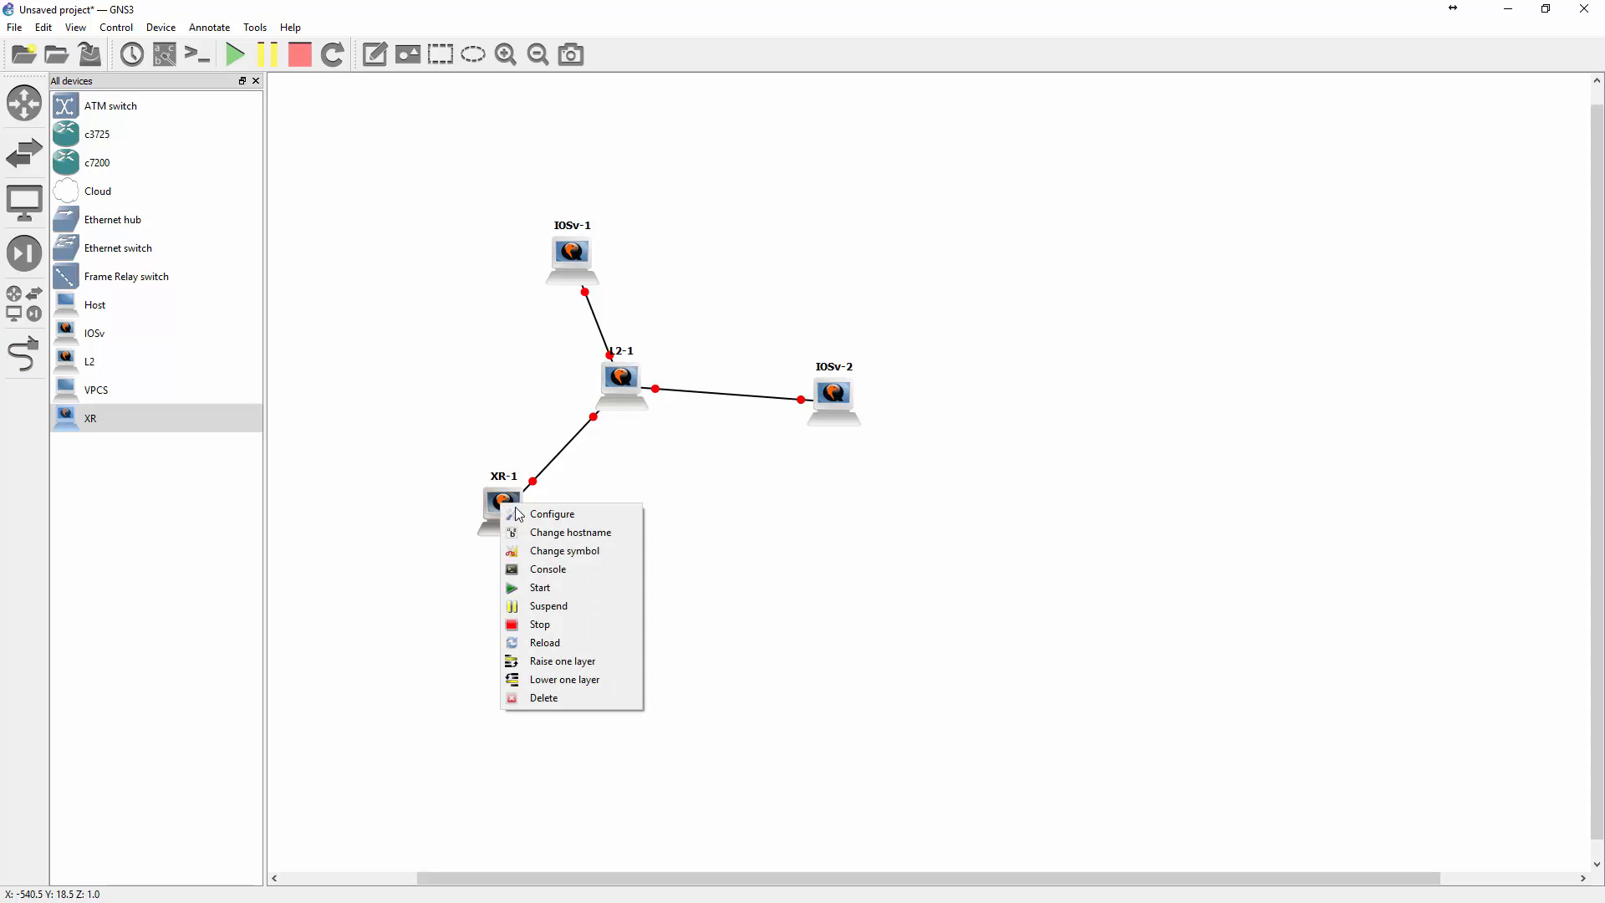
left_click(549, 584)
left_click(559, 584)
left_click_drag(0, 205, 764, 242)
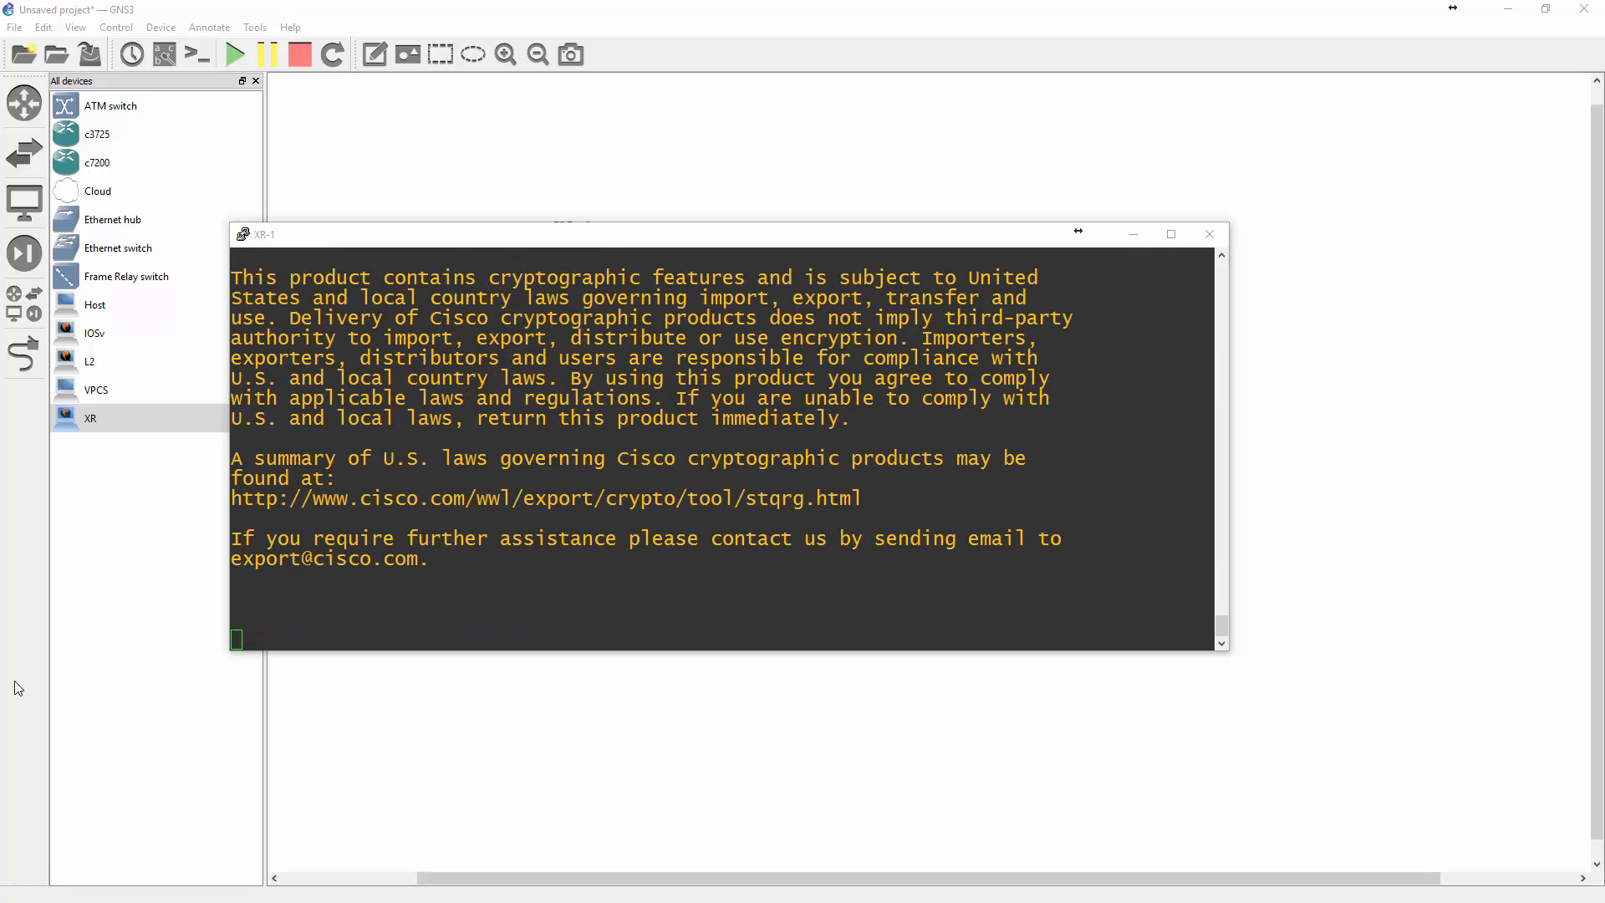
Enter the root-system username in the XR-1 administrative user dialog, then enter the secret and repeat it
left_click(540, 579)
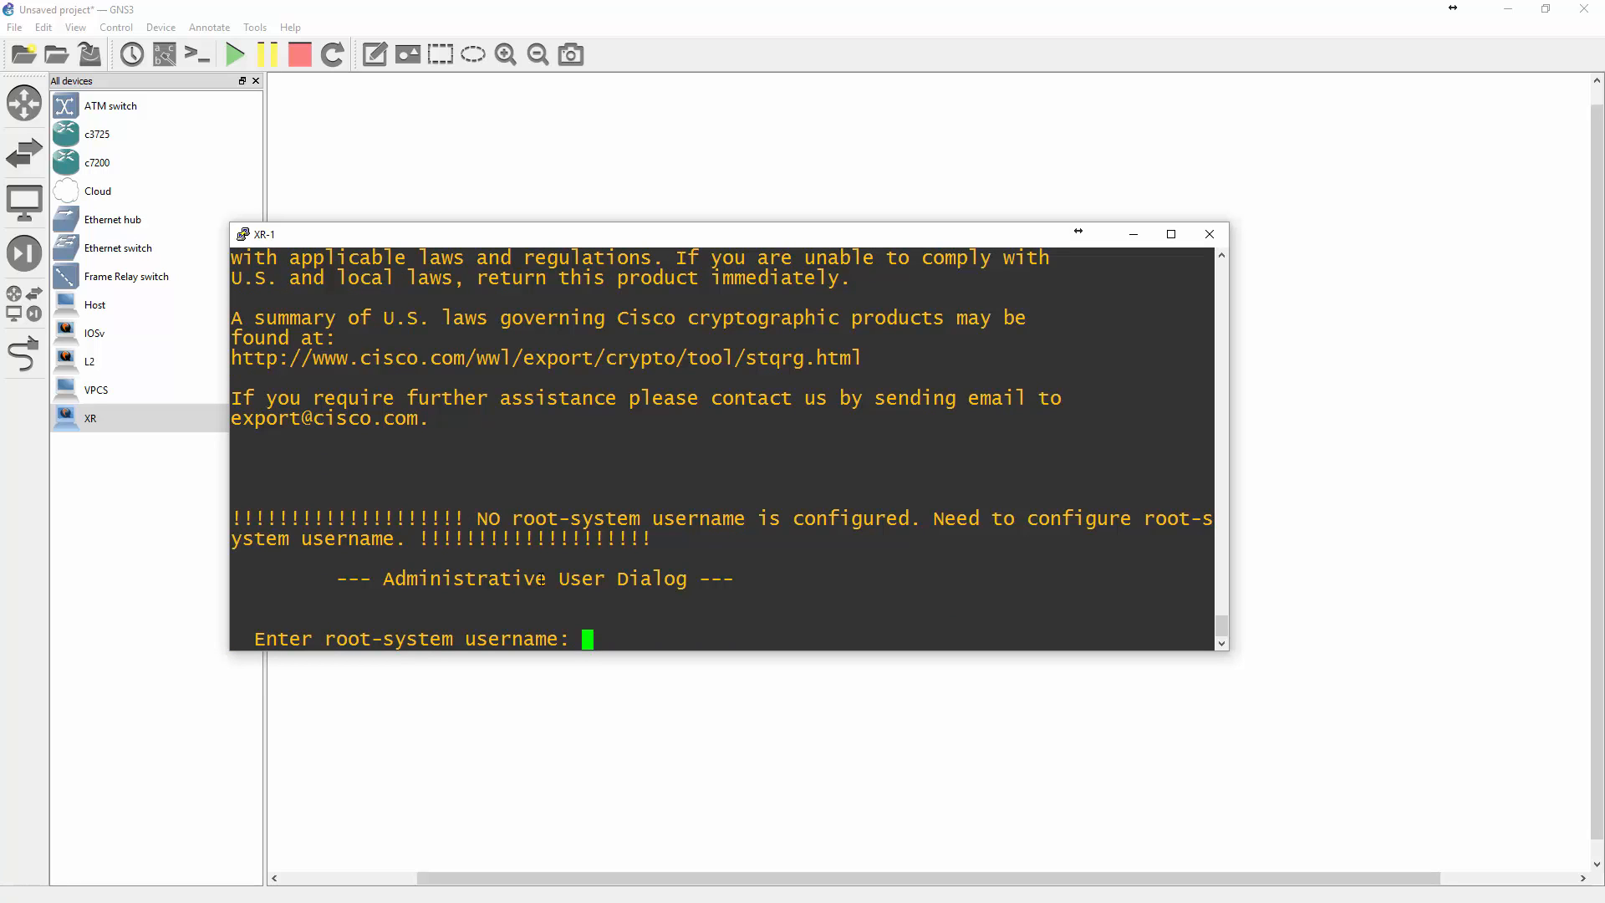
type("Rob")
key("Return")
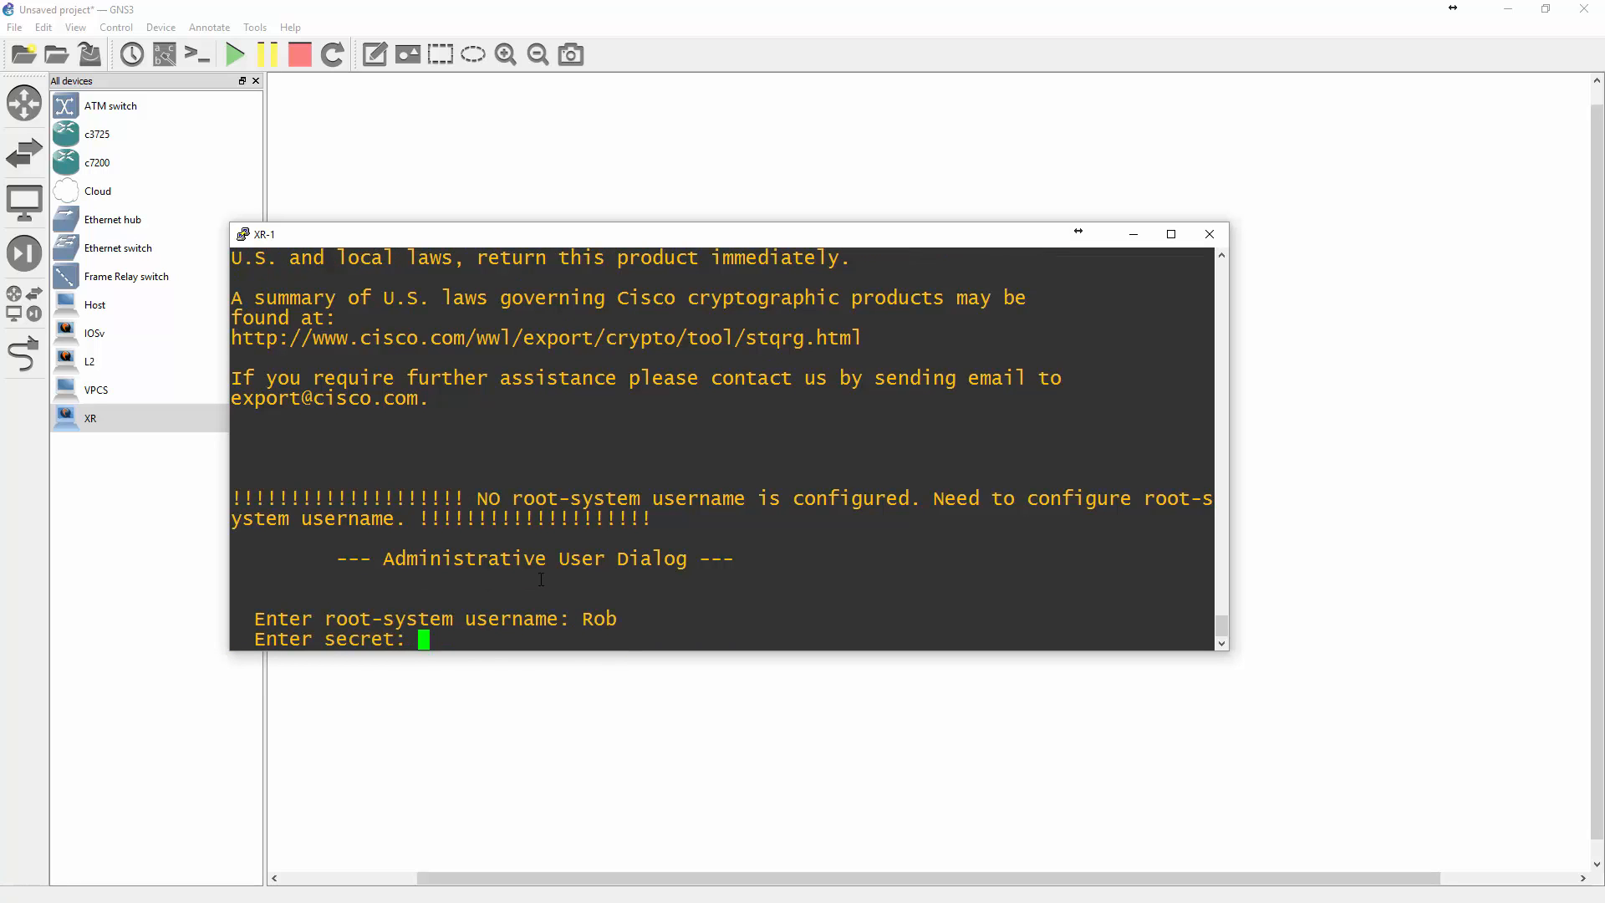
key("Return")
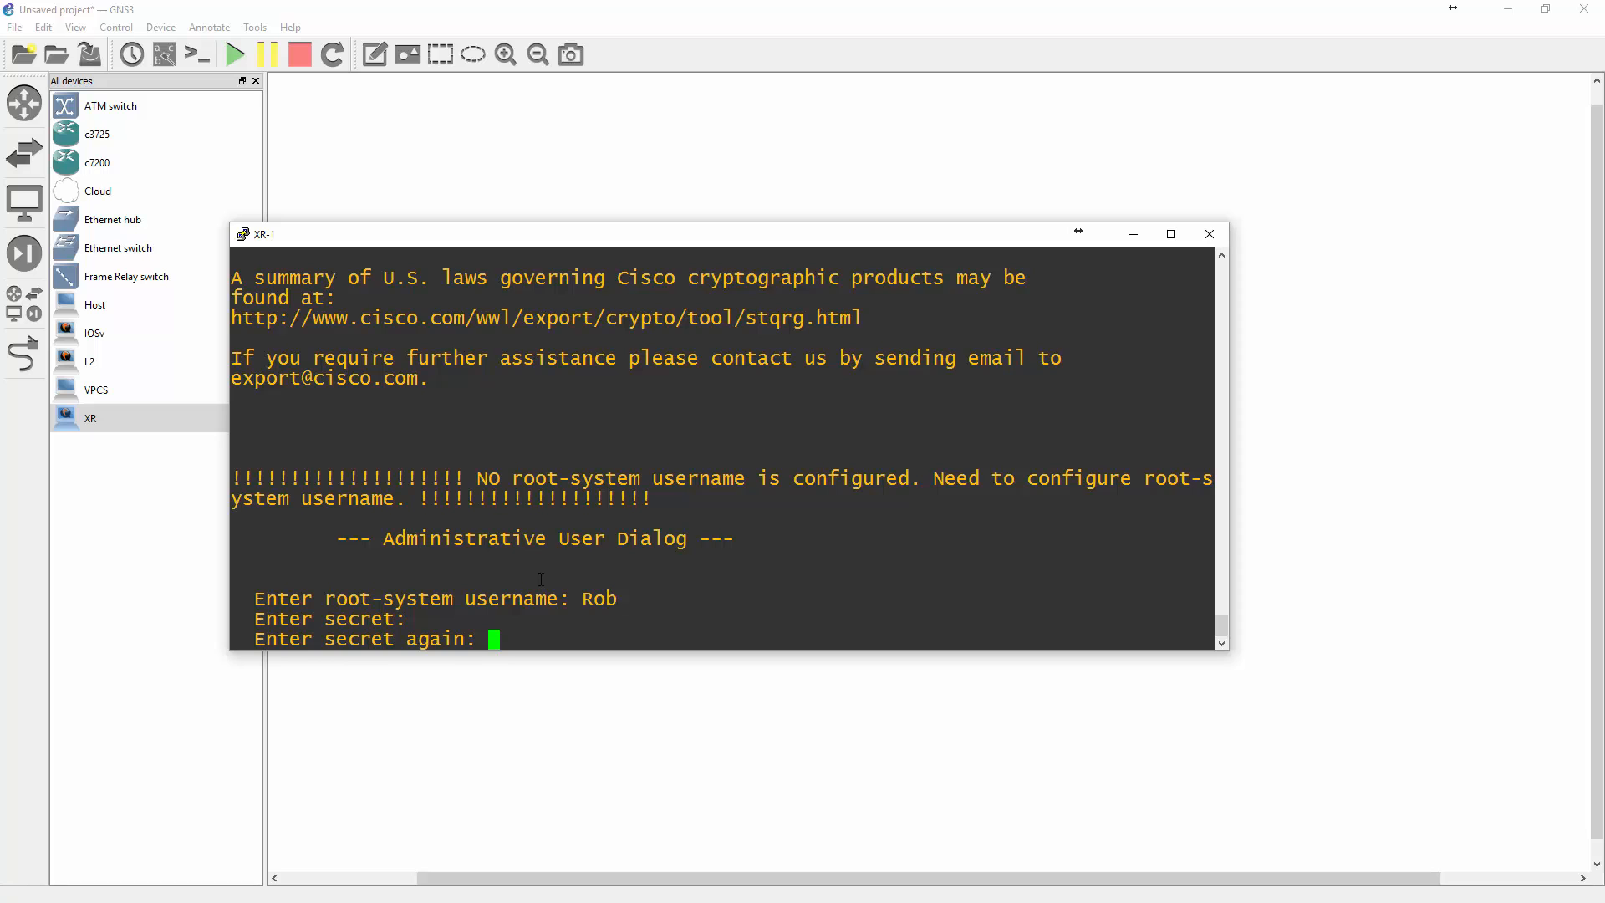
key("Return")
Log in to XR-1 with the root-system username and its password
type("Rob")
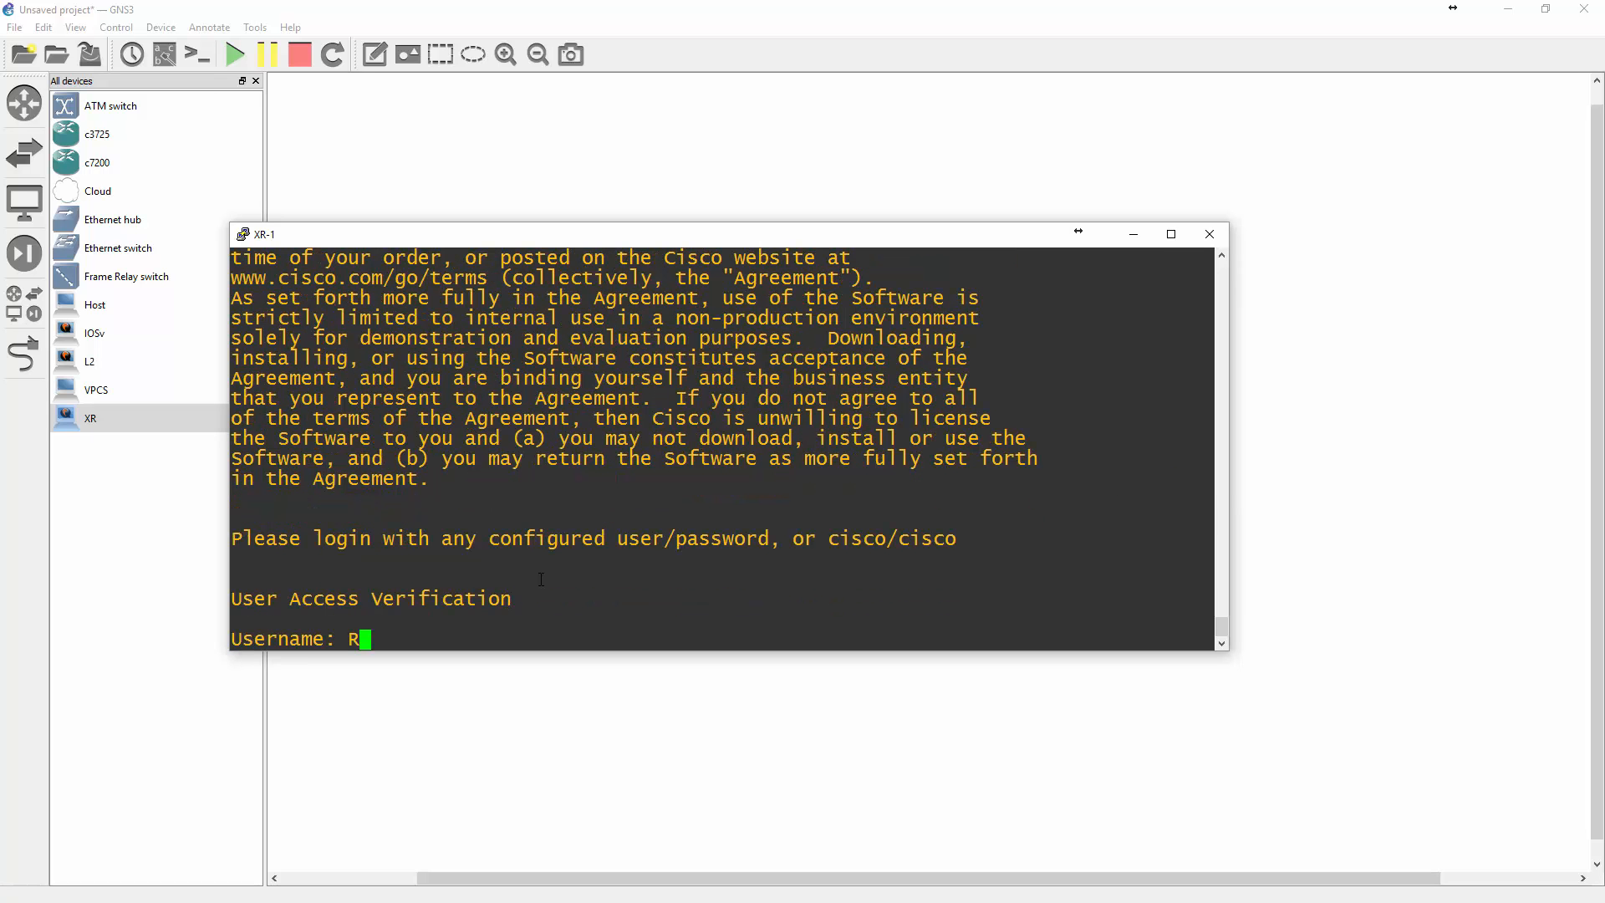
key("Return")
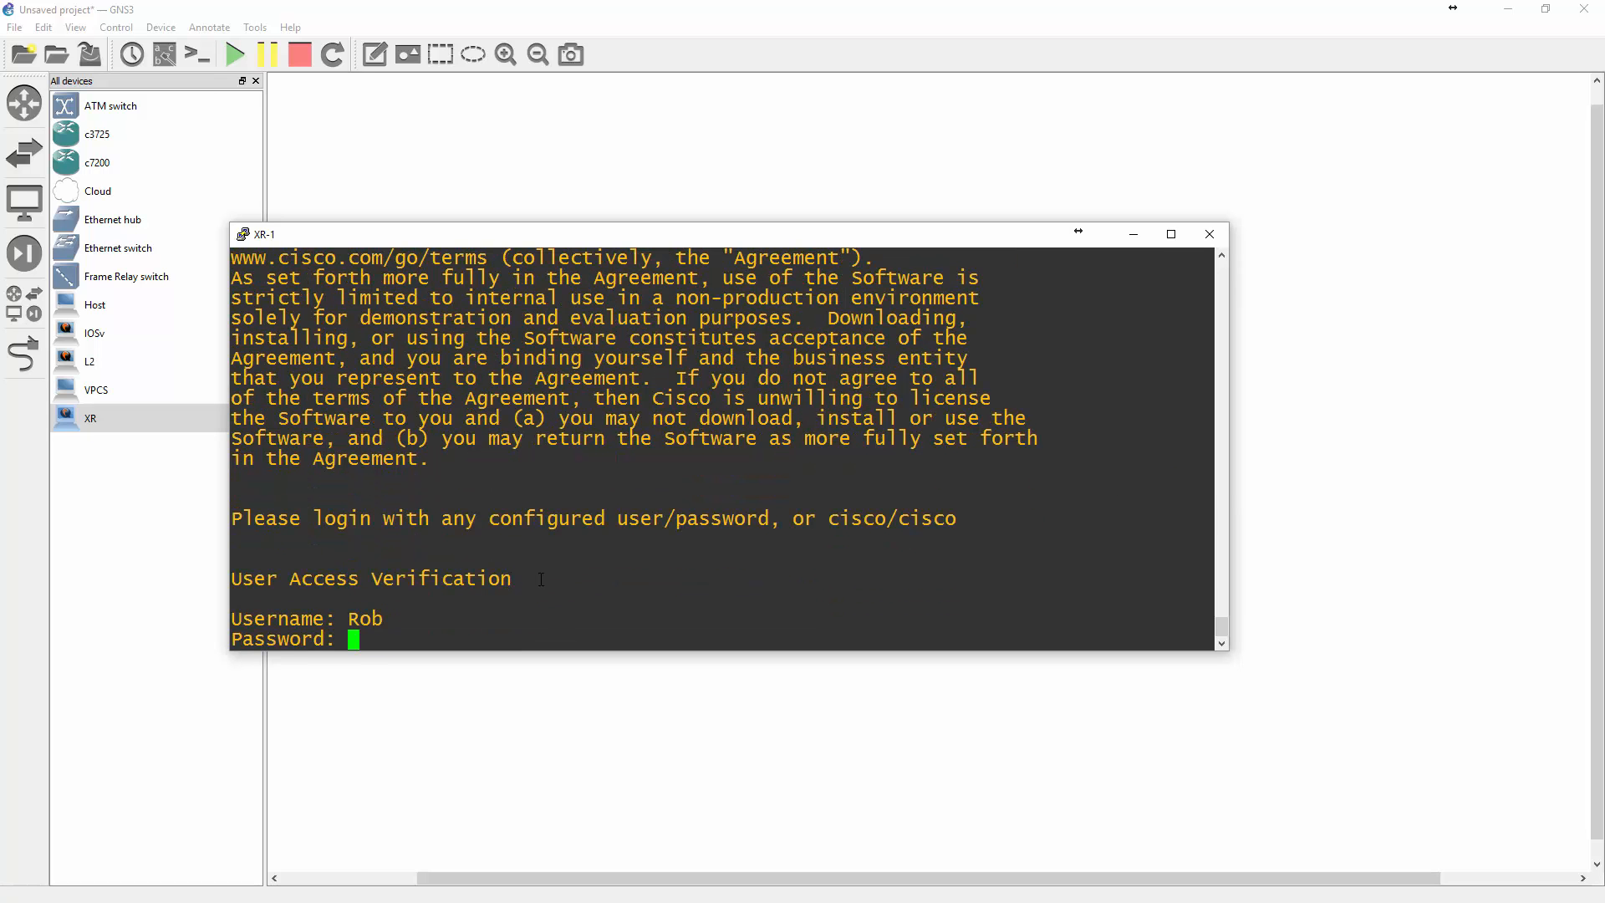
key("Return")
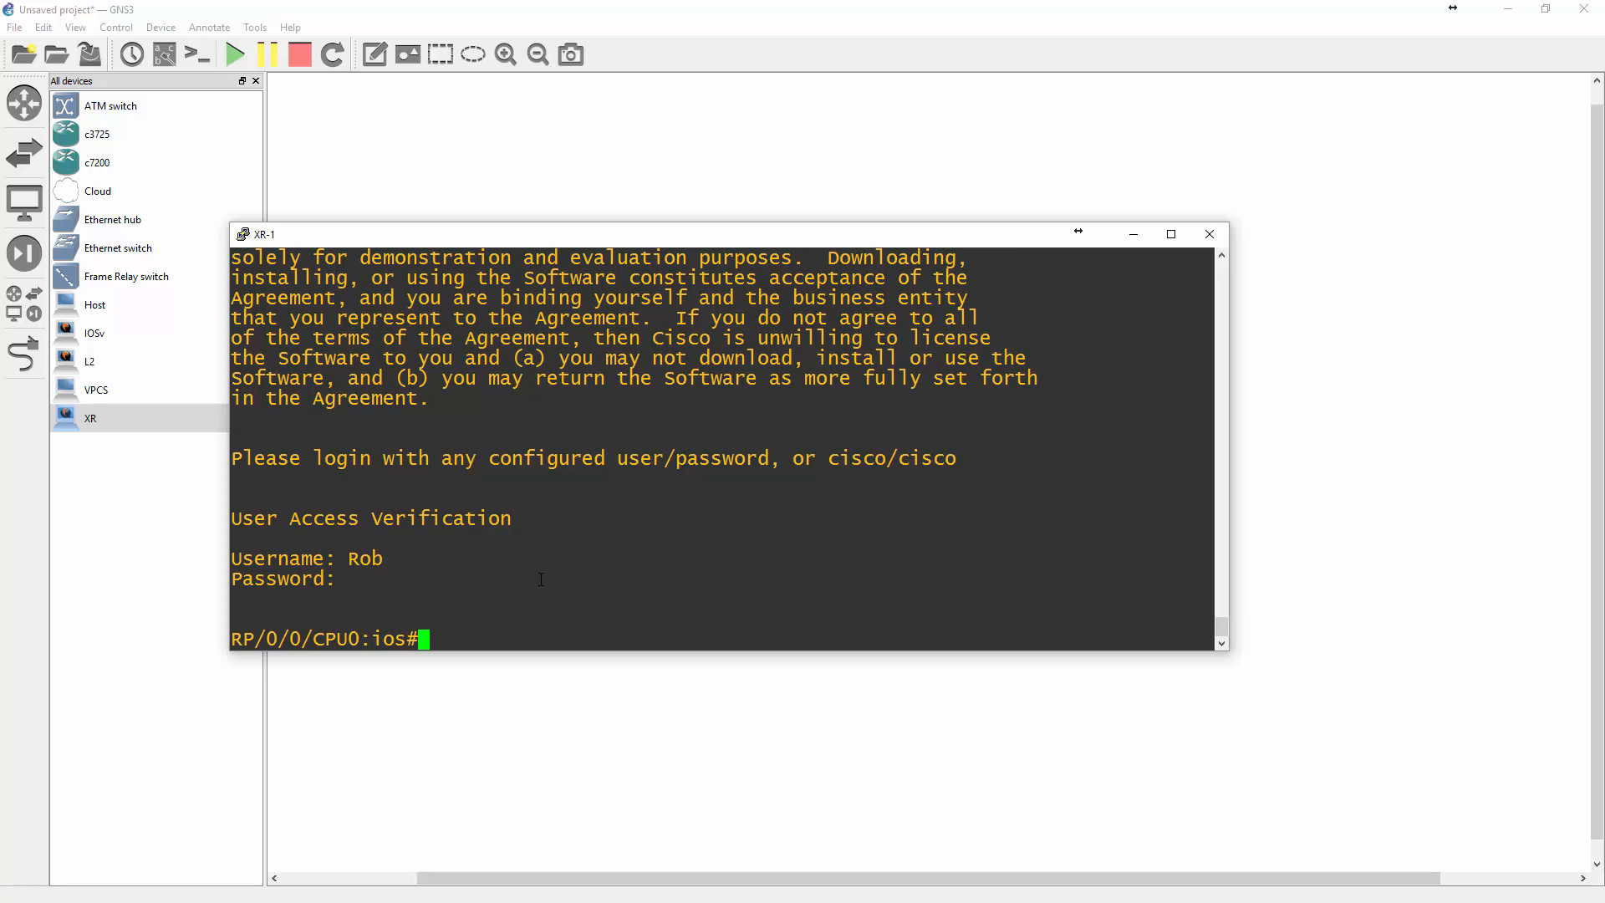
Run sh ip int br on XR-1 and examine the listed interfaces and the Vrf-Name column
type("sh ip int br")
key("Return")
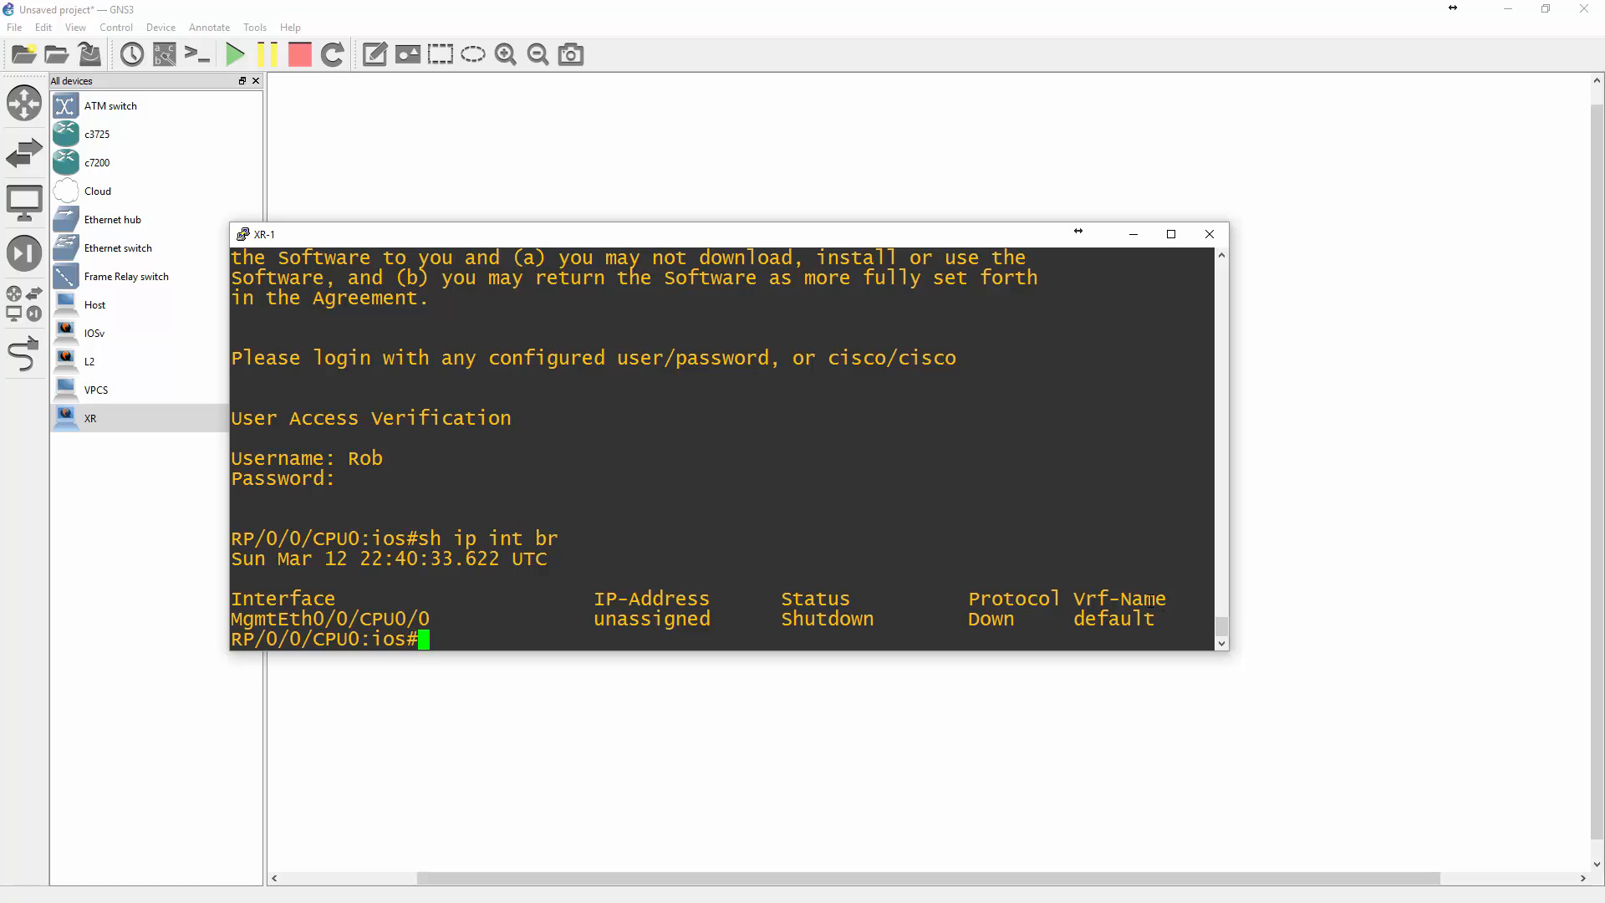
left_click_drag(1061, 598, 1167, 600)
left_click(1168, 623)
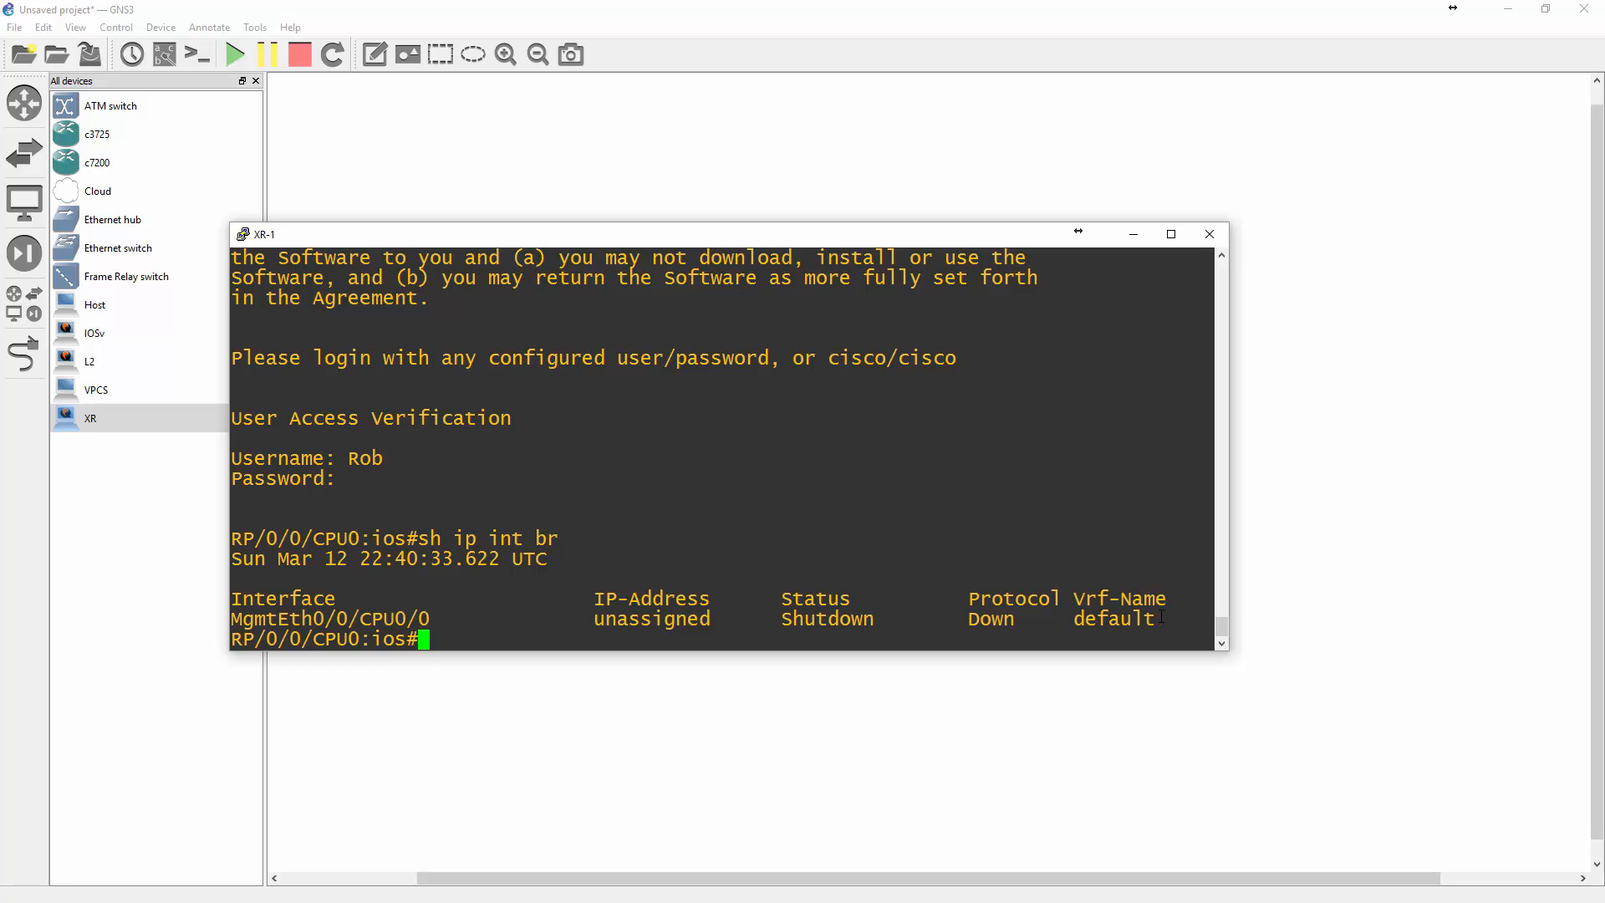